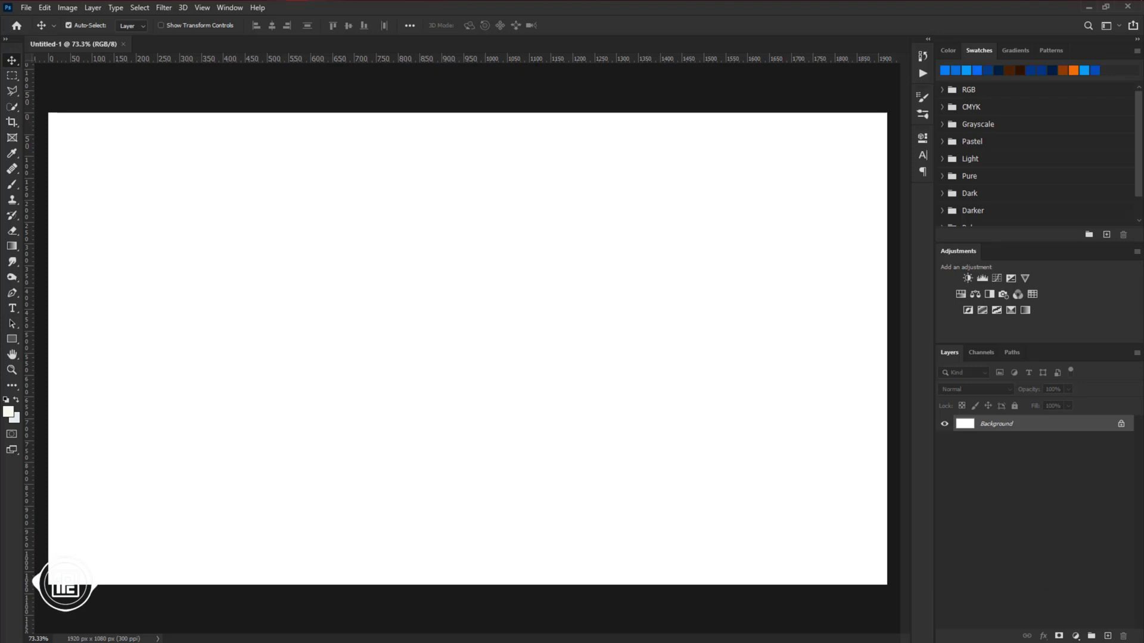
Add a gradient fill layer above the background using the Blue_24 preset from the Blues gradients
click(1075, 636)
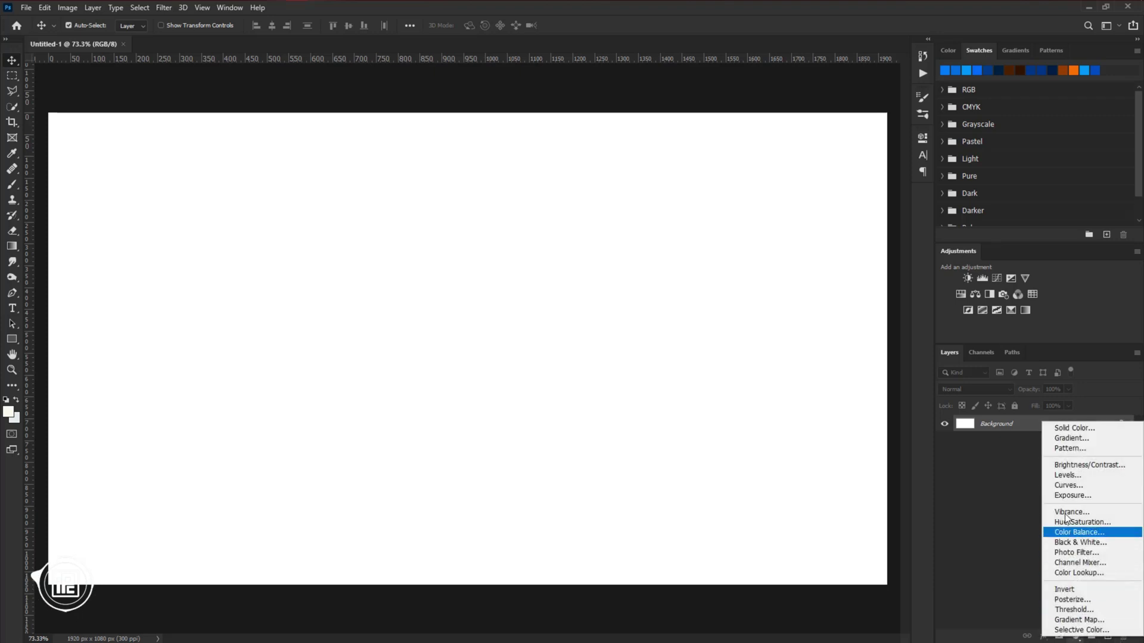
click(1071, 438)
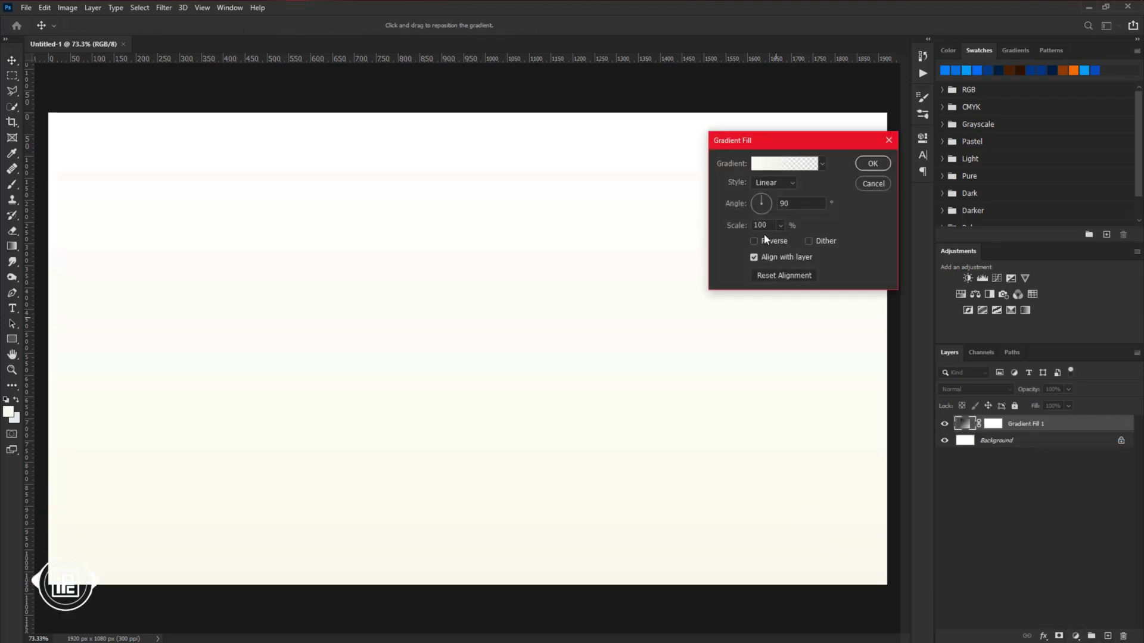
click(795, 165)
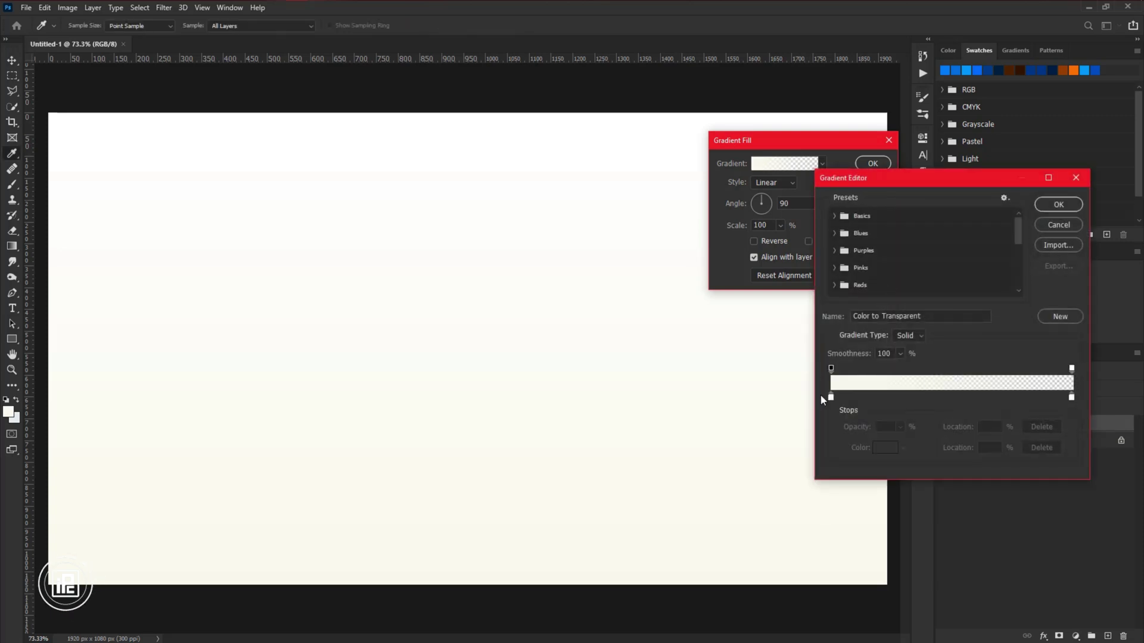
click(835, 233)
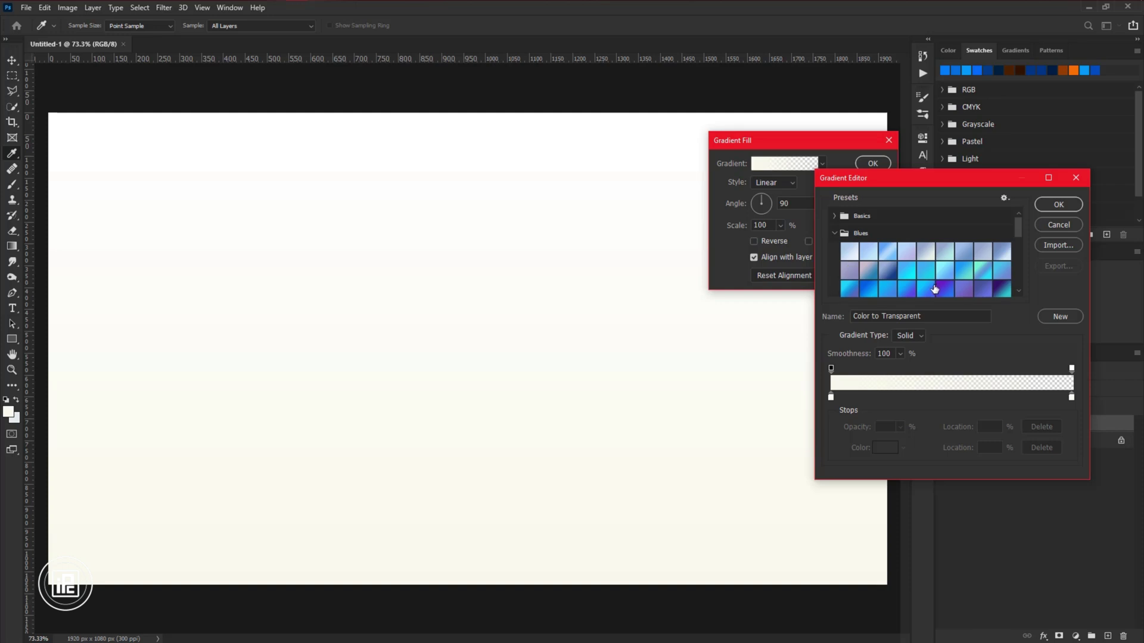
click(940, 288)
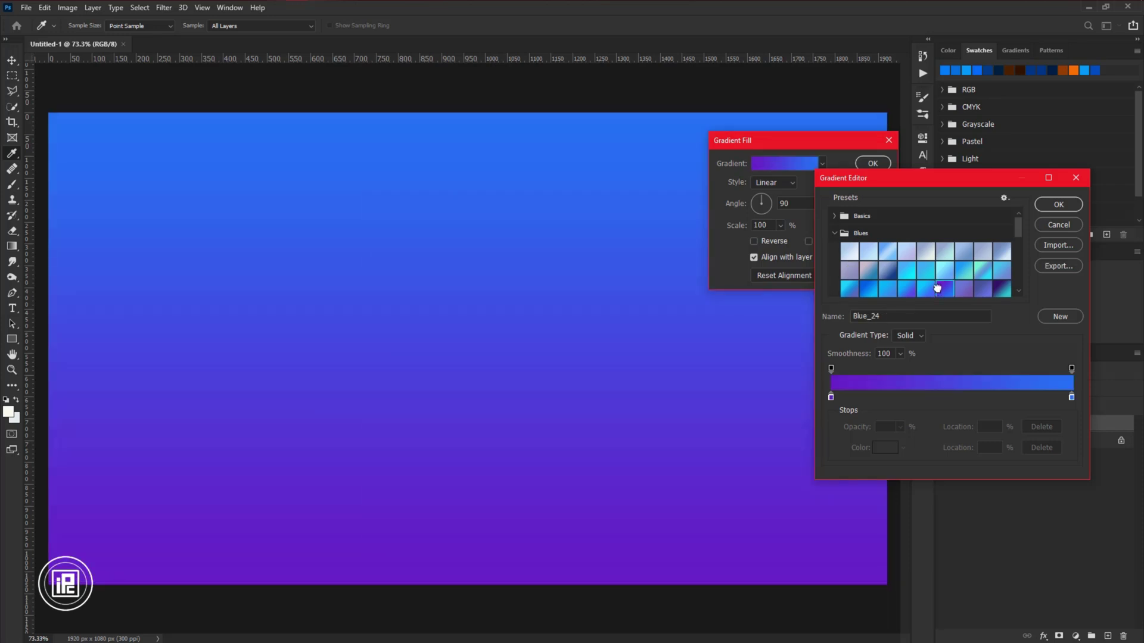
Recolor the gradient's start stop to bright blue and its end stop to dark blue 003fa6
click(831, 398)
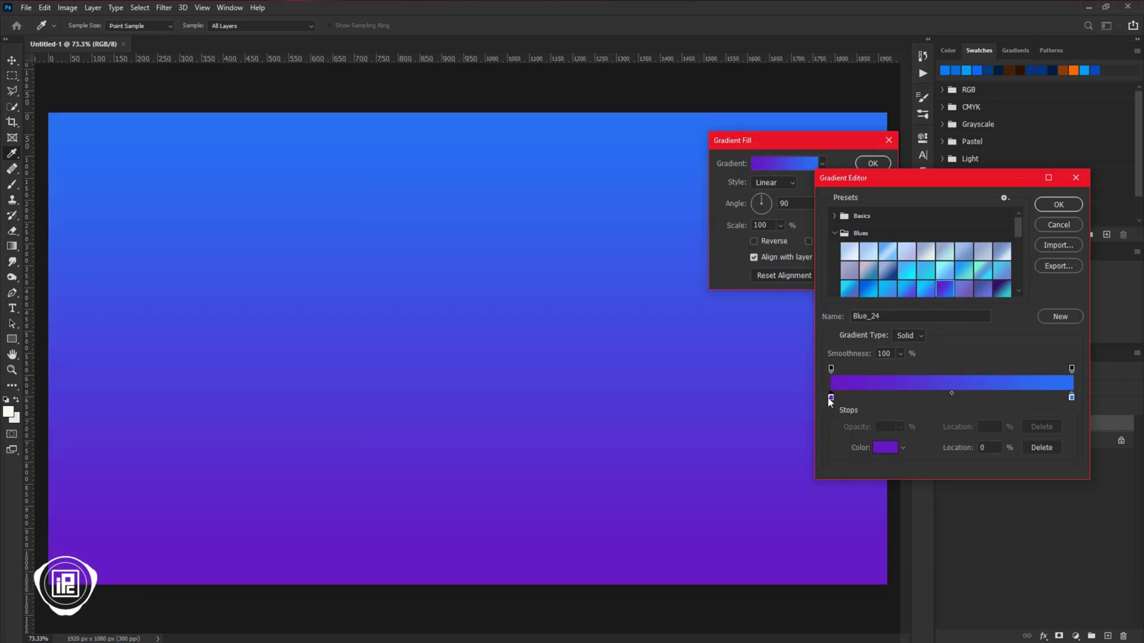
double_click(832, 397)
key(ctrl+v)
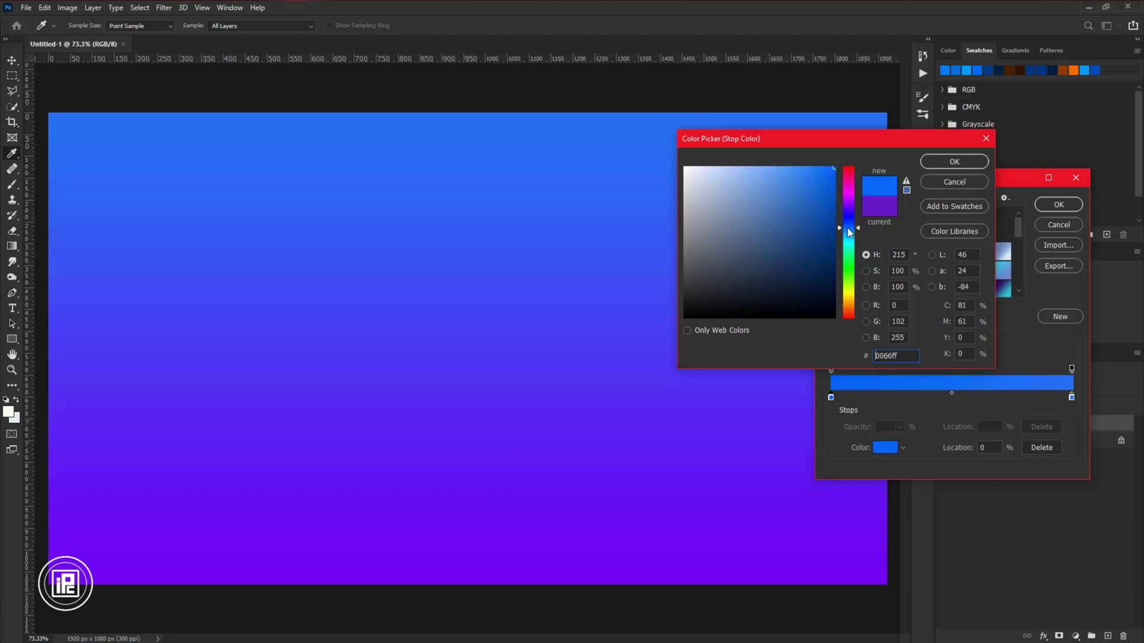
key(Return)
click(1071, 397)
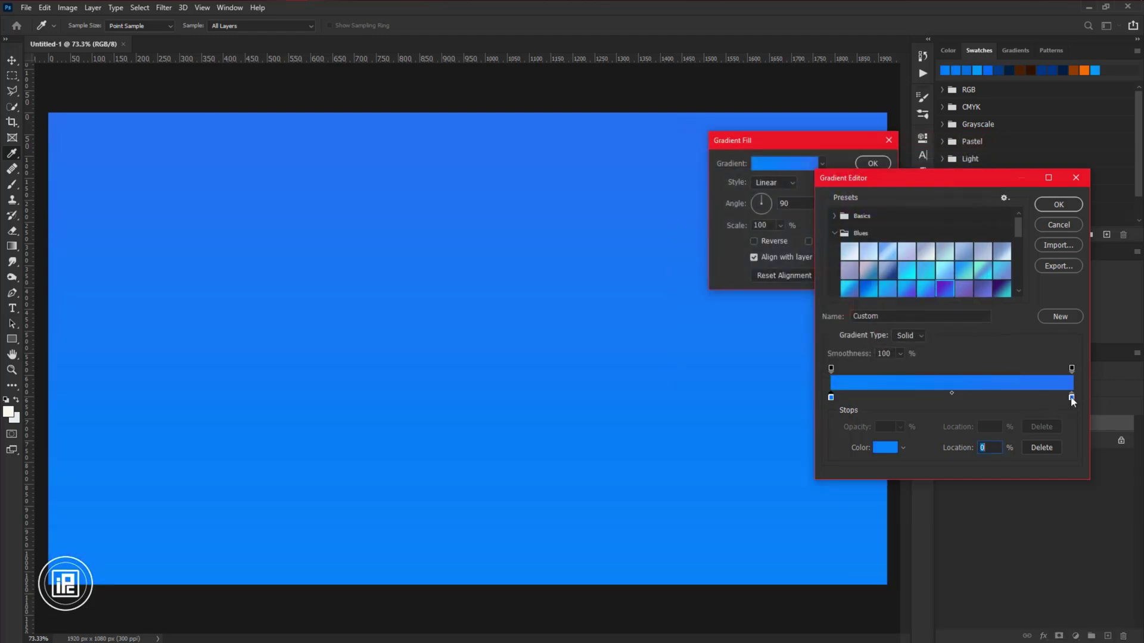
double_click(1071, 398)
click(834, 220)
drag(847, 231, 848, 226)
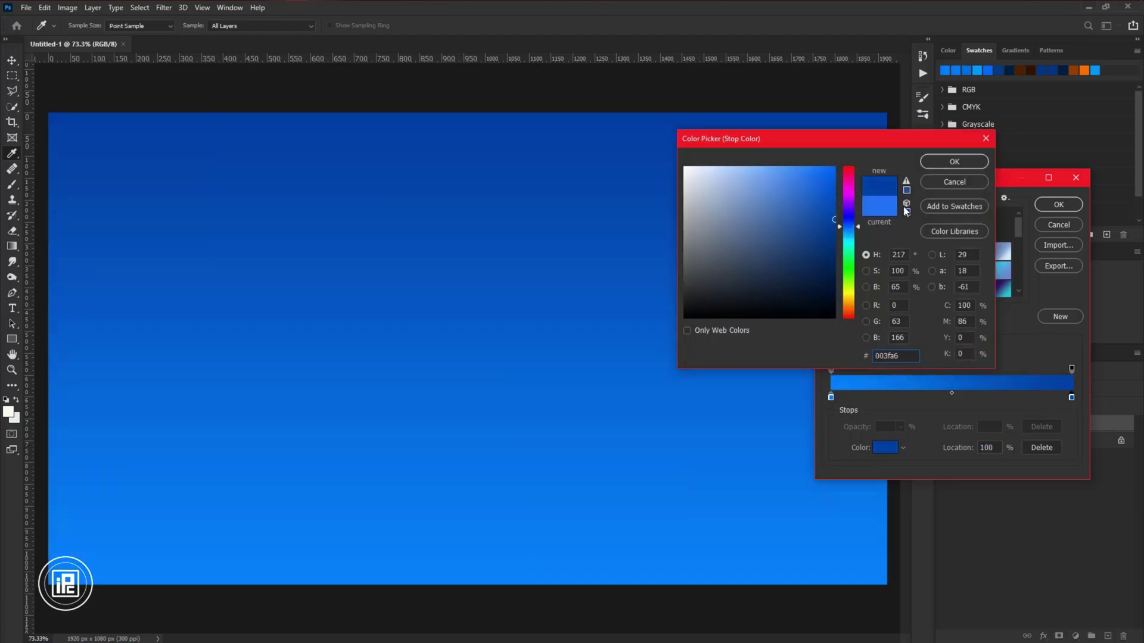
key(Return)
key(Return)
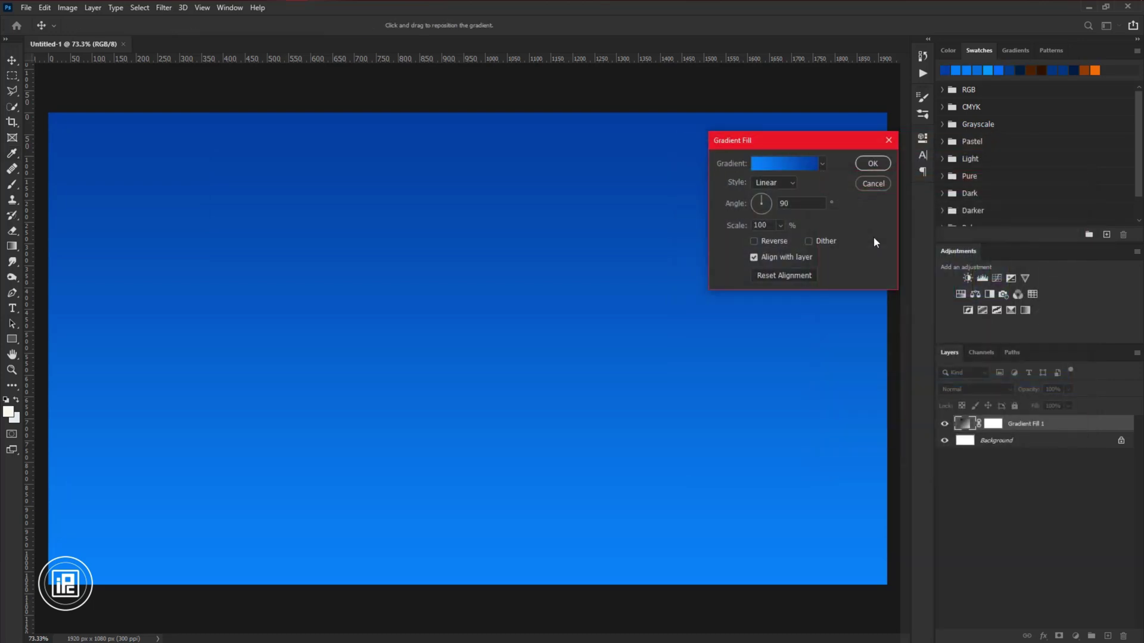
Make the gradient fill radial and enlarge its scale to 188%
click(770, 184)
click(769, 206)
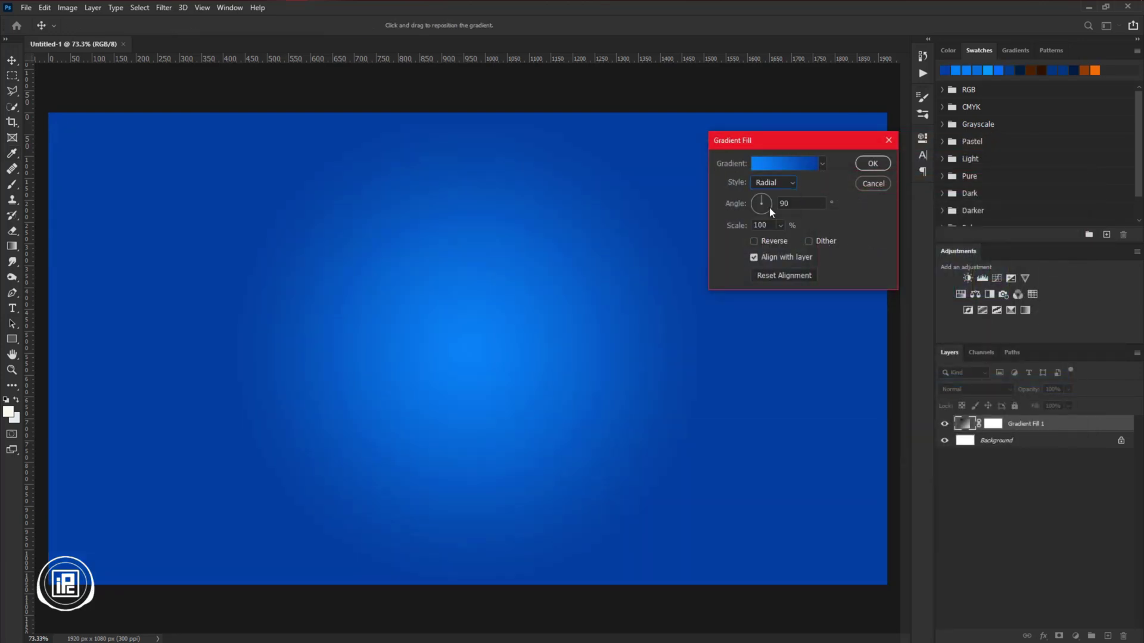
click(780, 226)
drag(779, 244, 786, 243)
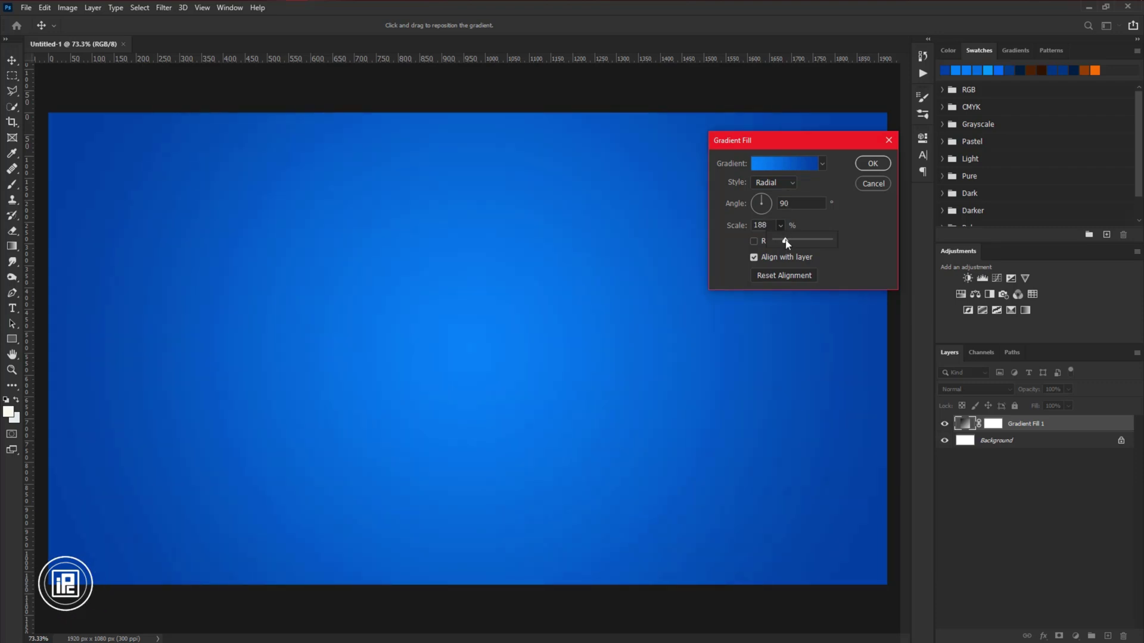
Change the gradient's start stop to light blue 009cff and apply the fill at 210% scale
click(793, 166)
double_click(831, 397)
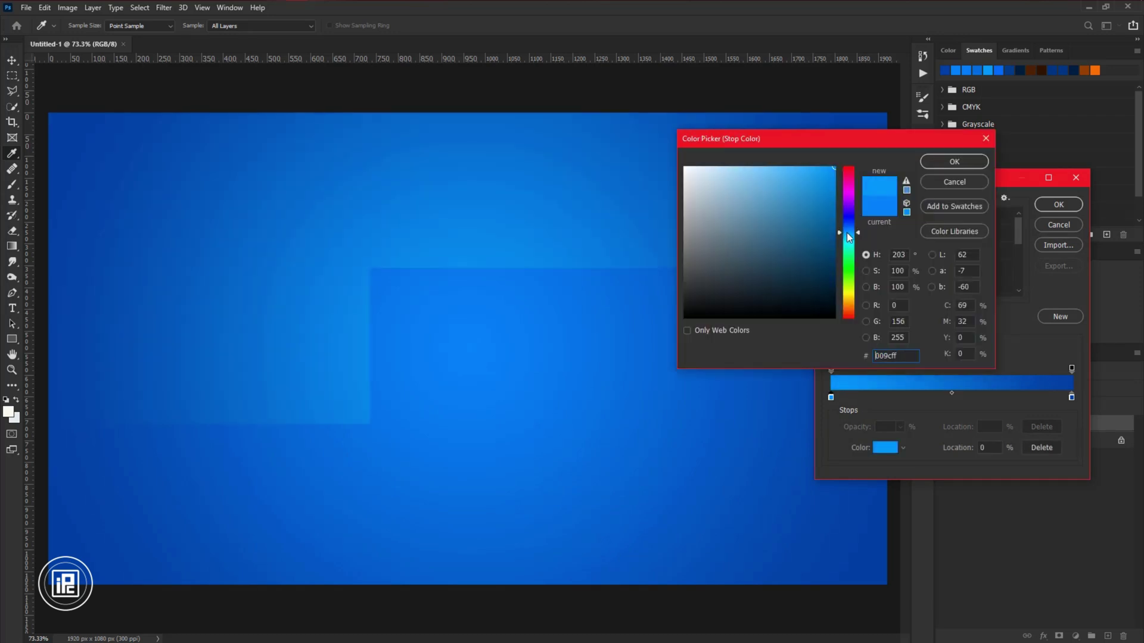
click(955, 162)
key(Return)
drag(780, 244, 781, 245)
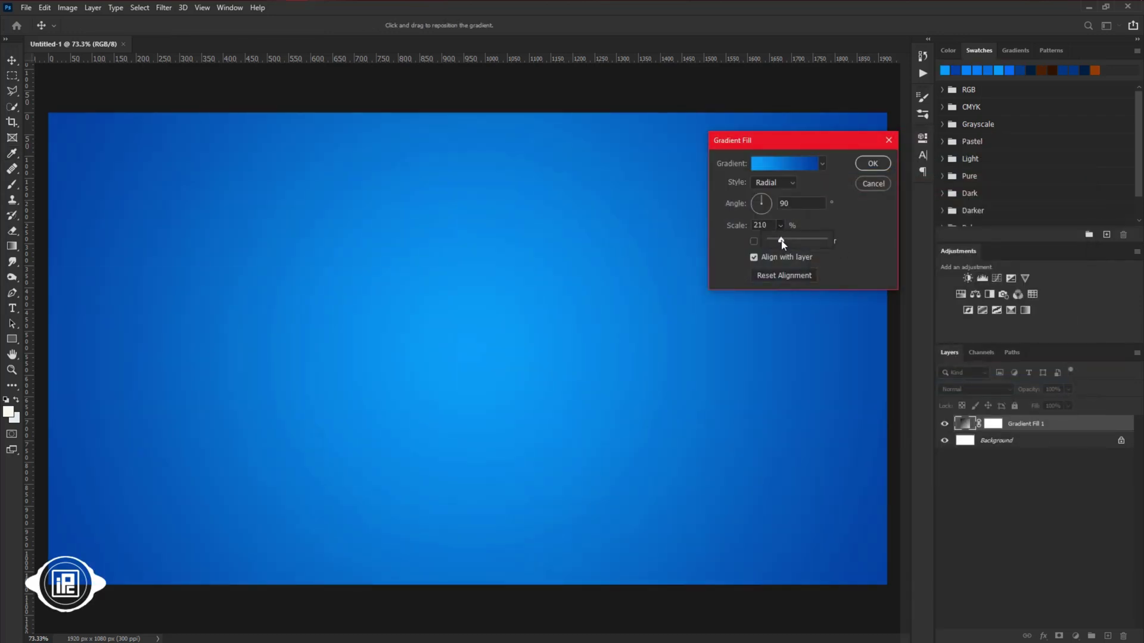
click(871, 164)
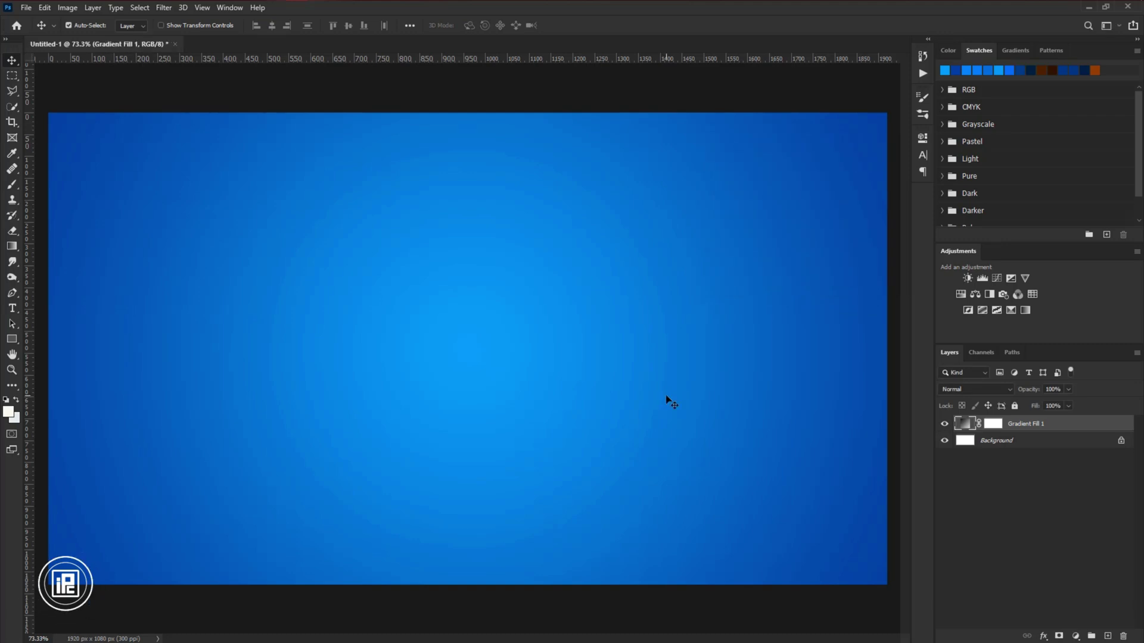
Add a pattern fill layer above the gradient using the circular black halftone dot pattern
click(1076, 636)
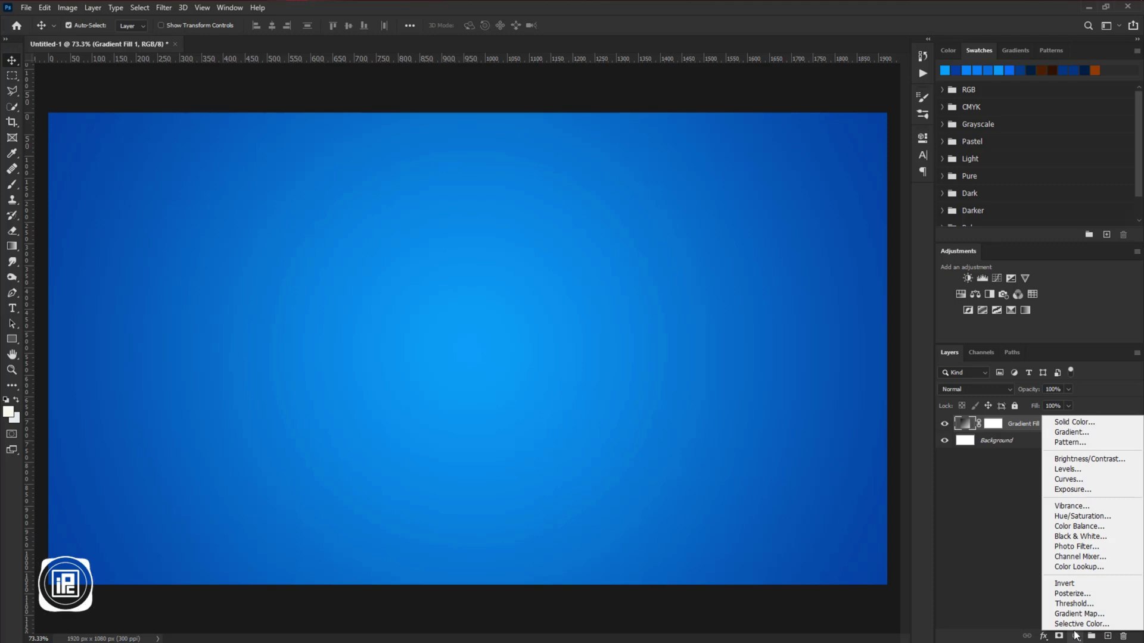
click(1070, 442)
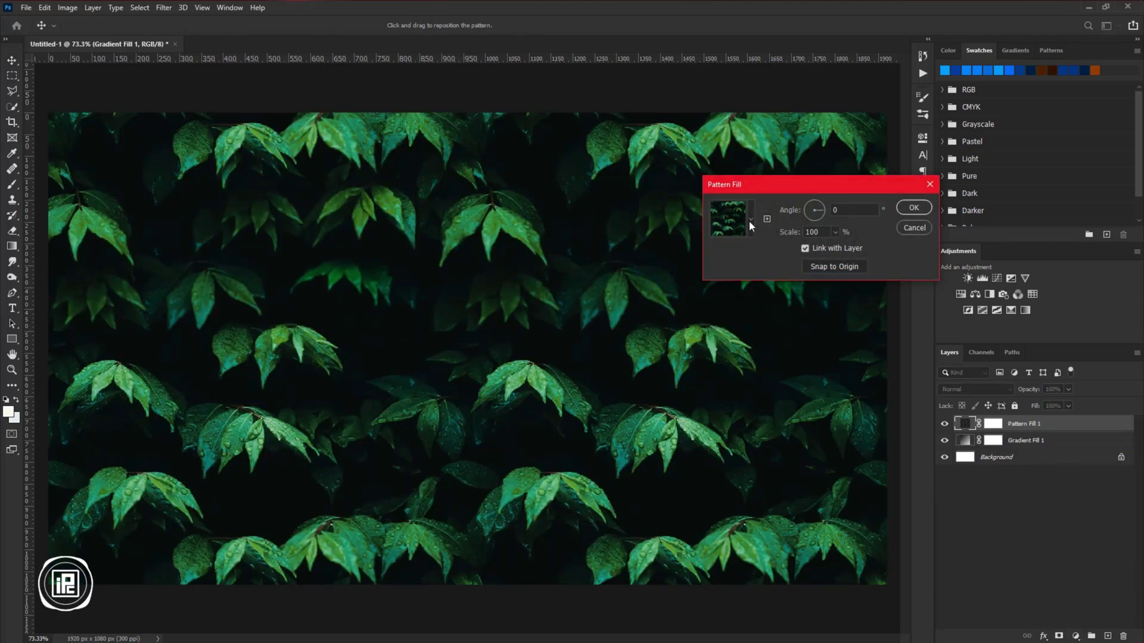
click(750, 222)
drag(781, 269, 776, 315)
click(689, 312)
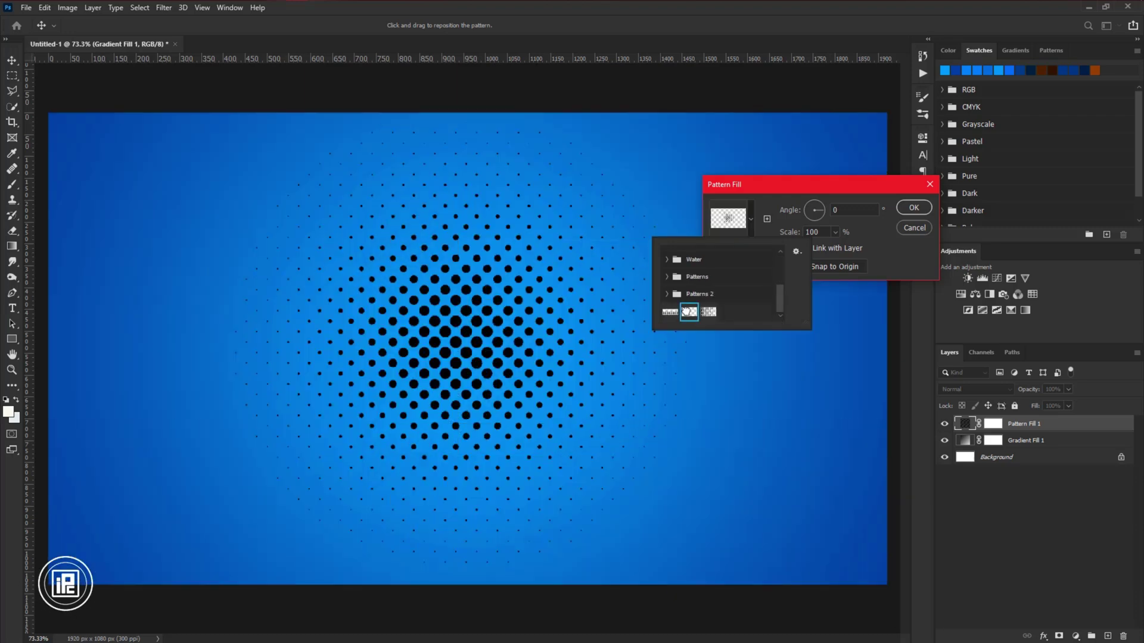
Scale the halftone pattern to 177%, reposition its dots around the canvas centre and apply the fill
click(846, 228)
click(835, 232)
drag(834, 246, 840, 250)
drag(790, 458, 499, 292)
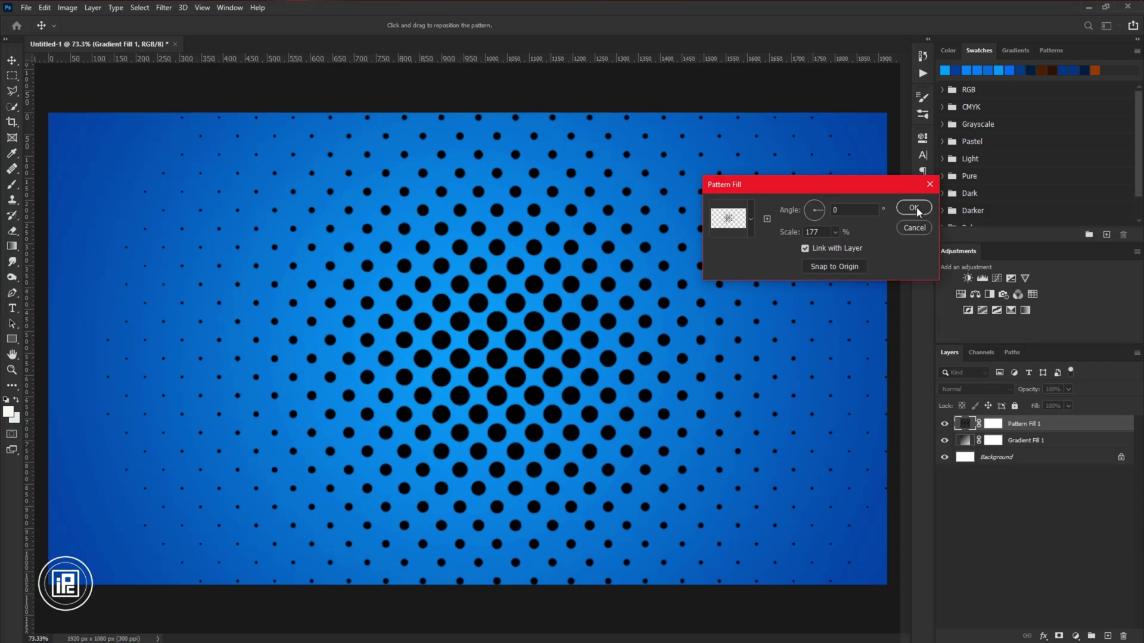
click(915, 208)
Blend the circular halftone layer with Soft Light and set its Fill to 40%
click(986, 393)
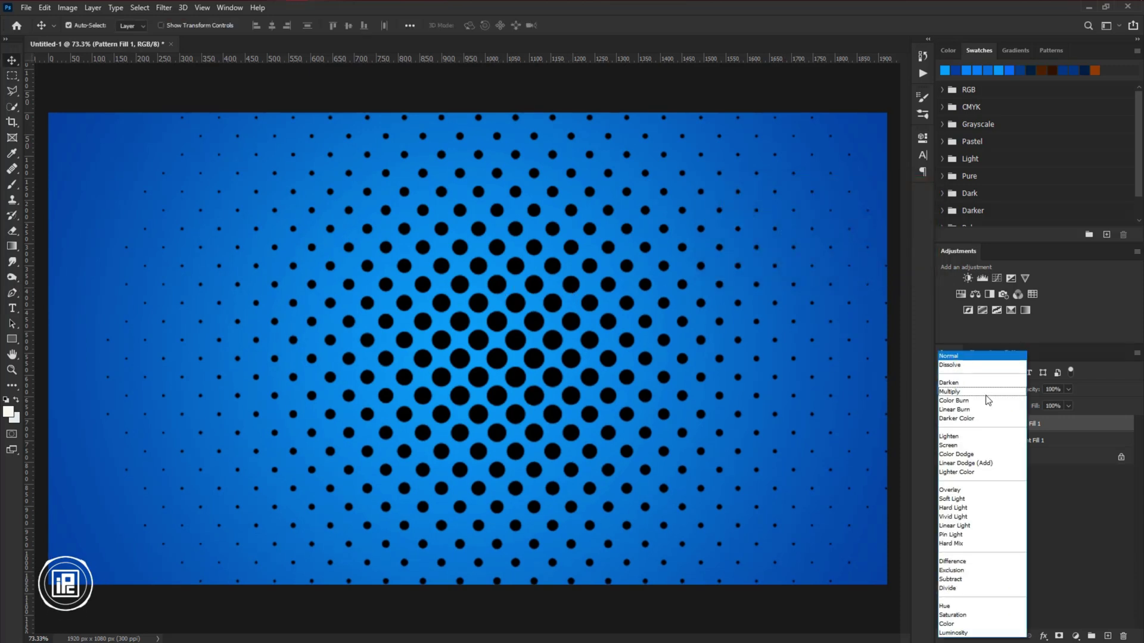
click(954, 499)
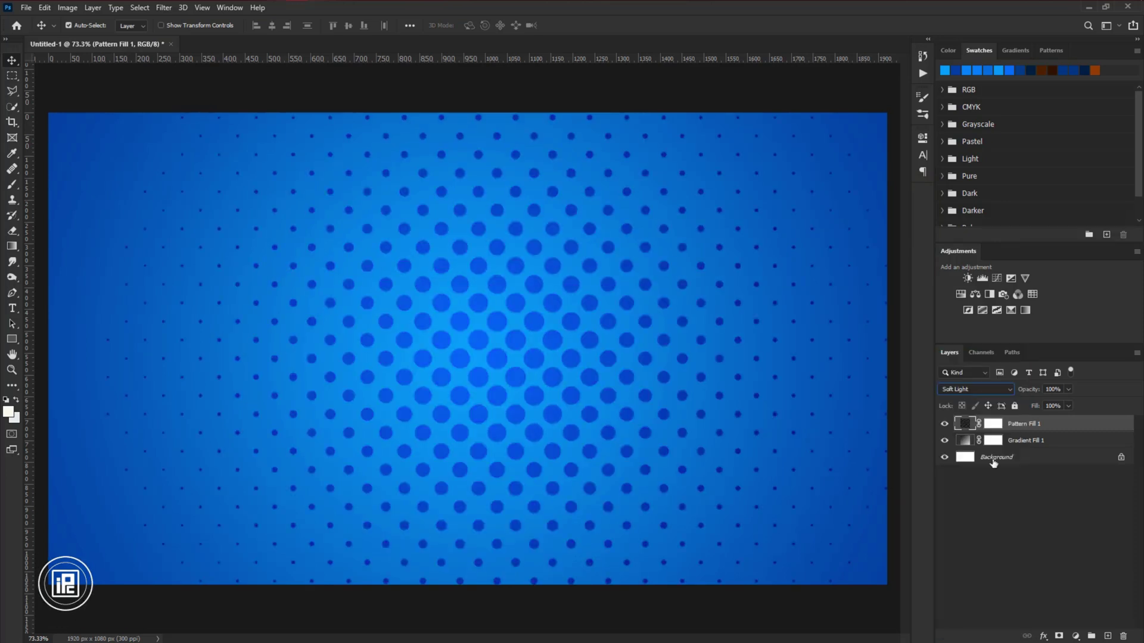
double_click(1053, 406)
text(40)
key(Return)
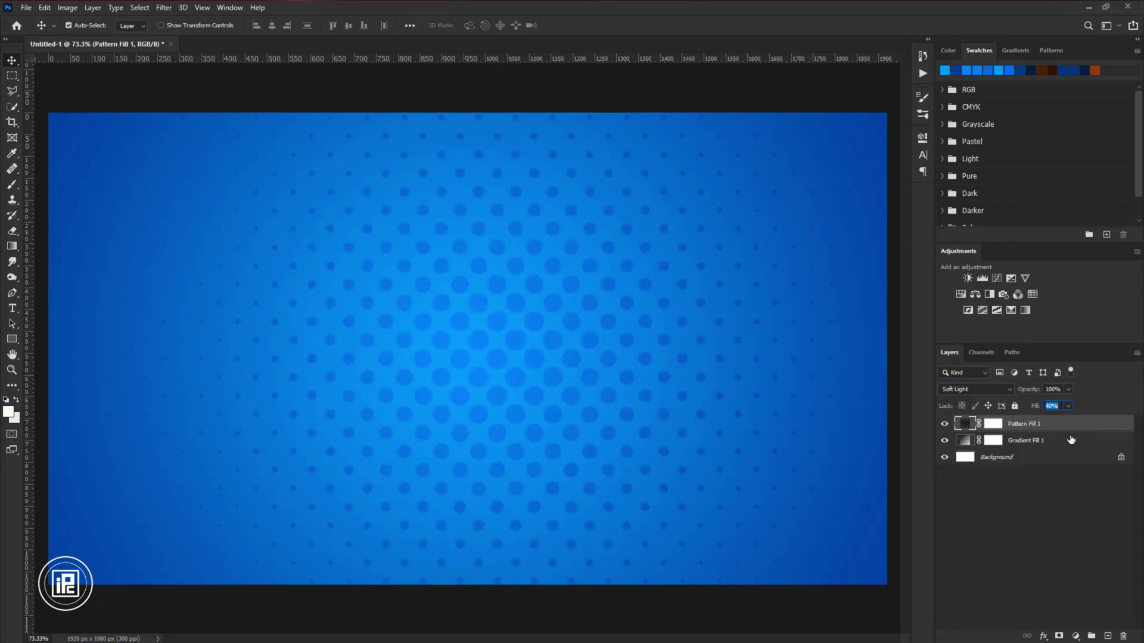
Add a second pattern fill with the halftone dots shrinking from left to right, and place it below Pattern Fill 1
click(1076, 635)
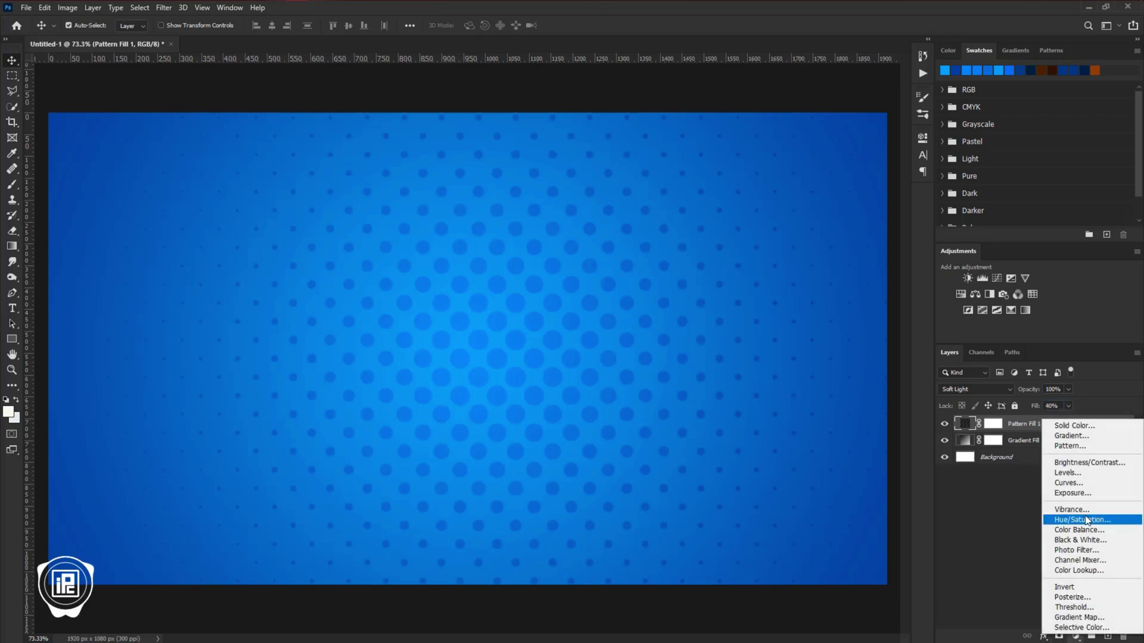
click(1069, 445)
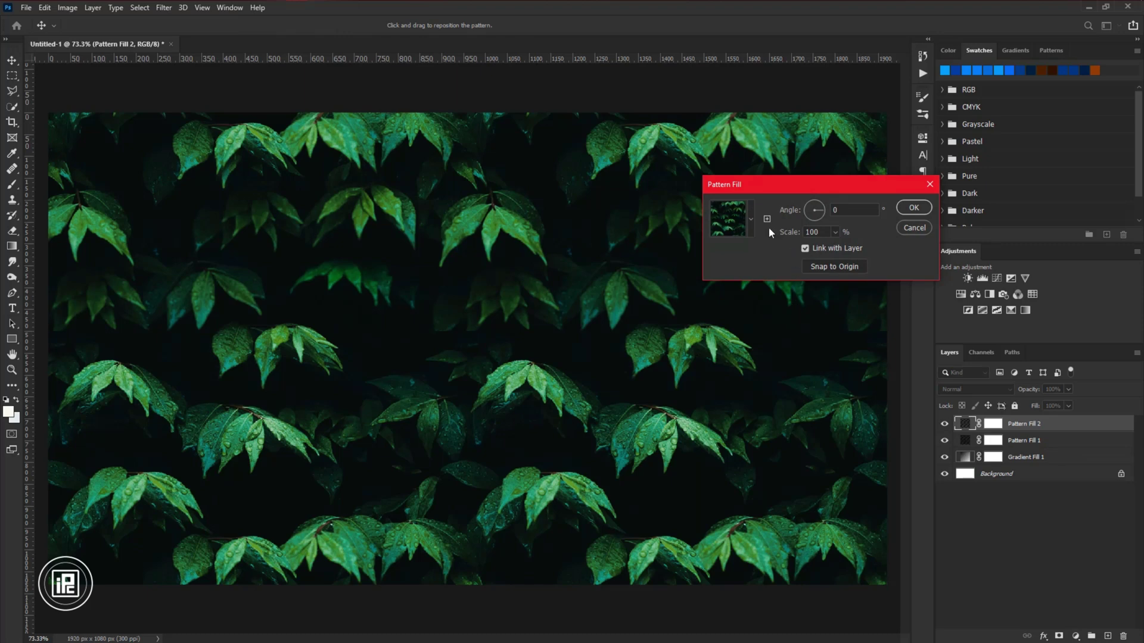
click(751, 220)
click(708, 313)
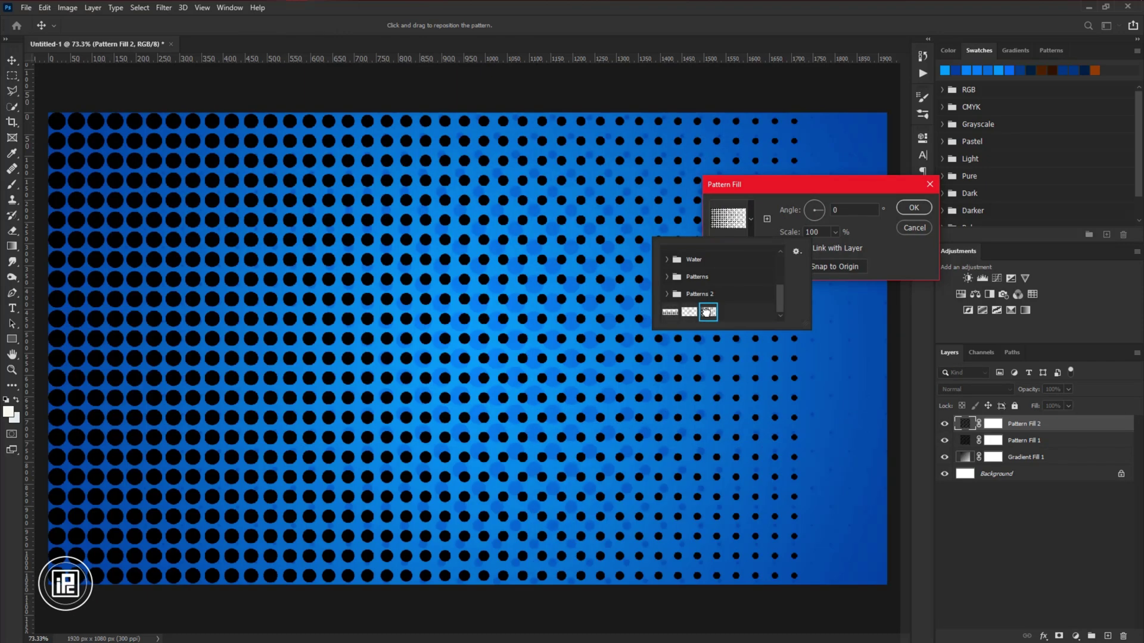
click(917, 210)
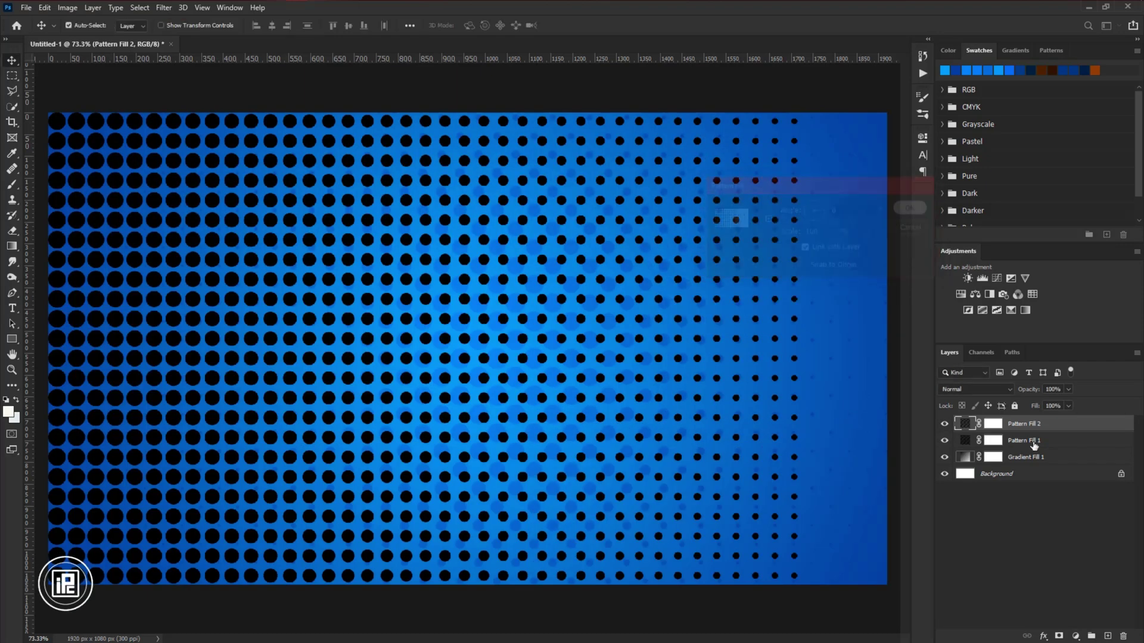
drag(1054, 427, 1054, 444)
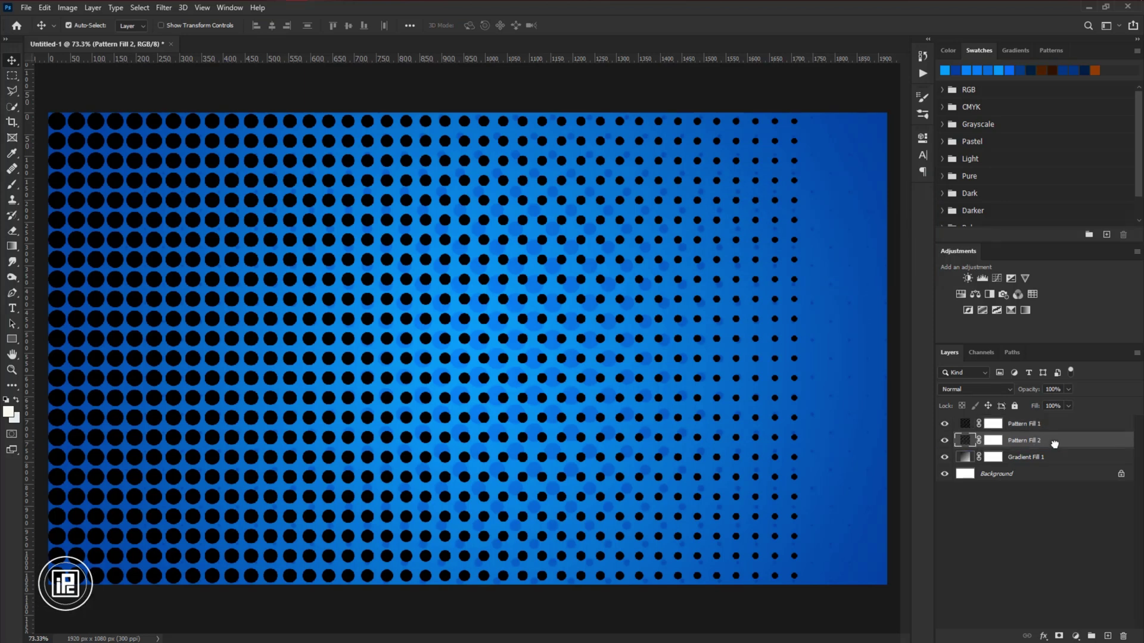
Blend the Pattern Fill 2 layer with Soft Light and set its Fill to 5%
click(961, 386)
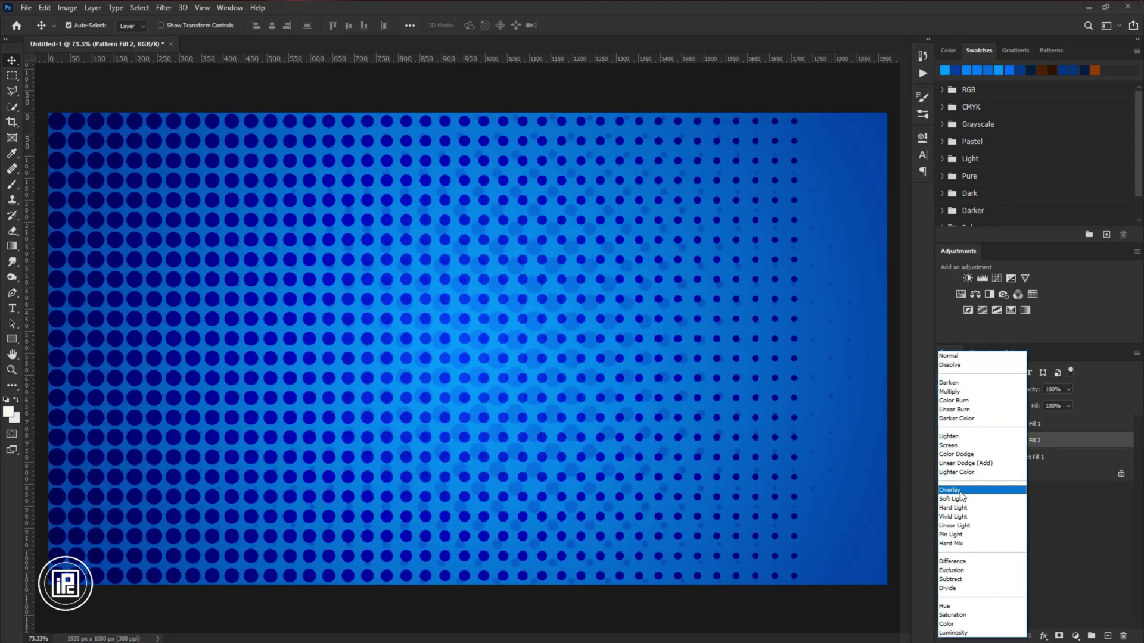
click(959, 500)
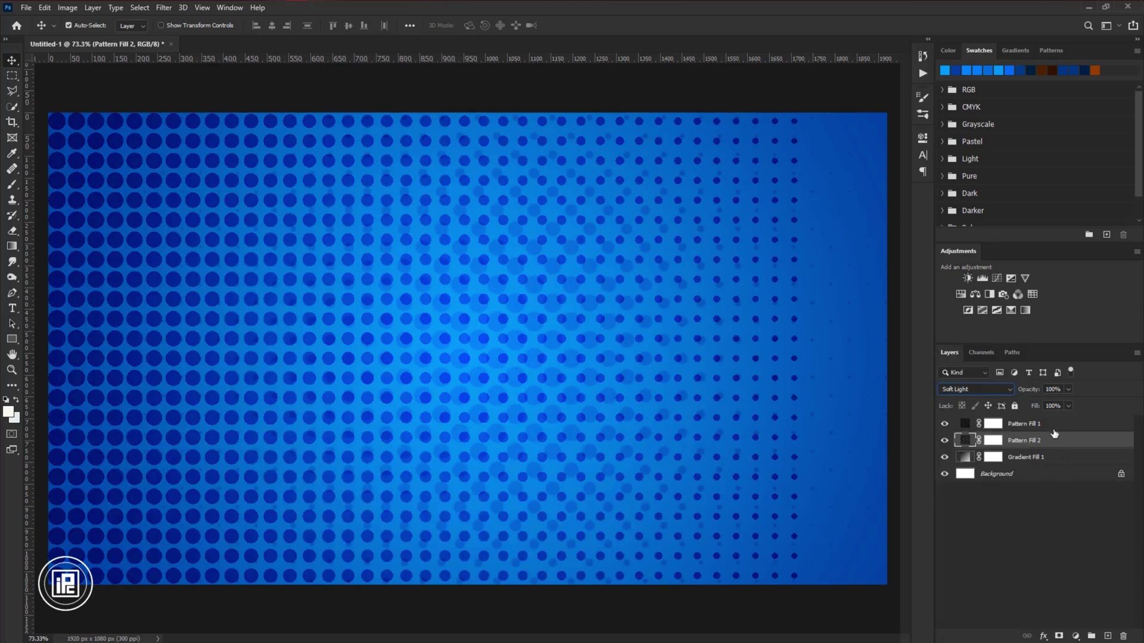
click(1052, 406)
text(5)
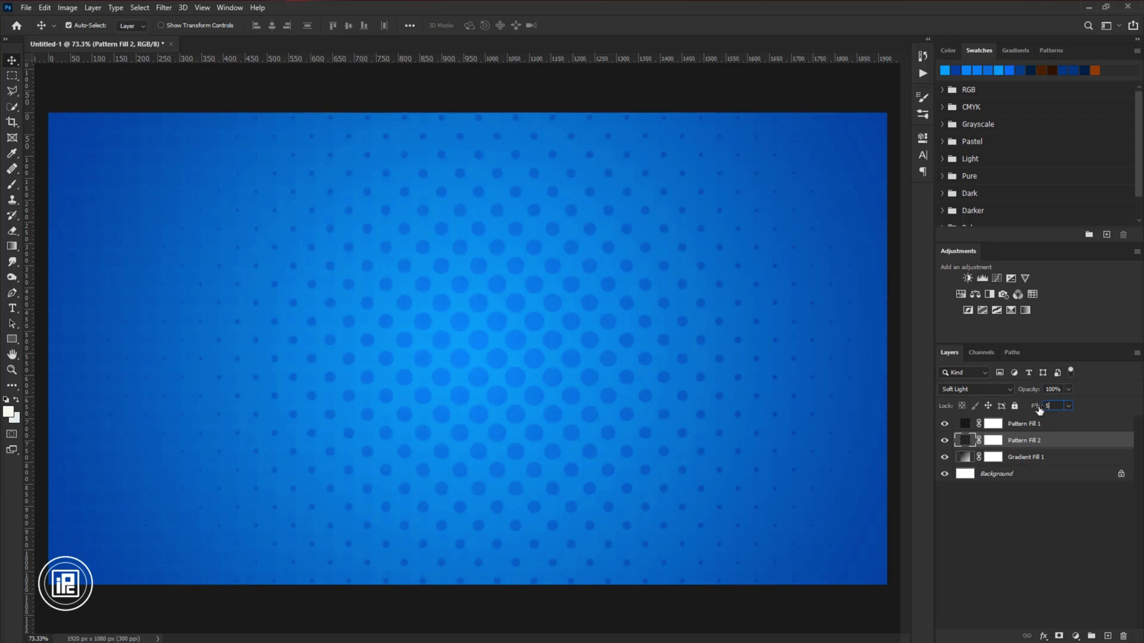
key(Return)
Duplicate the Pattern Fill 2 layer and set the copy's pattern angle to 180°
key(ctrl+j)
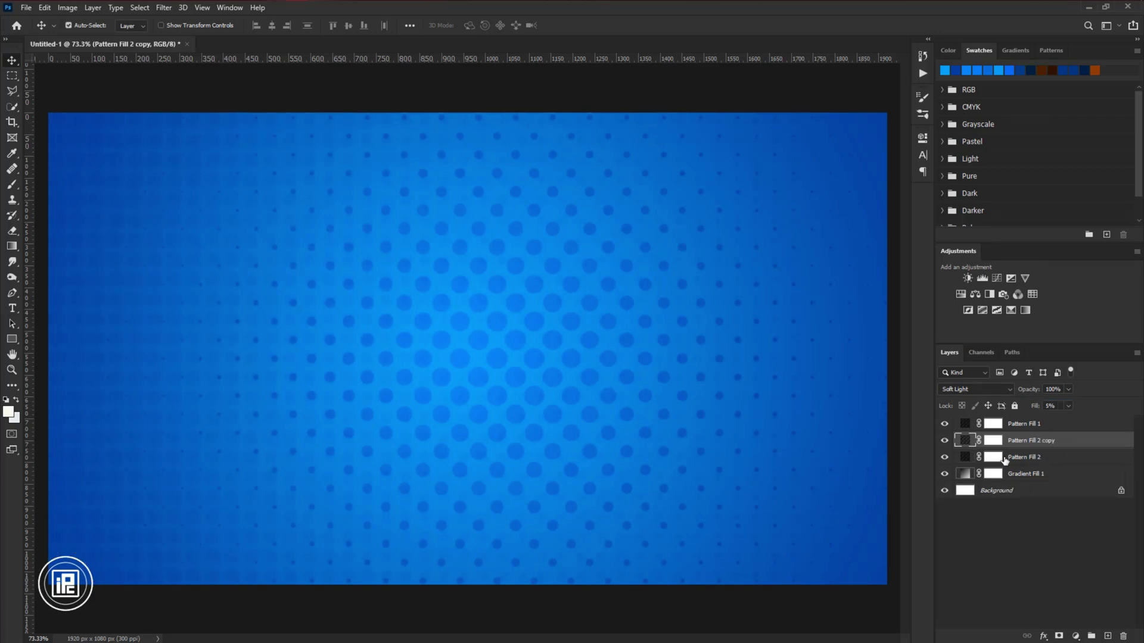
double_click(965, 442)
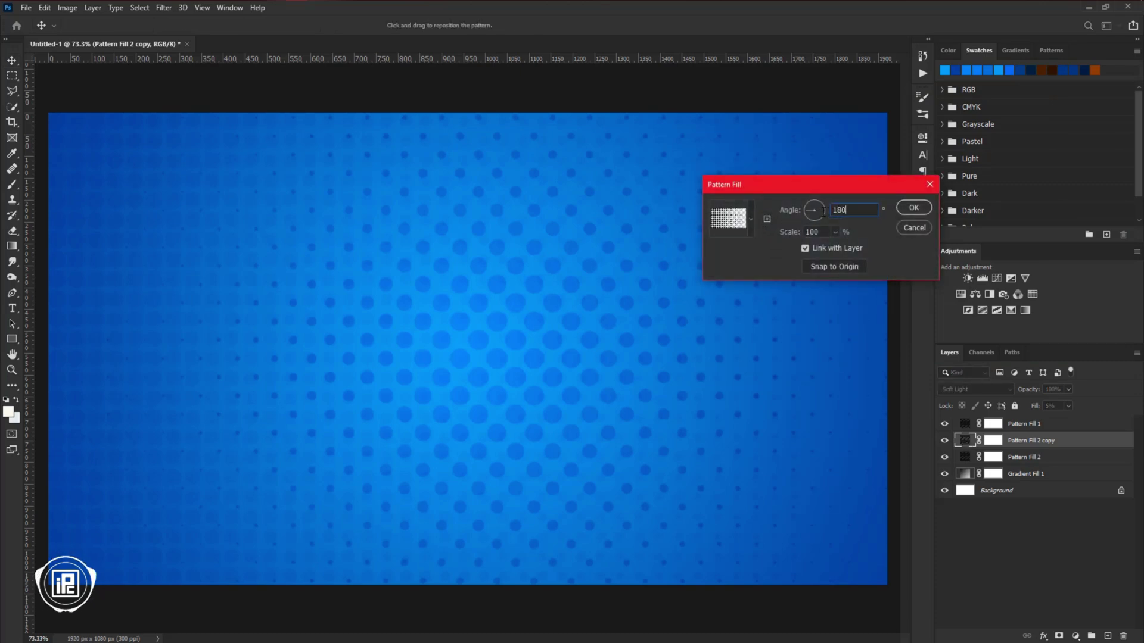
click(914, 208)
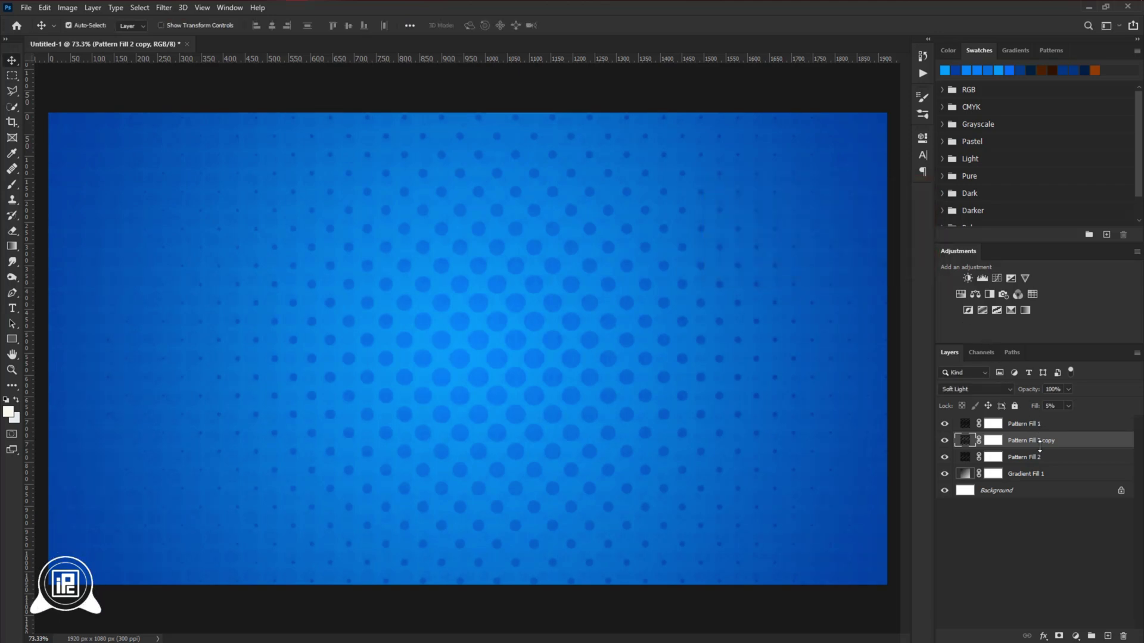
Group the three pattern fill layers together with the gradient fill layer
key(alt+bracketright)
shift+click(1040, 477)
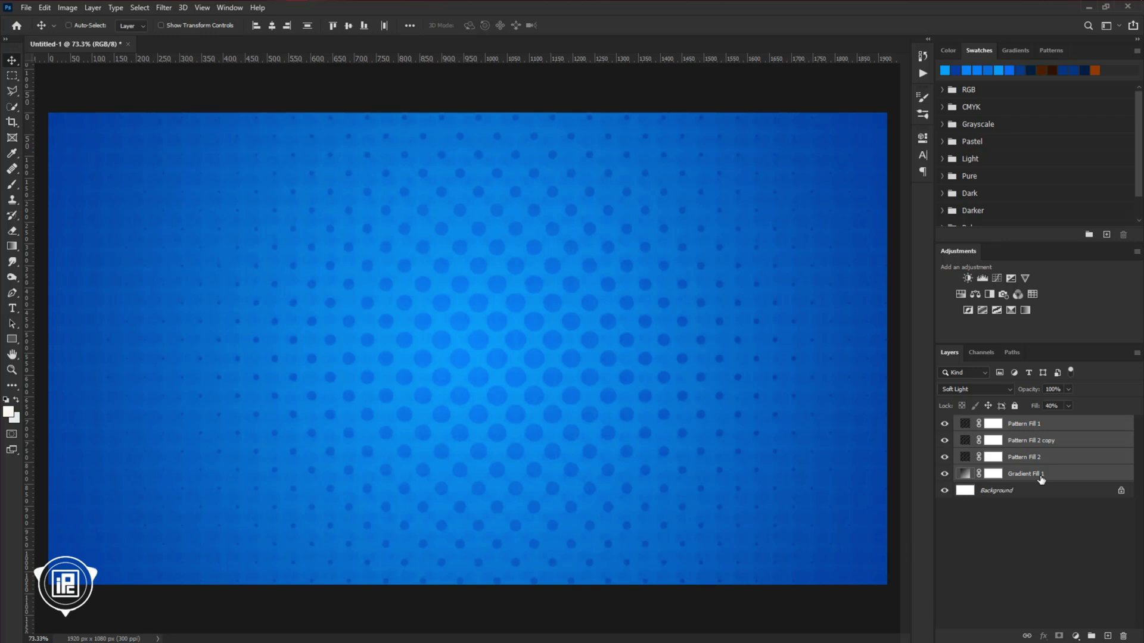
key(ctrl+g)
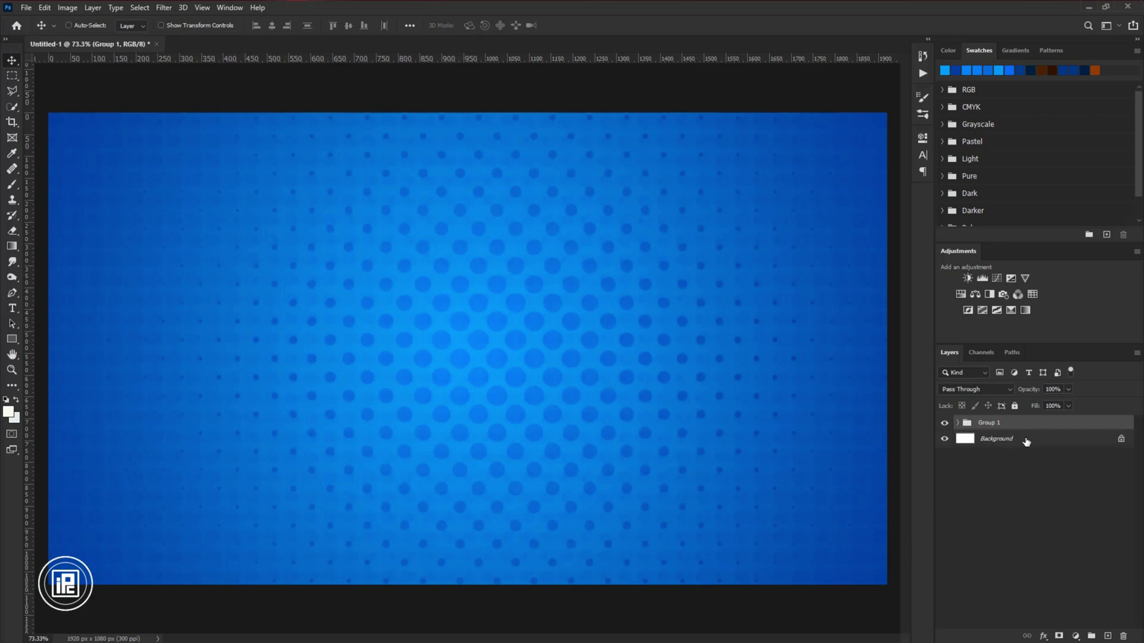
Rename the new layer group as background
double_click(988, 423)
text(B)
key(Return)
Add a white point-text layer reading DASH over the background
click(13, 308)
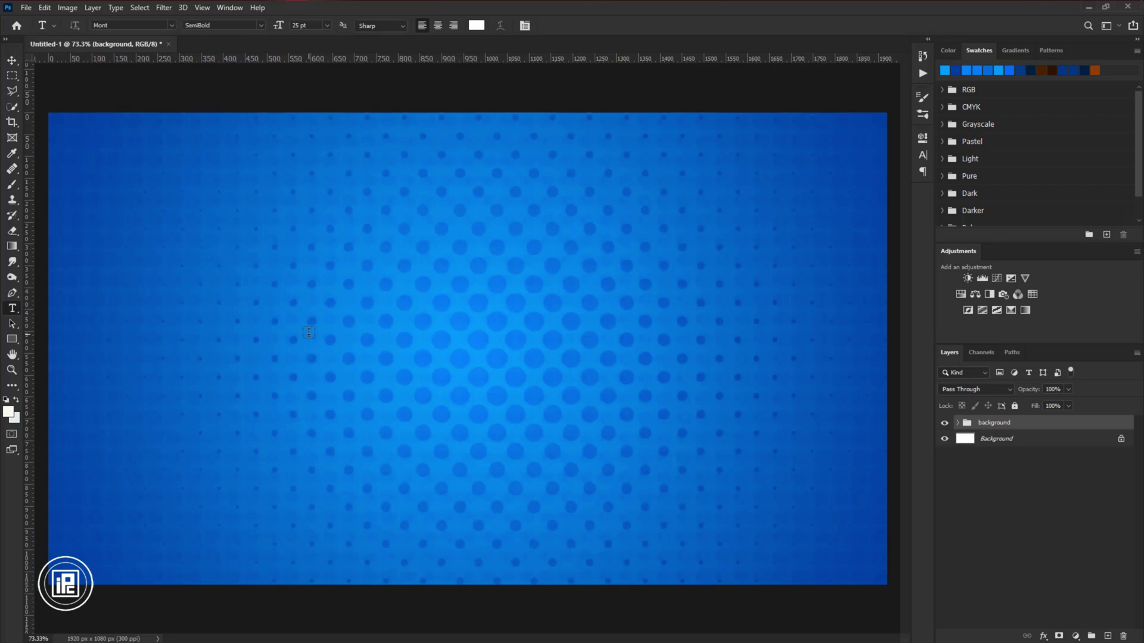
click(307, 331)
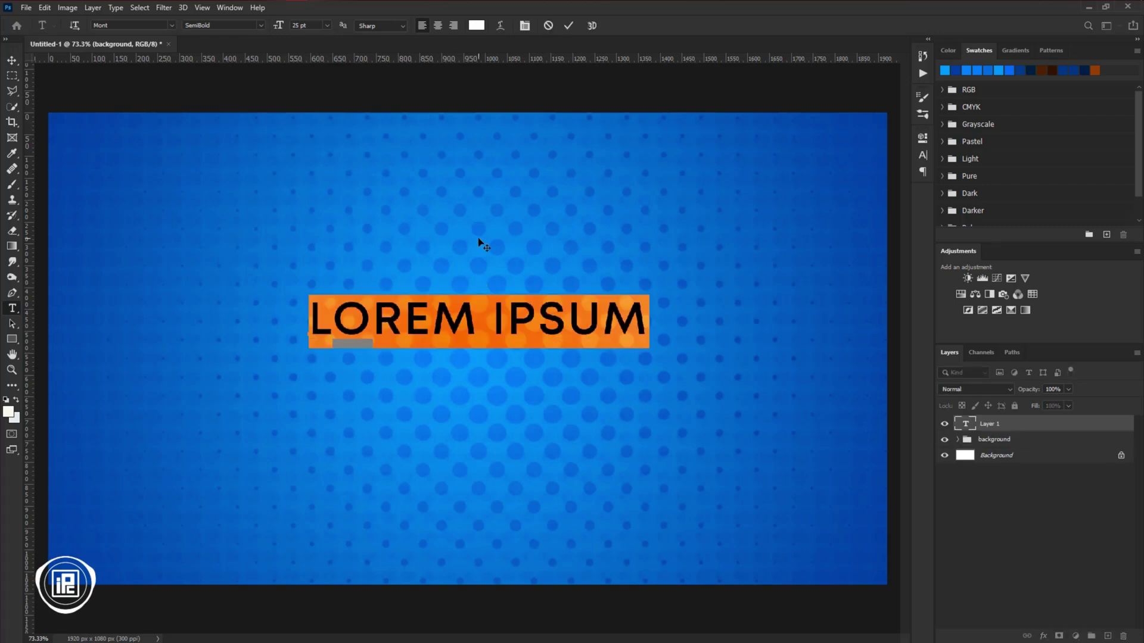
text(DASH)
click(568, 25)
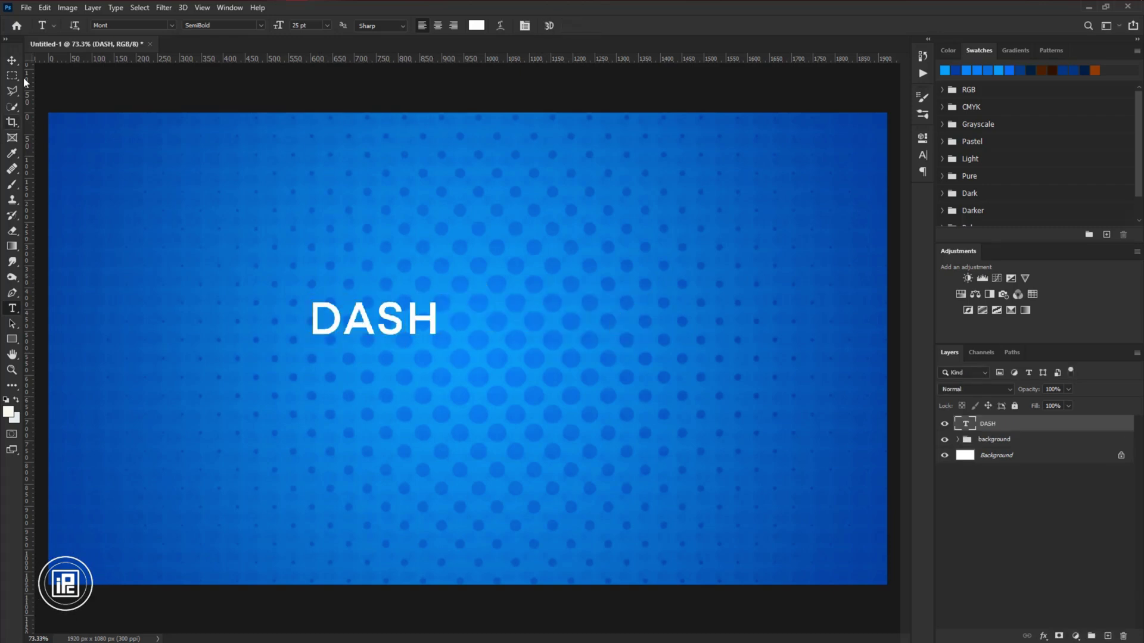
key(v)
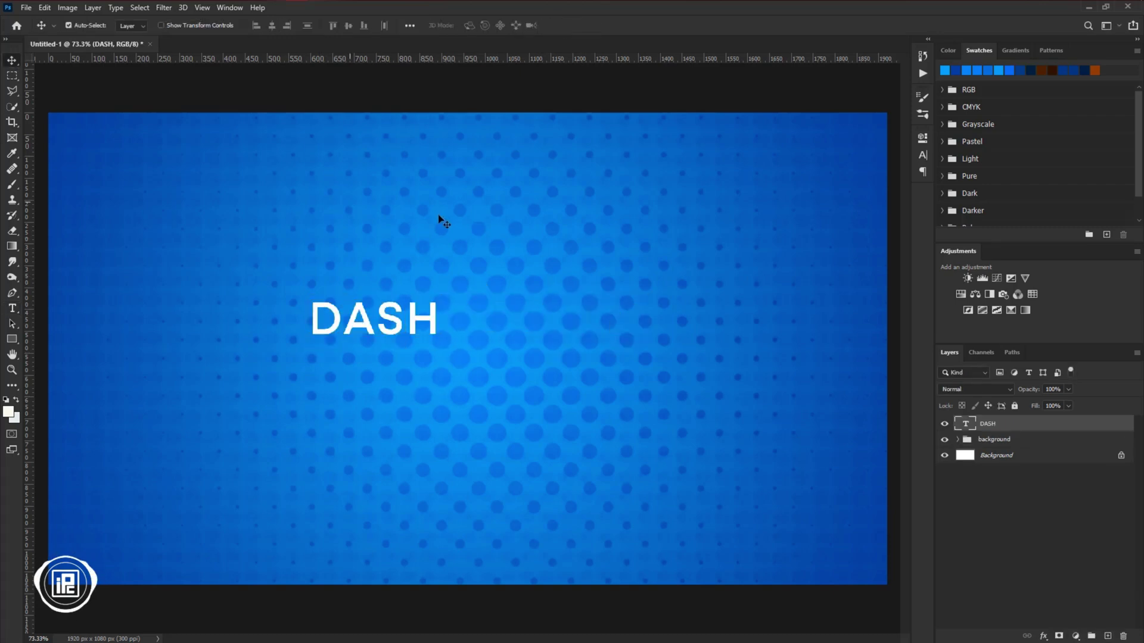
Change the DASH text's font to Buchanan Expanded
click(924, 155)
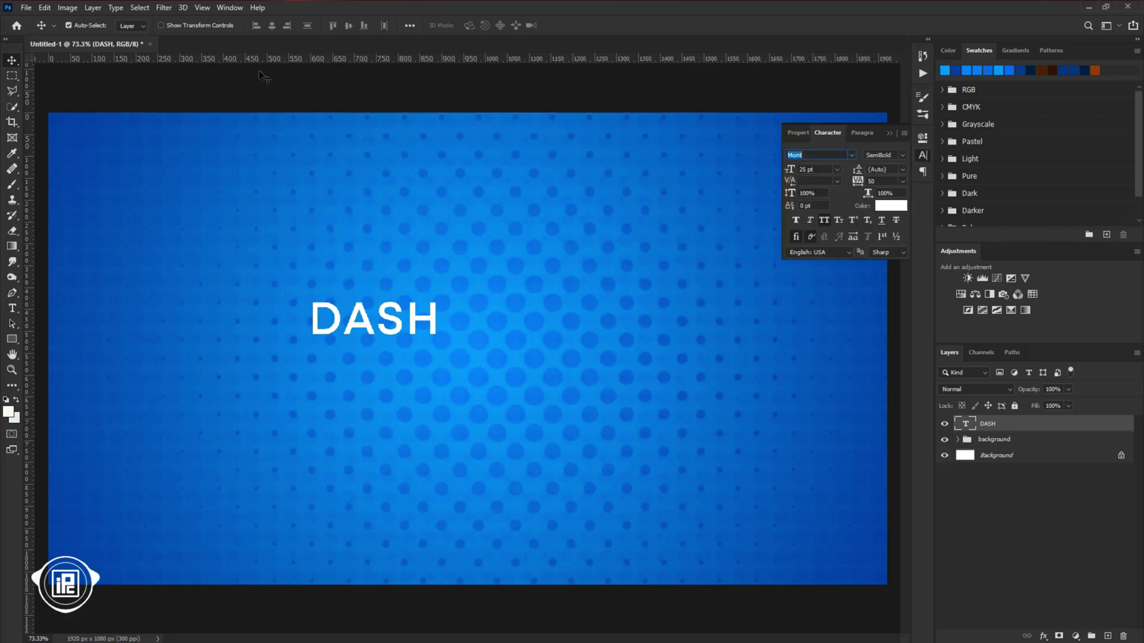
click(231, 11)
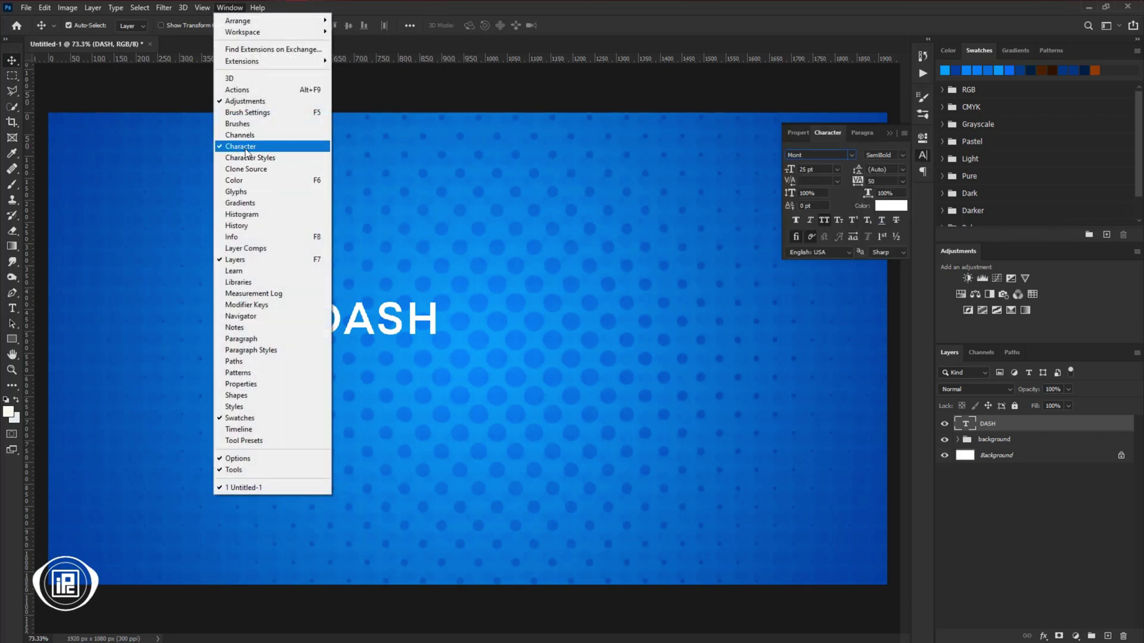
click(853, 156)
click(837, 155)
text(BUCH)
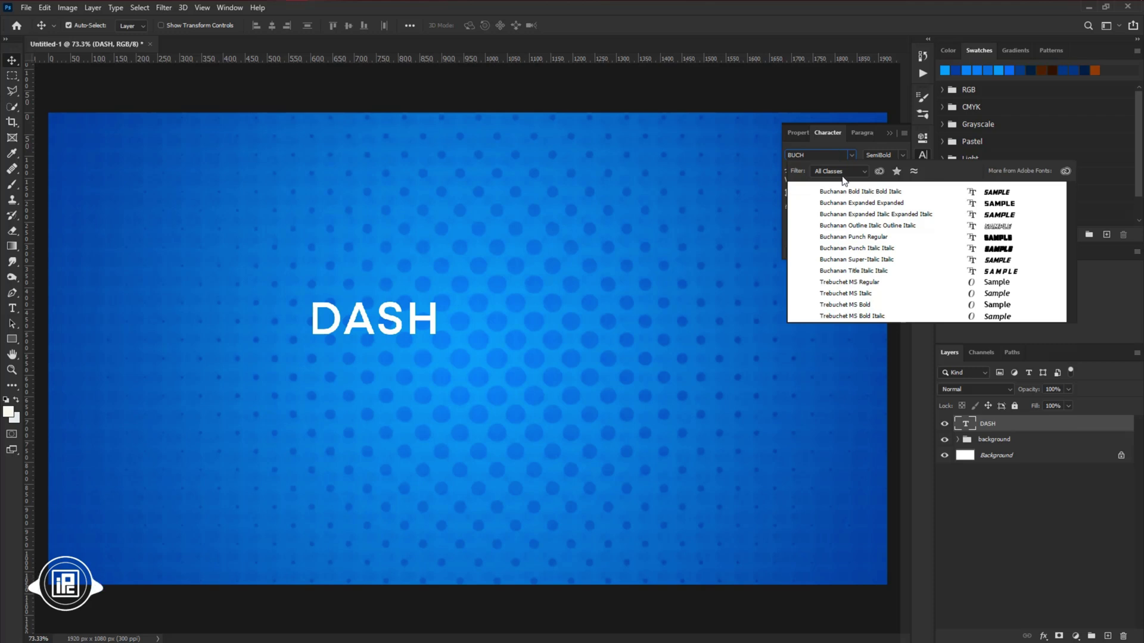
click(858, 203)
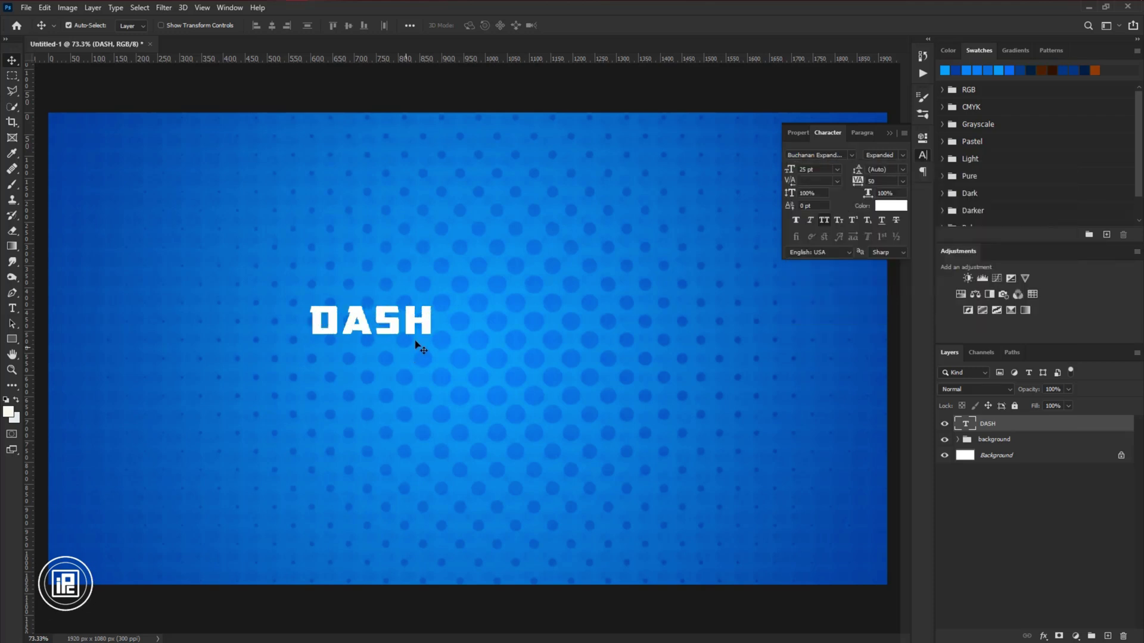
Scale the DASH text up proportionally to about 133 pt and centre it vertically on the canvas
key(ctrl+t)
drag(435, 321, 781, 322)
drag(309, 320, 153, 320)
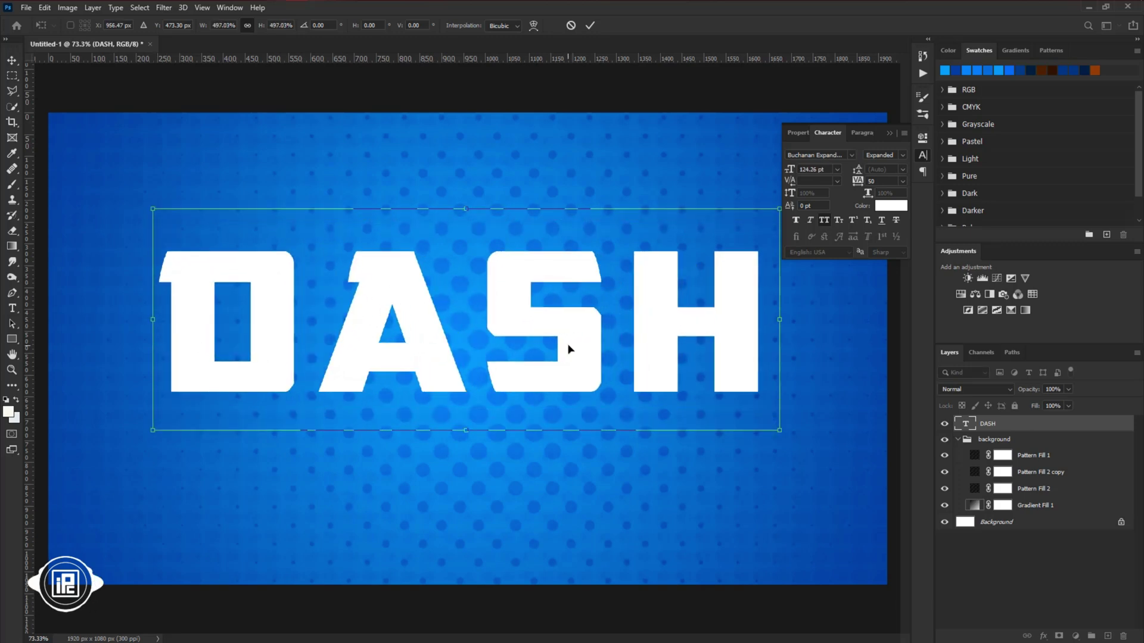
drag(567, 349, 569, 360)
drag(781, 329, 817, 348)
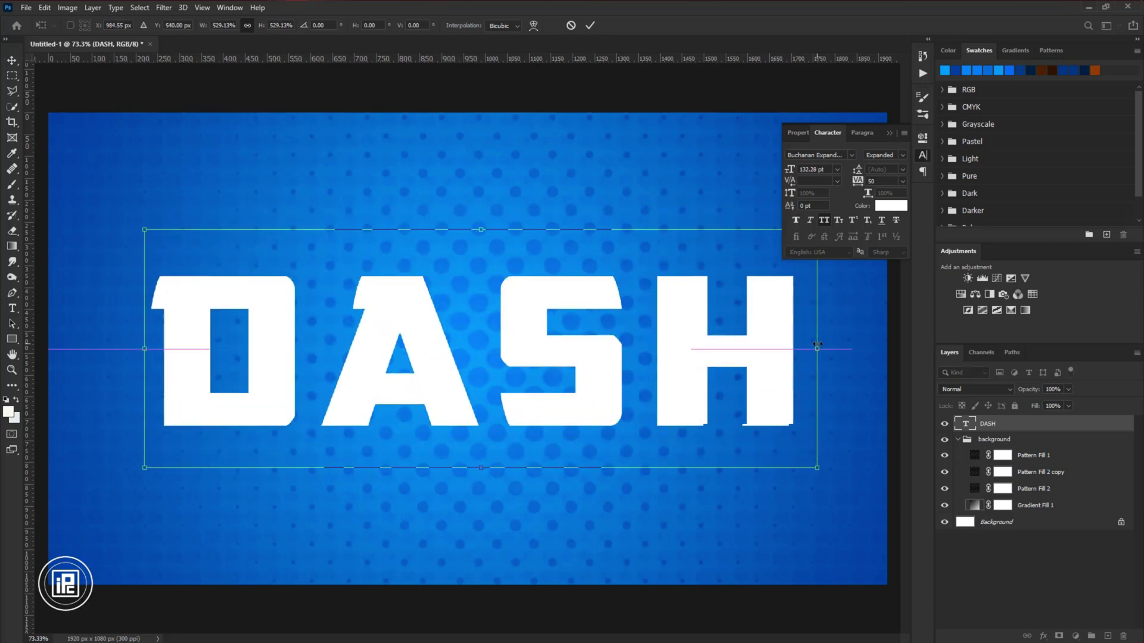
click(588, 26)
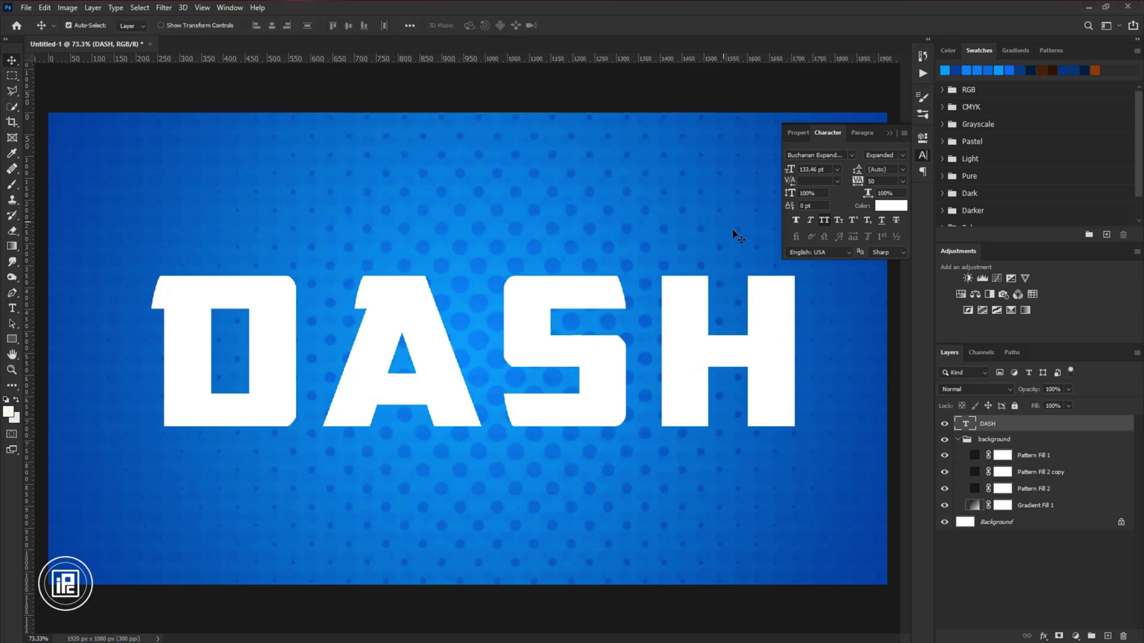
Apply faux italic and a tracking of -50 to the DASH text, shift it slightly left, and collapse the background group
click(811, 221)
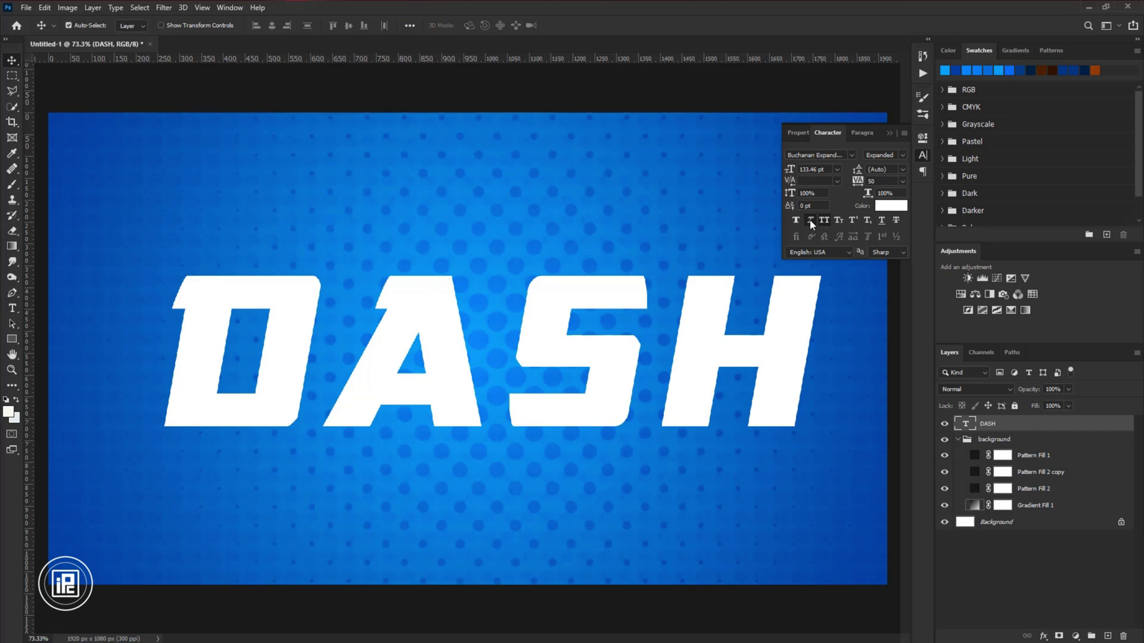
click(902, 181)
click(892, 211)
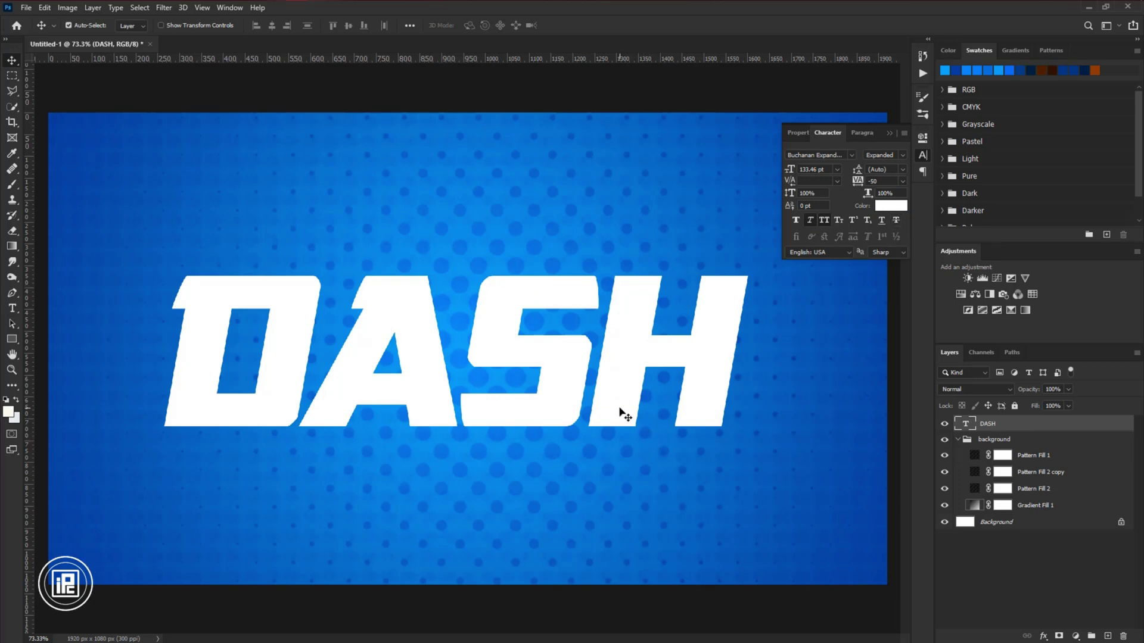
drag(621, 409, 617, 413)
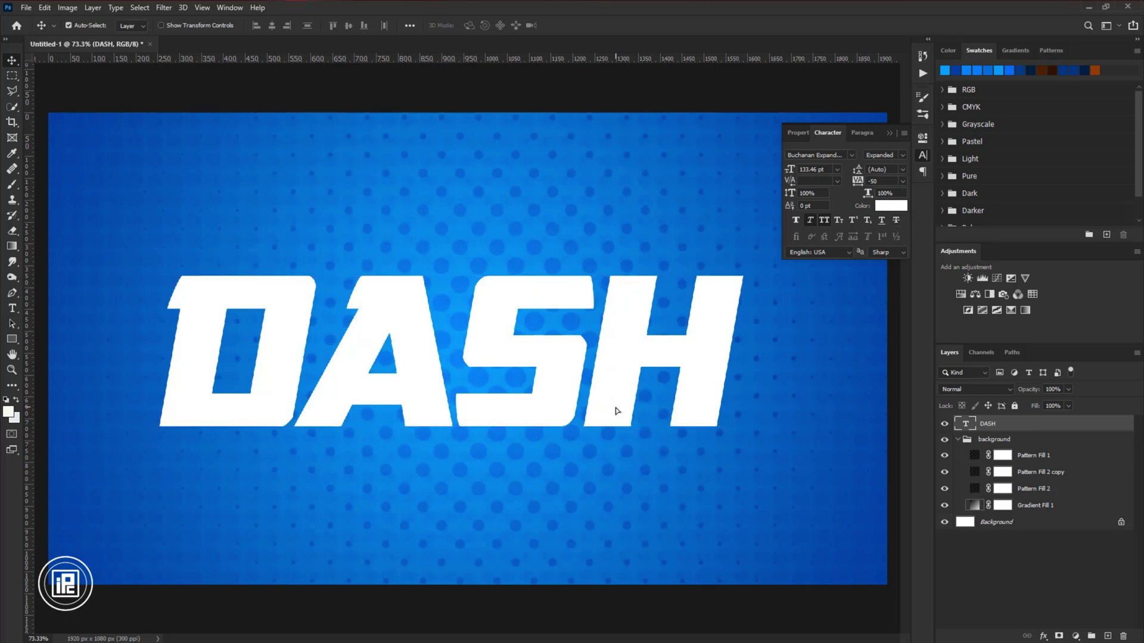
click(889, 133)
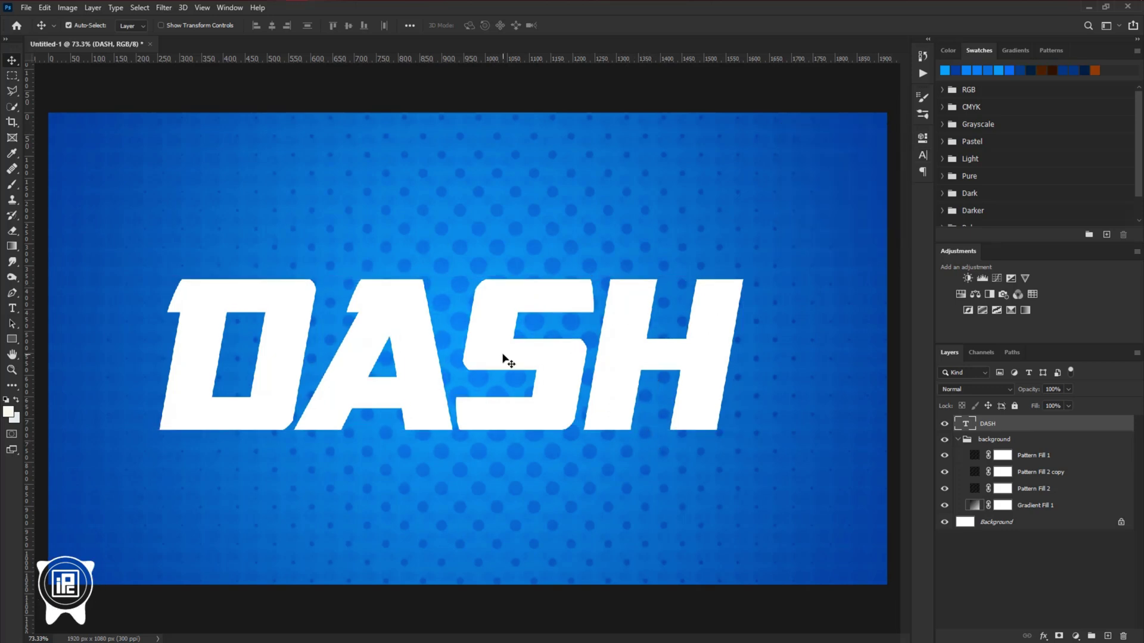
click(958, 440)
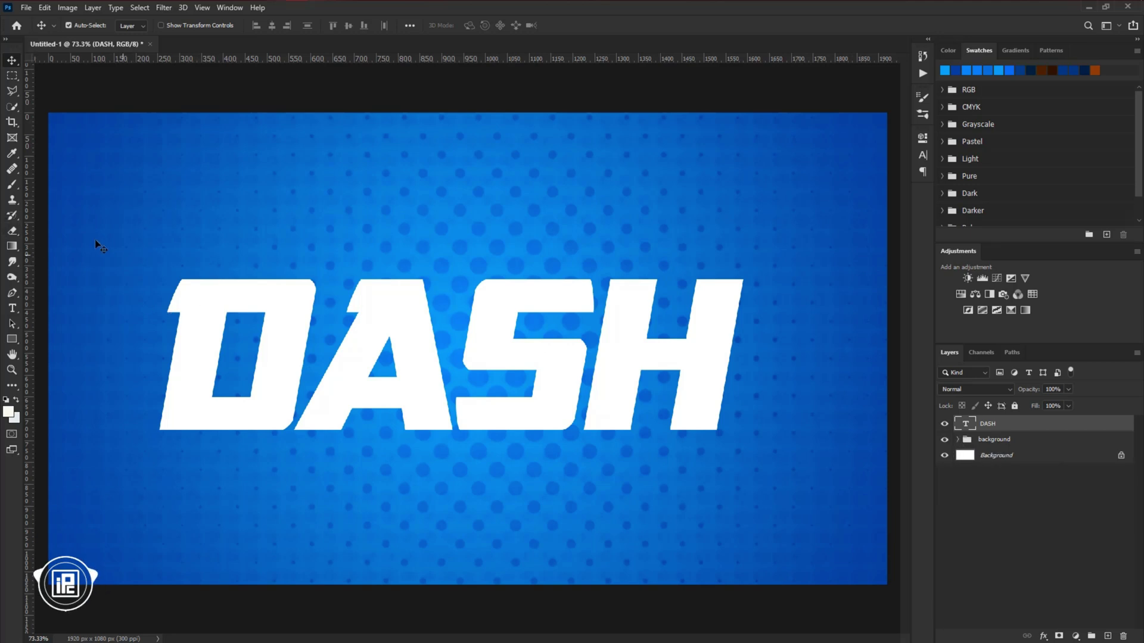
Activate the Polygonal Lasso and place a horizontal guide along the underside of the D's upper-left serif
drag(11, 90, 67, 107)
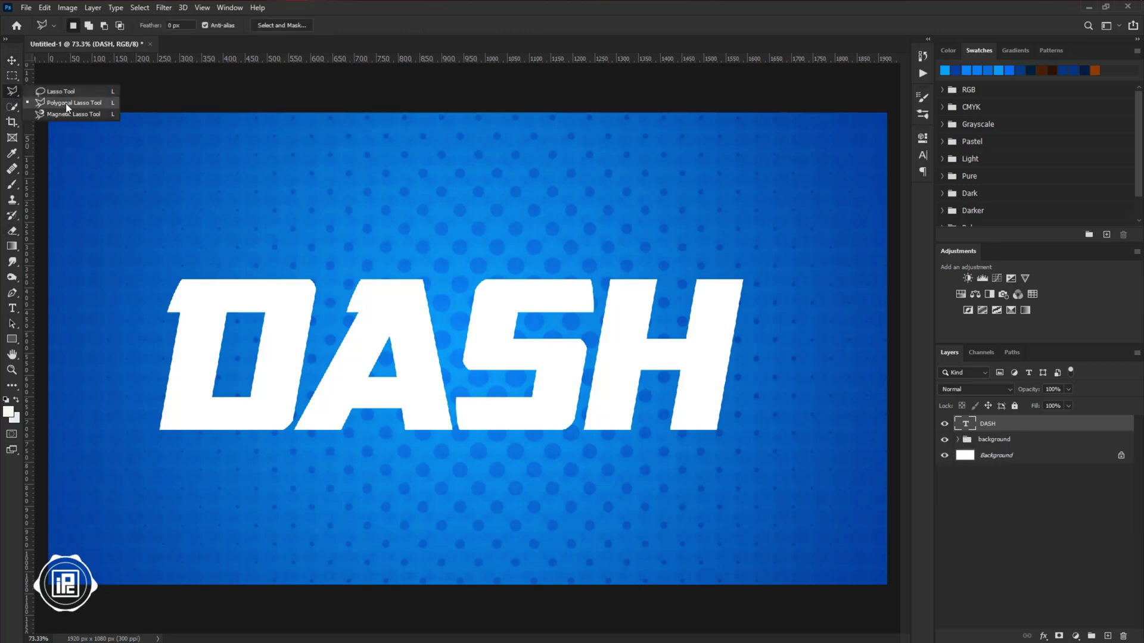
click(67, 108)
scroll(312, 354, up, 10)
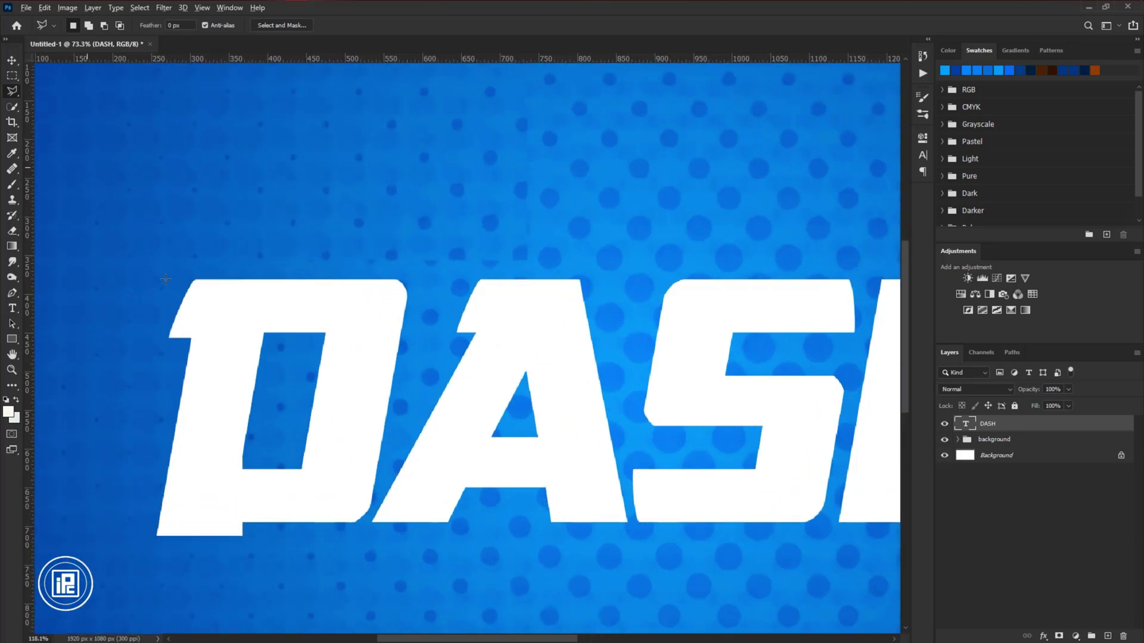
scroll(230, 366, down, 4)
scroll(286, 286, right, 2)
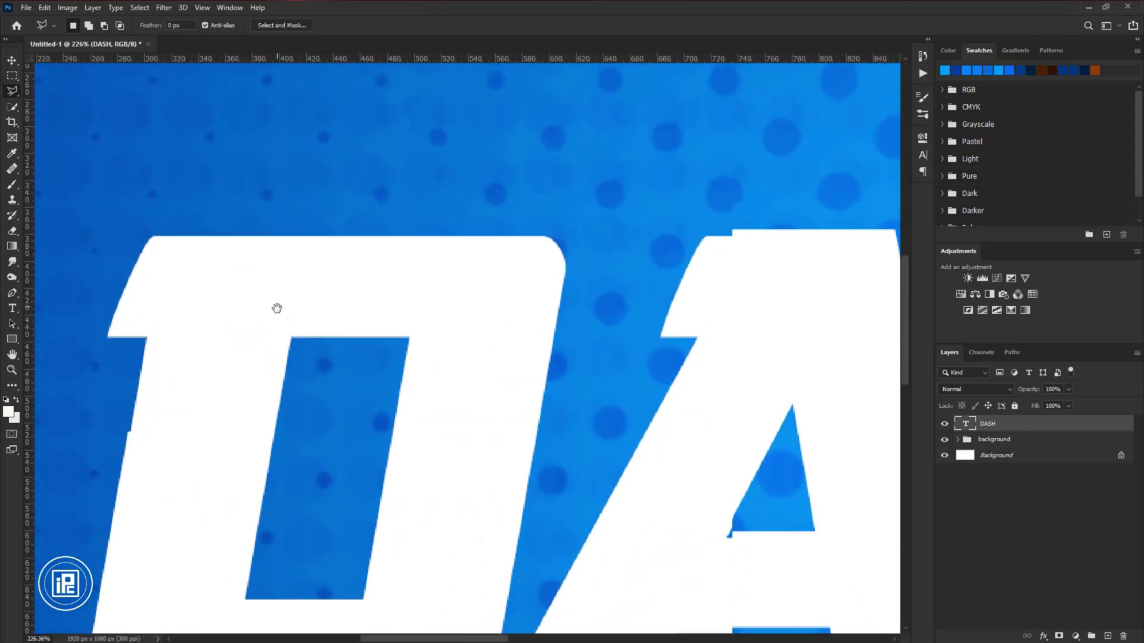
drag(334, 58, 252, 339)
Select triangular areas over the upper-left serifs of the D and the A, with their bases along the guide
click(145, 219)
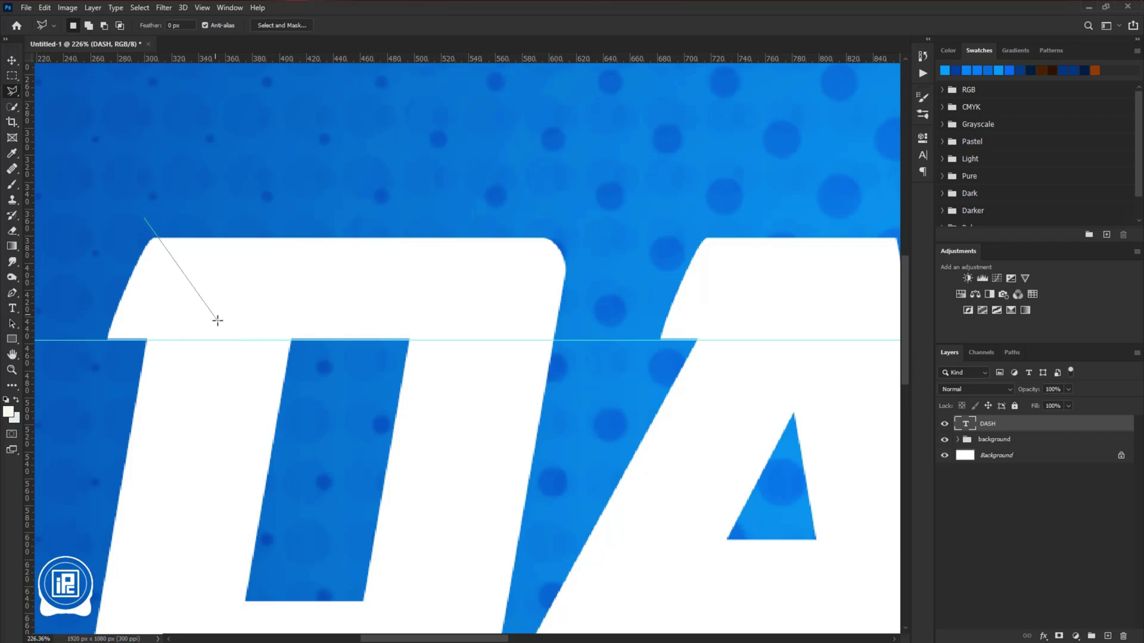
click(236, 340)
click(78, 341)
click(144, 220)
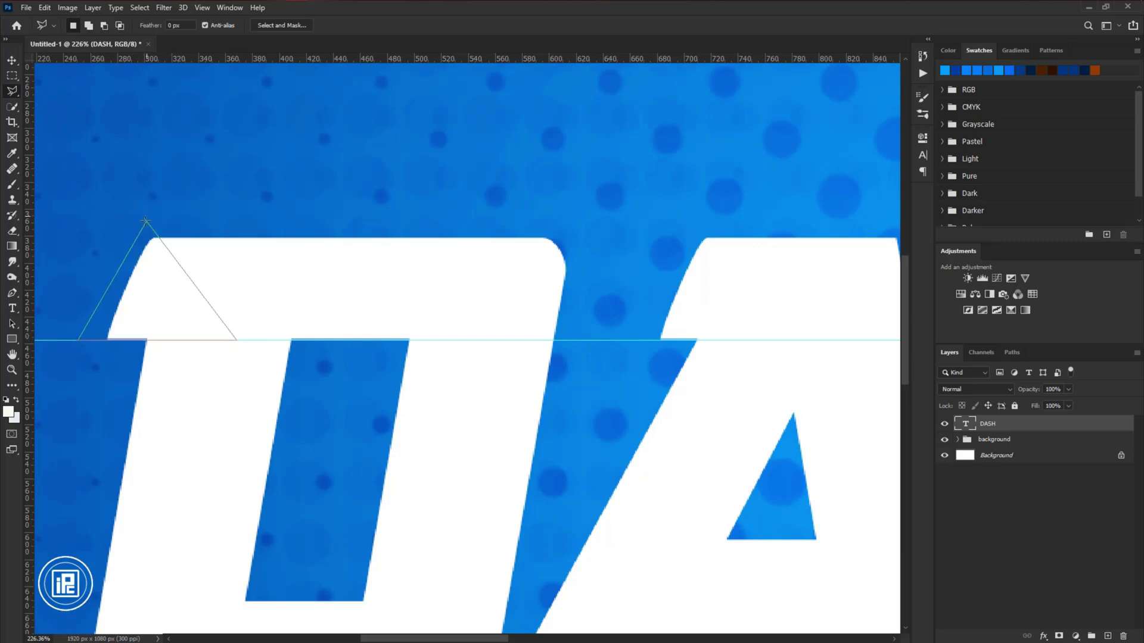
click(793, 340)
click(637, 340)
click(687, 214)
key(ctrl+0)
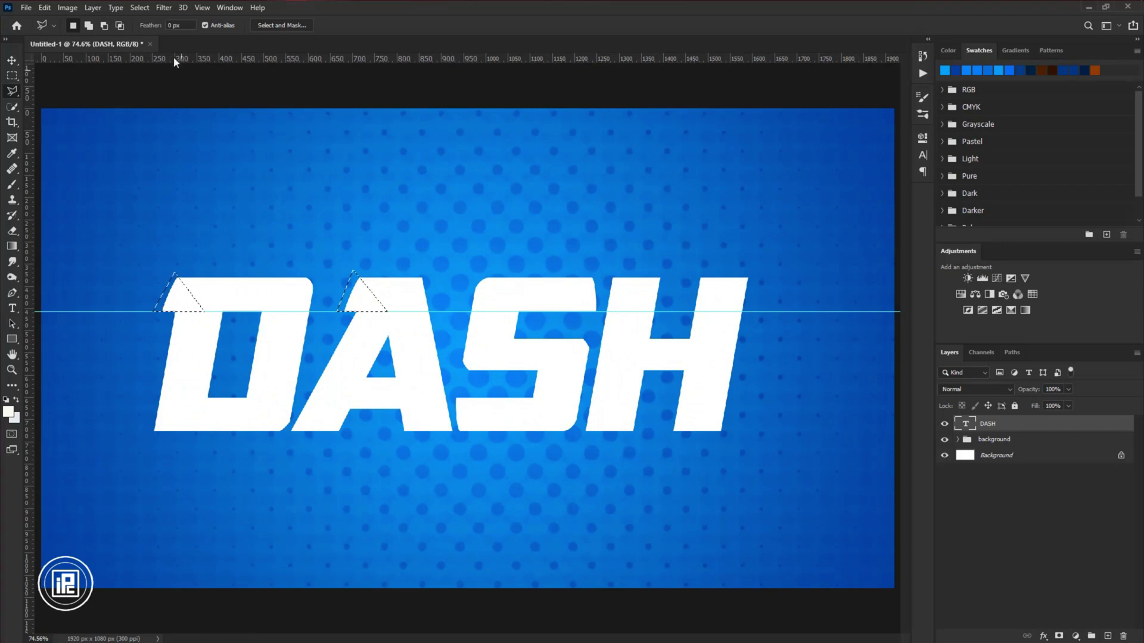
Invert the selection, mask the DASH layer to cut off the selected serif corners, and hide the guide
click(142, 9)
click(150, 54)
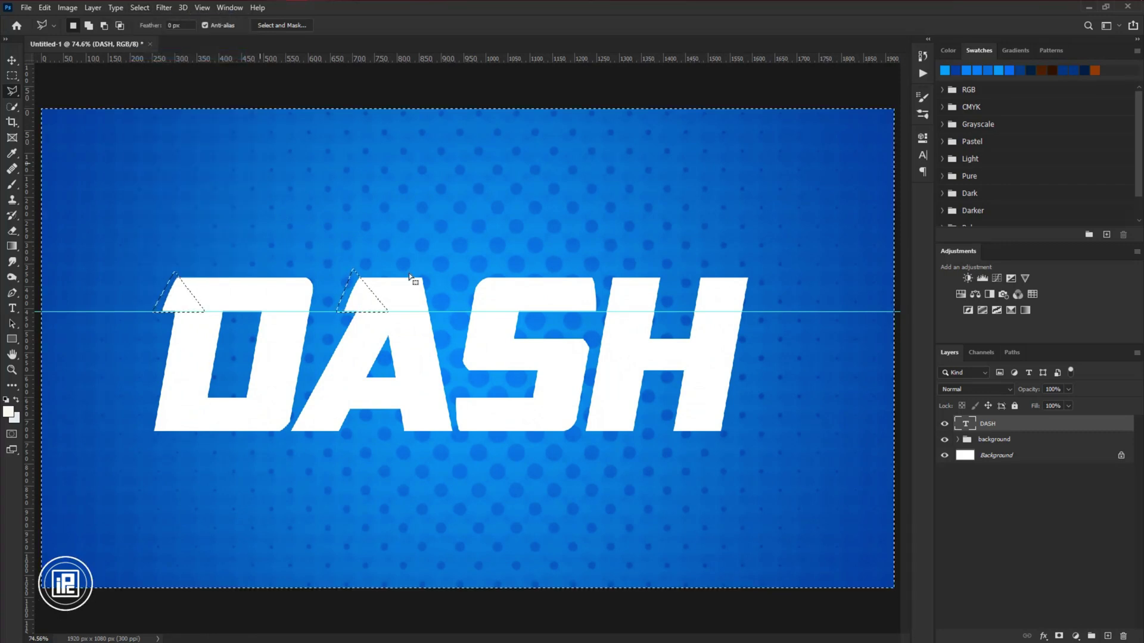
click(1058, 635)
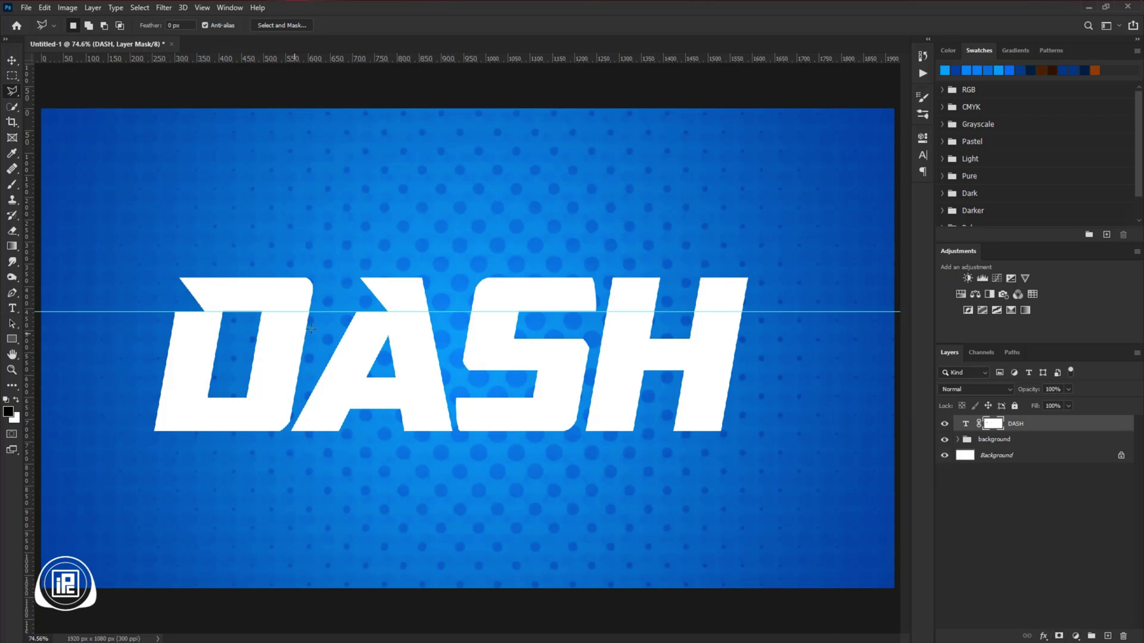
key(v)
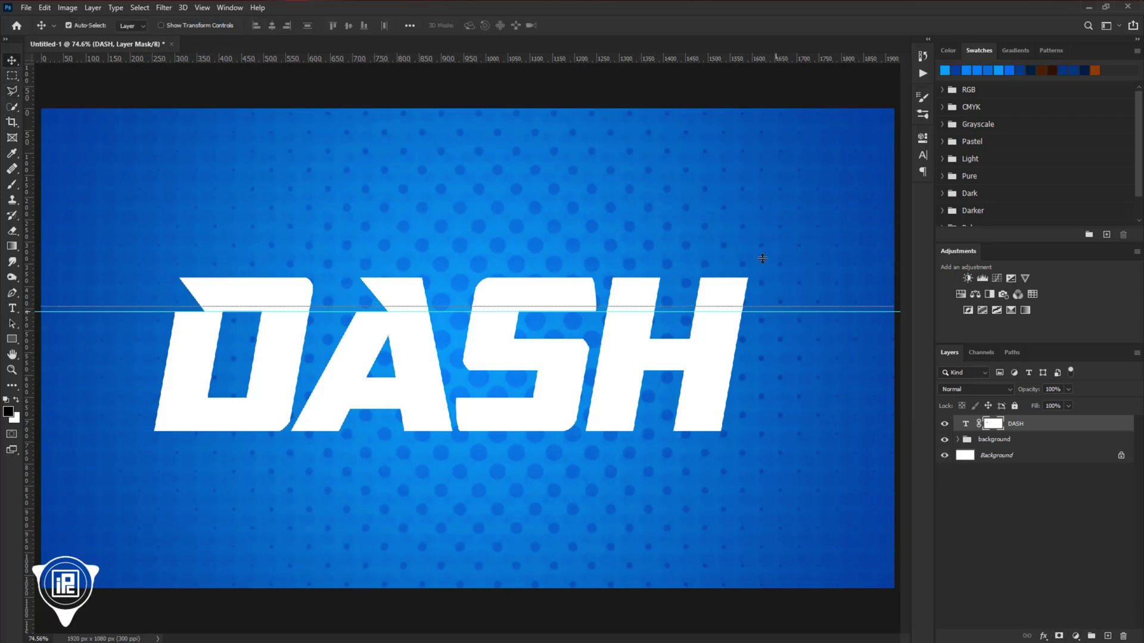
key(ctrl+semicolon)
Convert the masked DASH layer to a smart object and duplicate it
right_click(1053, 425)
click(950, 251)
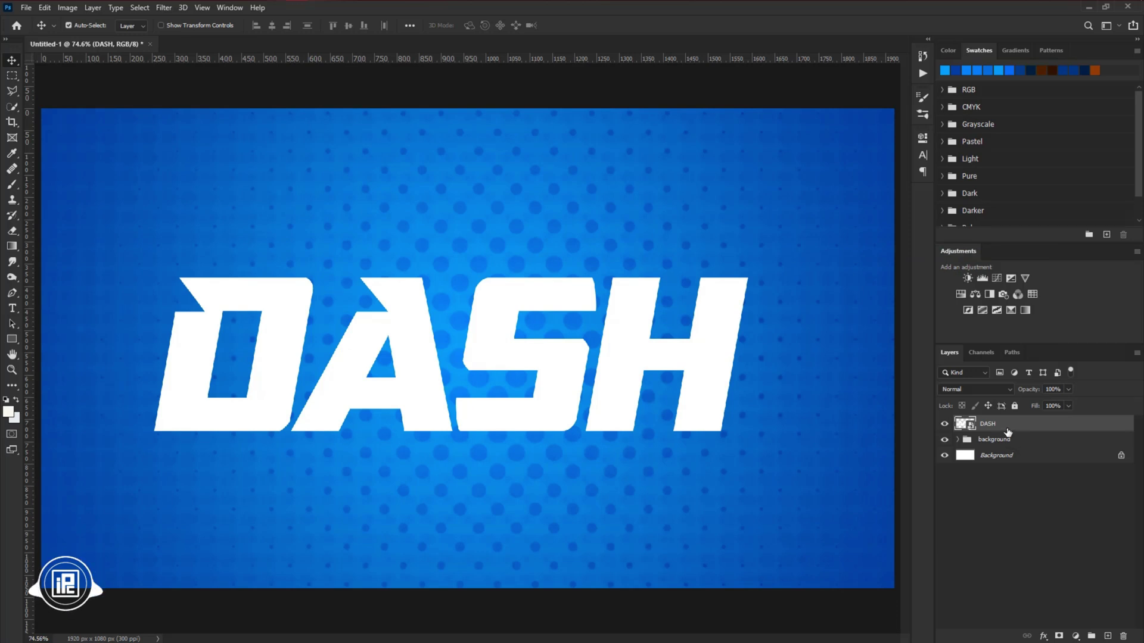
key(ctrl+j)
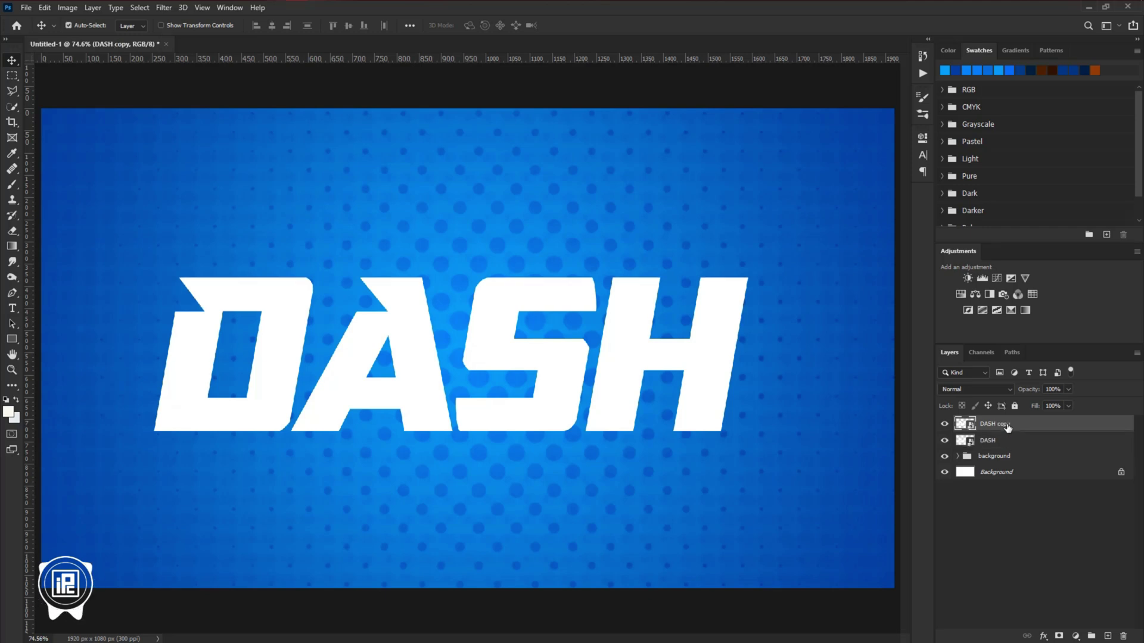
Add a linear yellow-to-orange Gradient Overlay to the DASH copy layer at -90° and 60% scale
double_click(1061, 430)
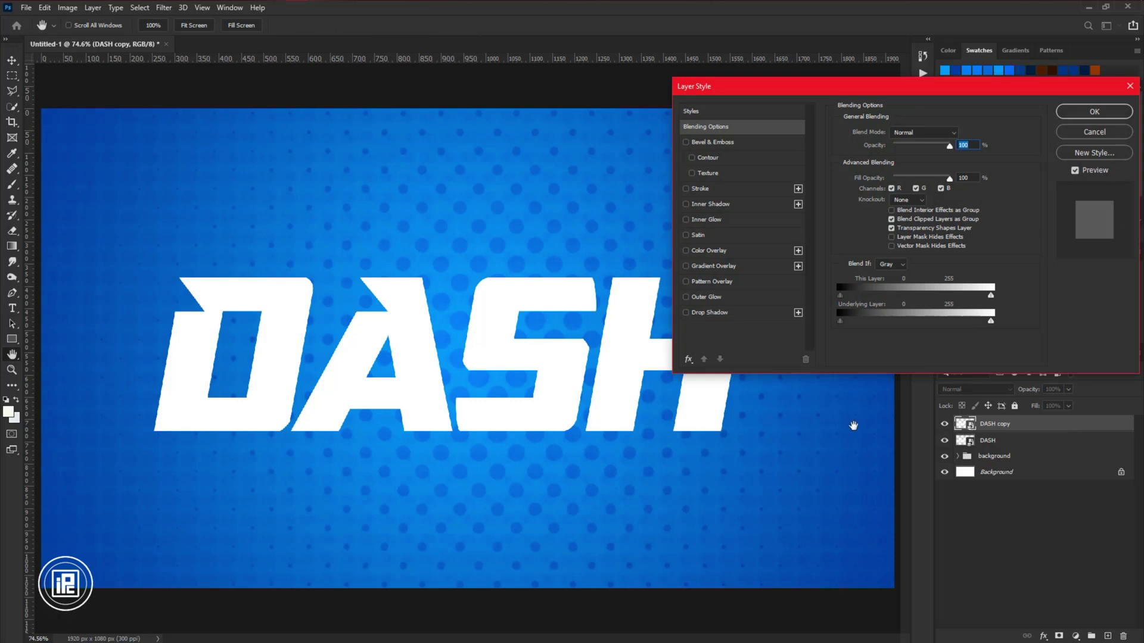
click(721, 267)
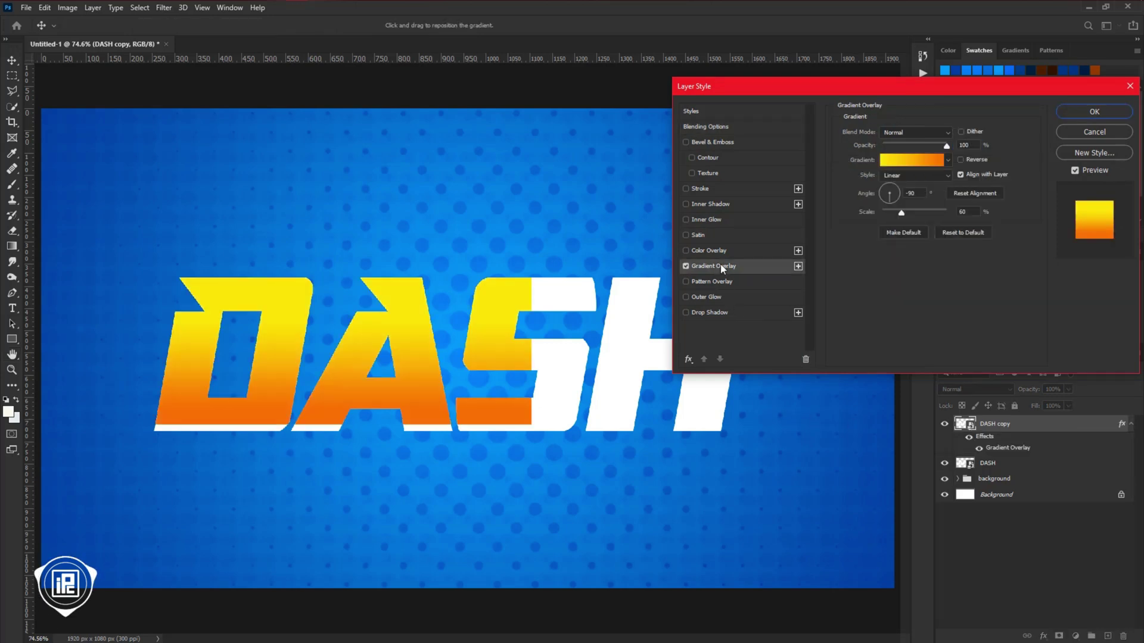
click(912, 160)
click(1058, 204)
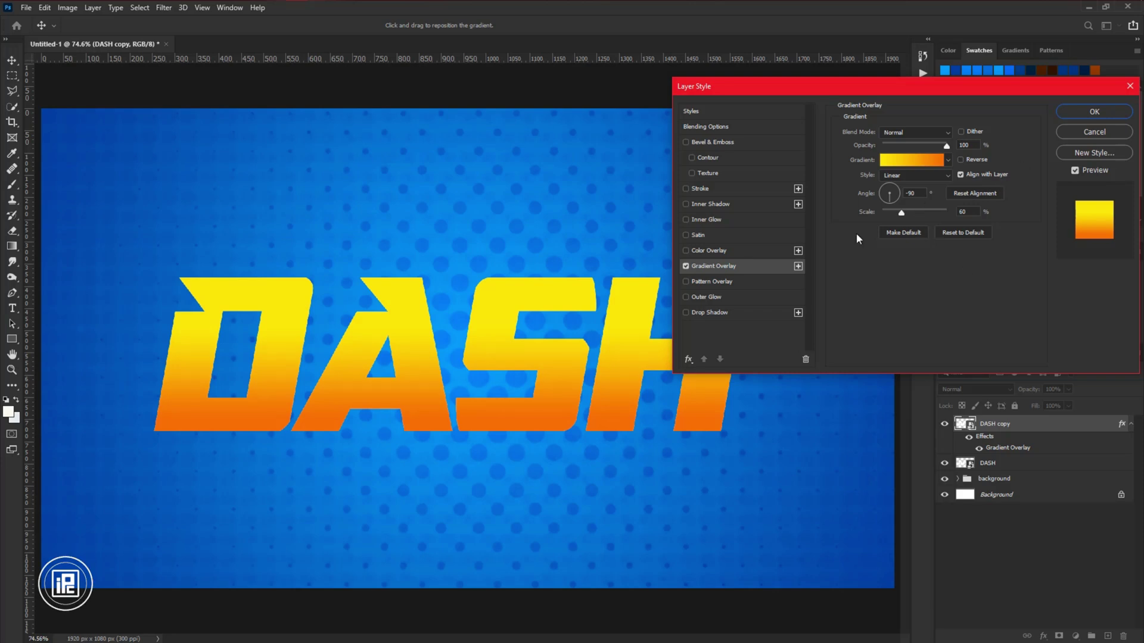
Add a 10 px outside Stroke to the DASH copy layer in orange, ff5a00
click(700, 188)
click(867, 218)
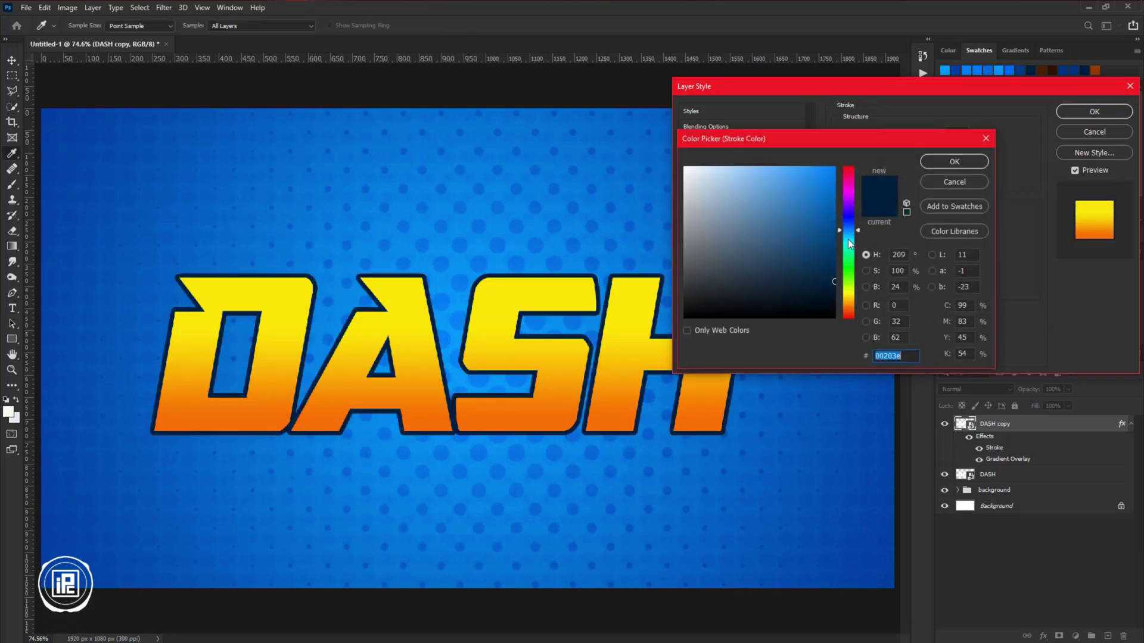
text(ffffff)
click(834, 168)
drag(849, 318, 850, 314)
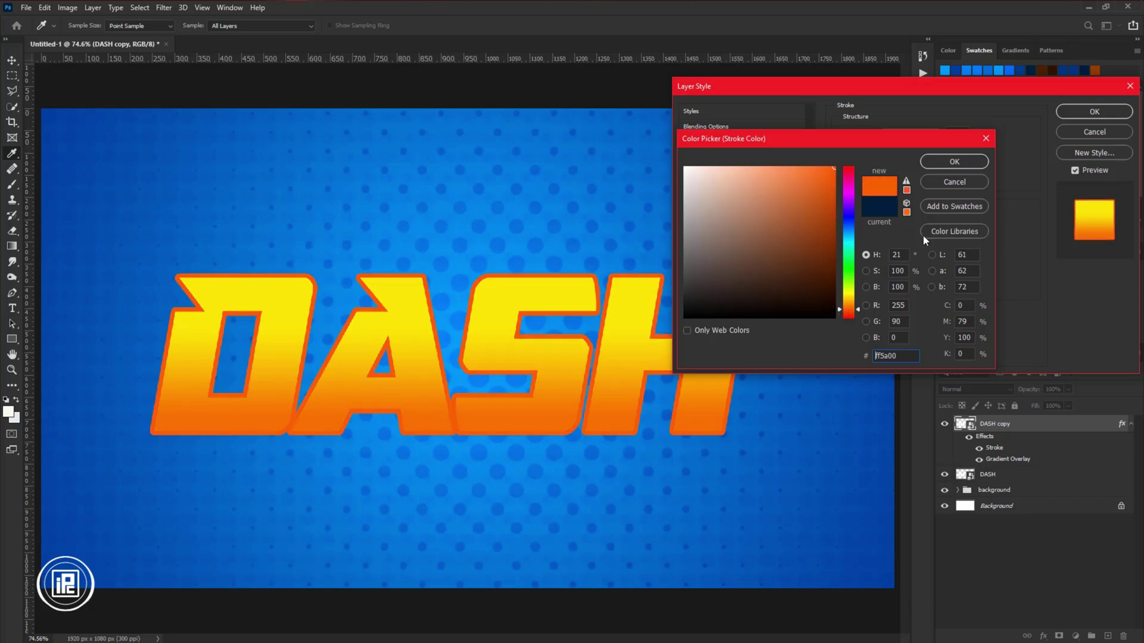
click(950, 165)
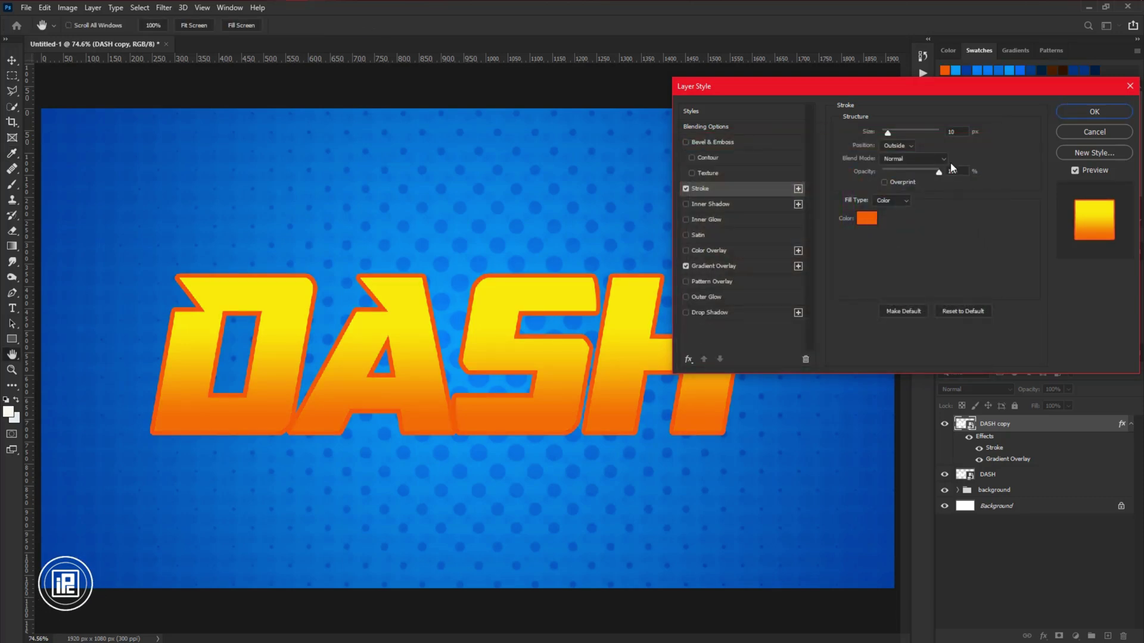
Add a Stroke Emboss bevel to the DASH copy layer with 74% depth, 32 px size, 16 px soften and 53% highlight opacity
click(712, 144)
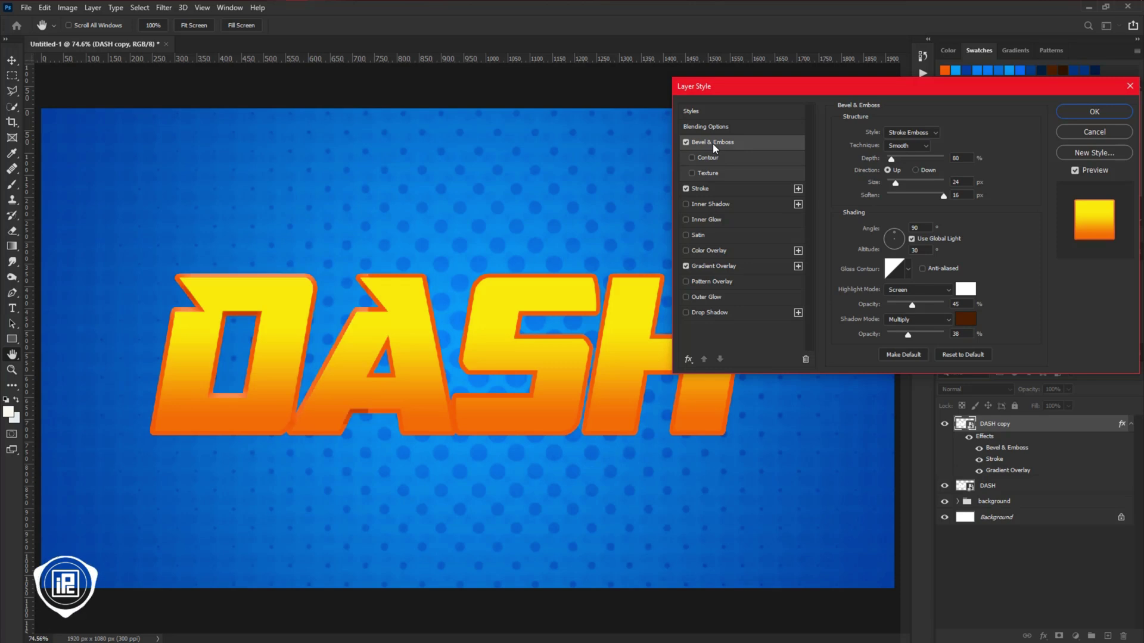
click(903, 136)
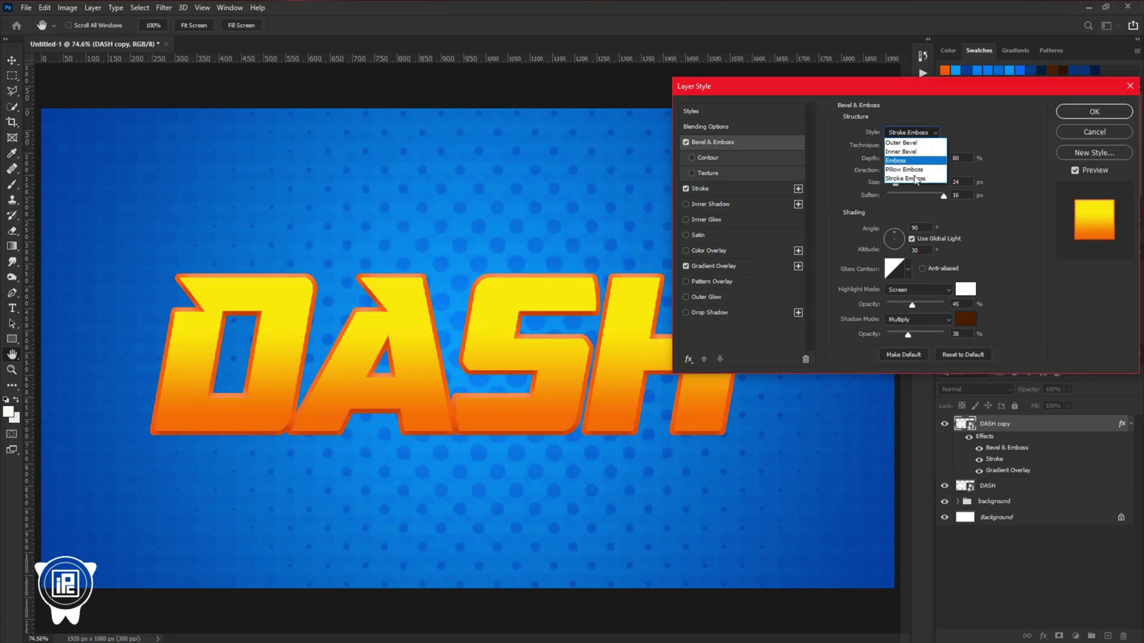
click(911, 179)
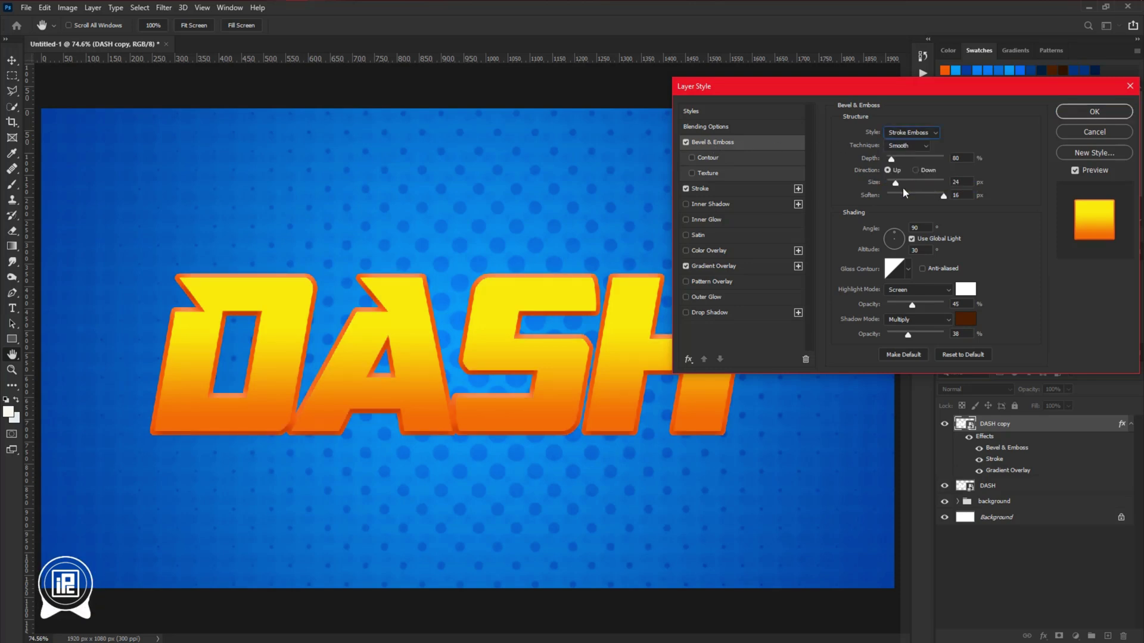
drag(903, 186, 945, 197)
drag(892, 160, 893, 162)
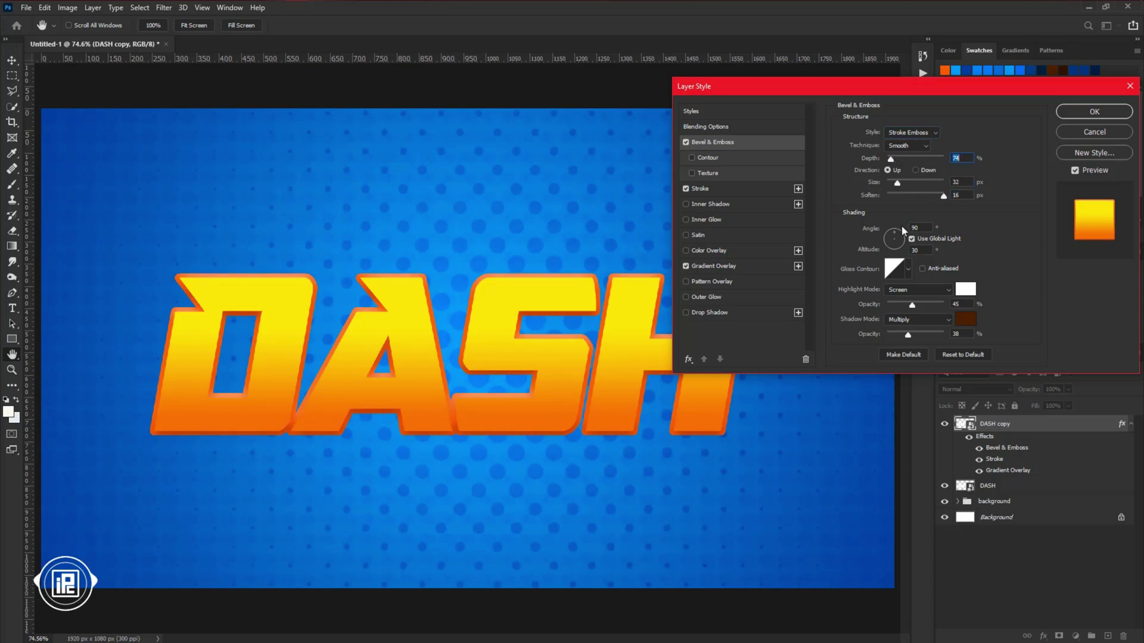
drag(912, 306, 917, 304)
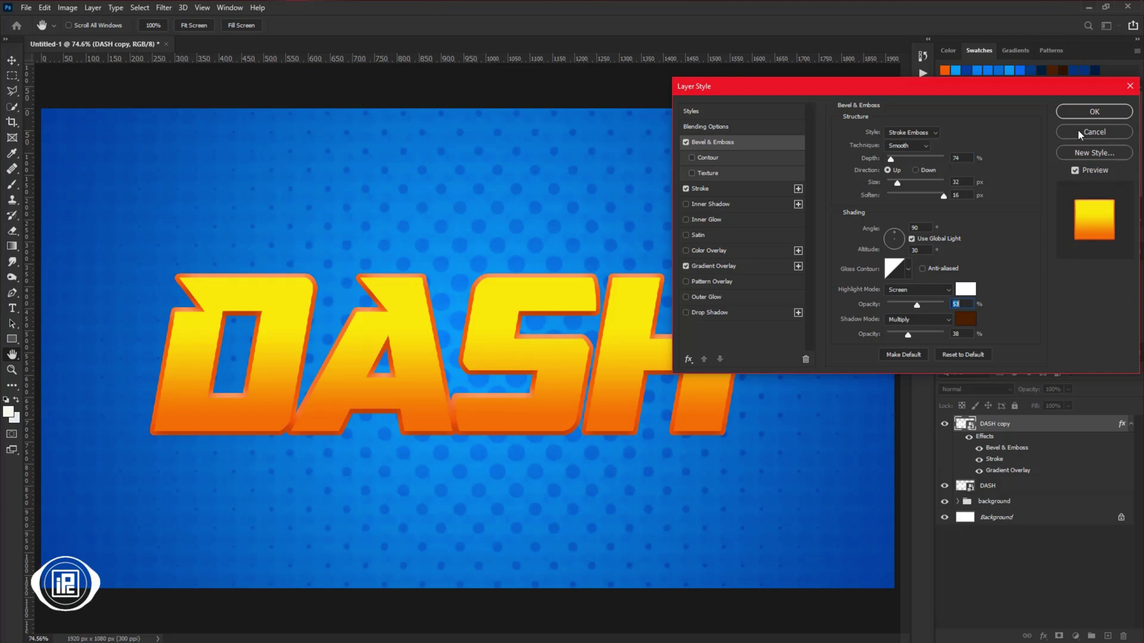
click(1080, 113)
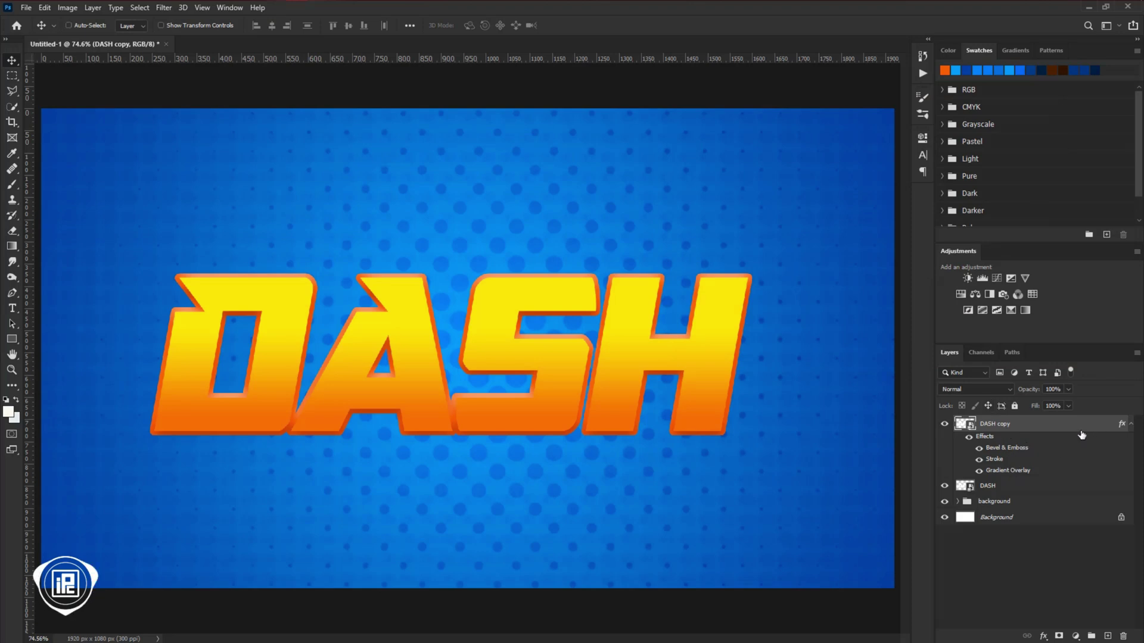
Duplicate the DASH copy layer, remove all effects from the duplicate and set its fill to 0%
key(ctrl+j)
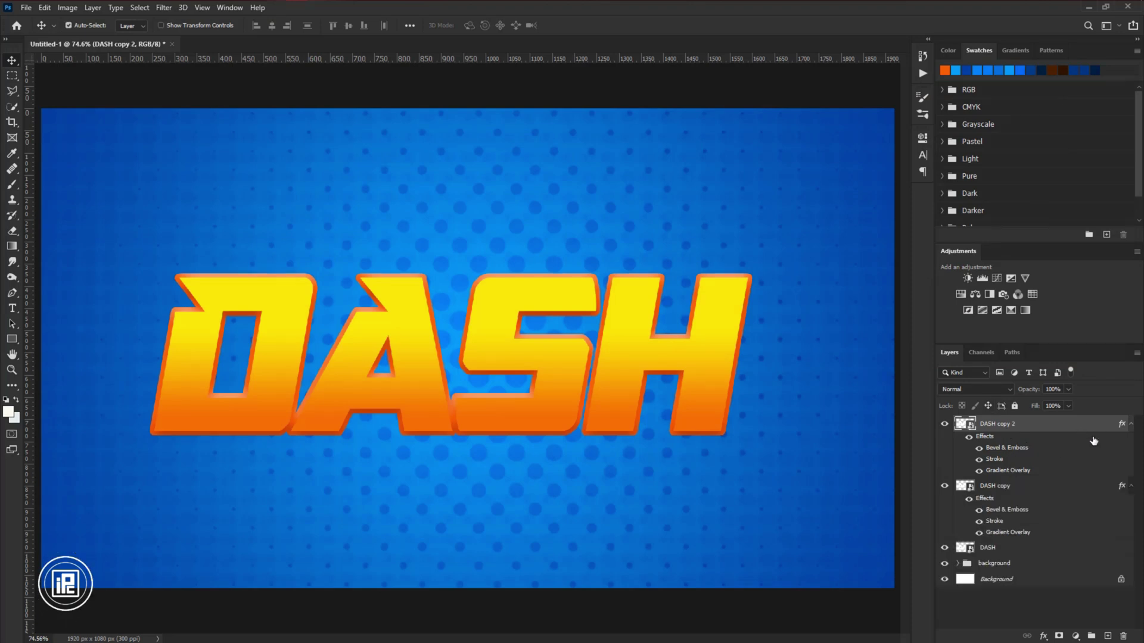
mouse_move(1011, 444)
mouse_down()
mouse_move(1091, 540)
mouse_move(1123, 636)
mouse_up()
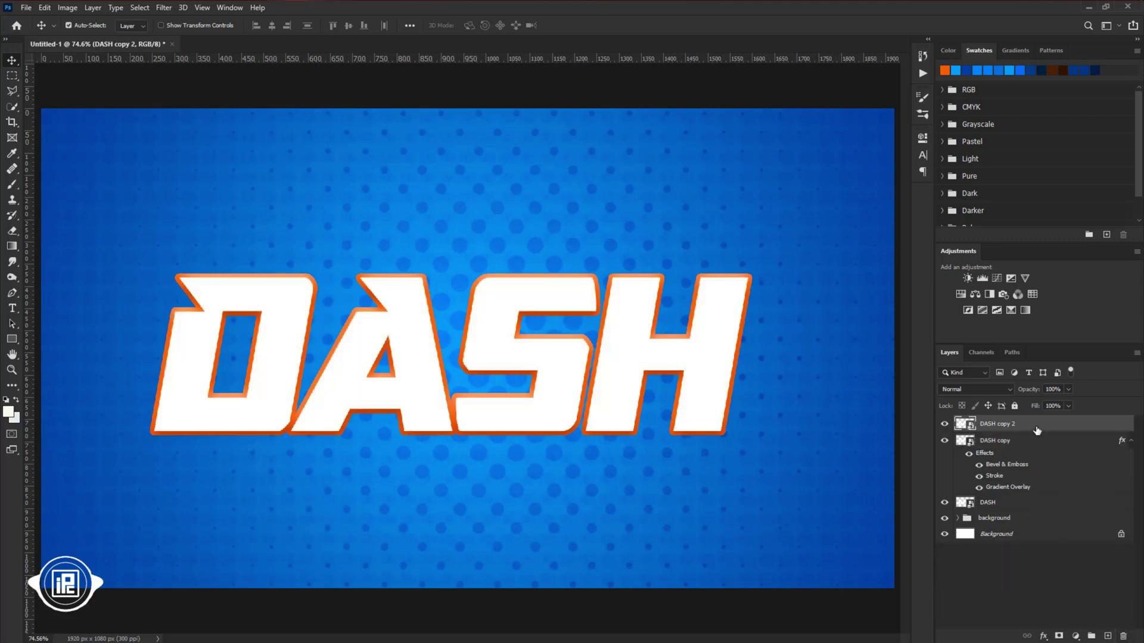
drag(1037, 411, 723, 399)
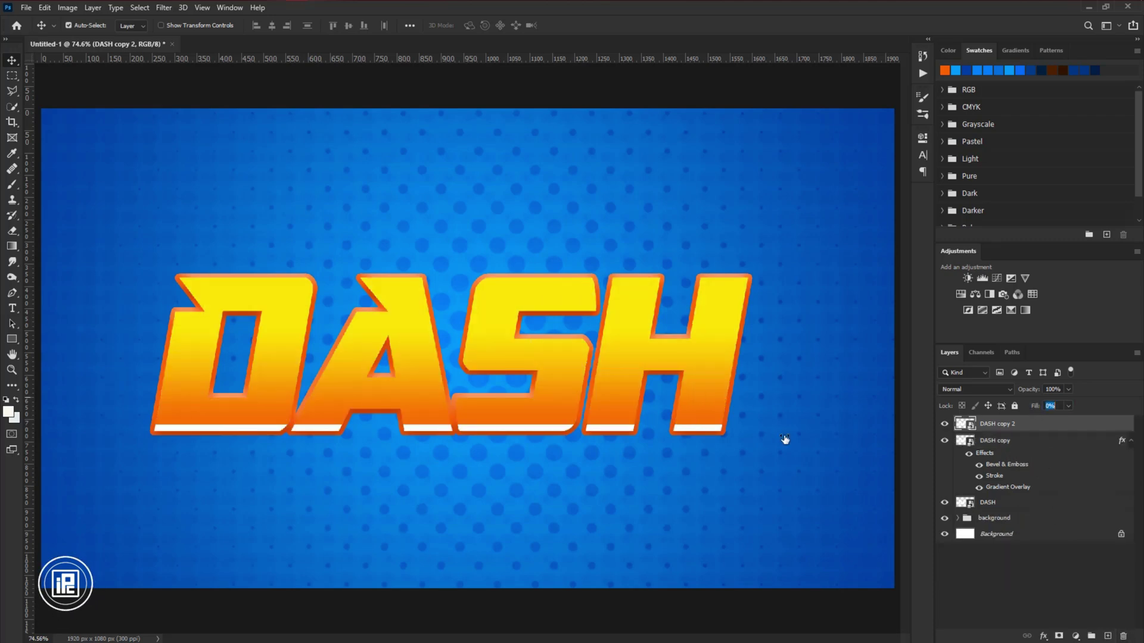
Add an Inner Bevel to DASH copy 2 with 1000% depth, 32 px size, 61% highlight opacity and 0% shadow opacity
double_click(1048, 429)
drag(756, 90, 761, 82)
click(712, 133)
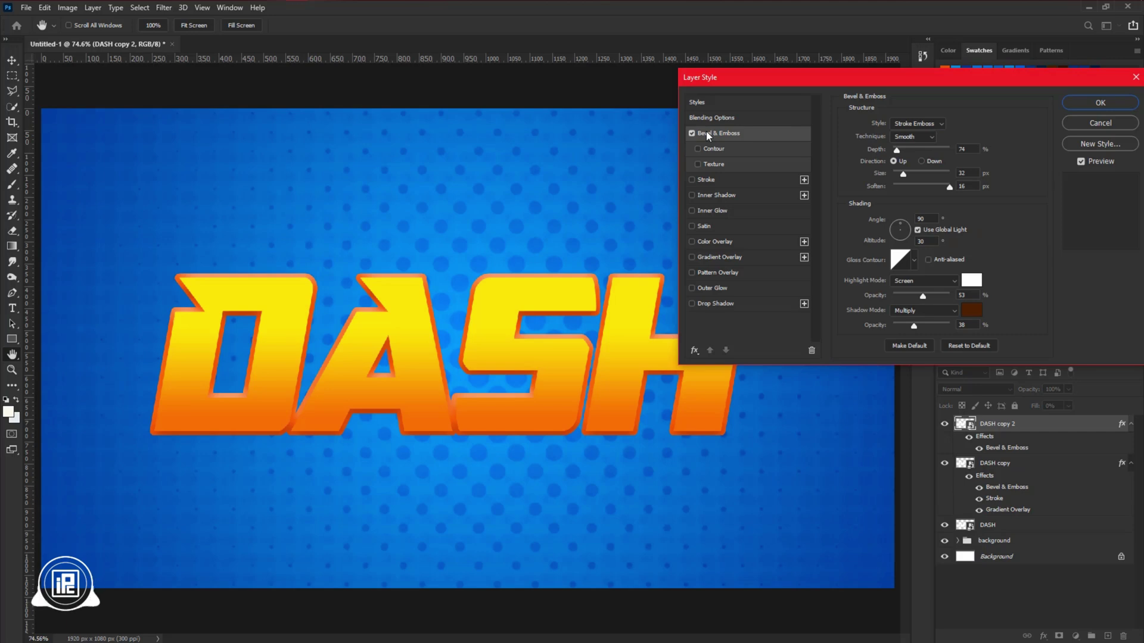
click(915, 123)
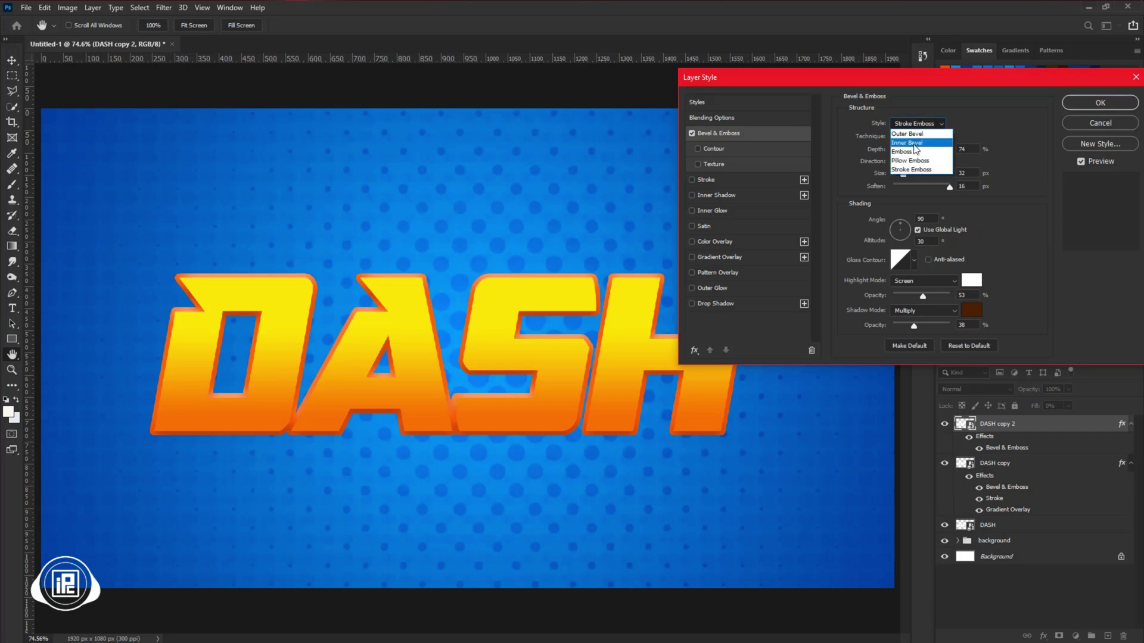
click(913, 144)
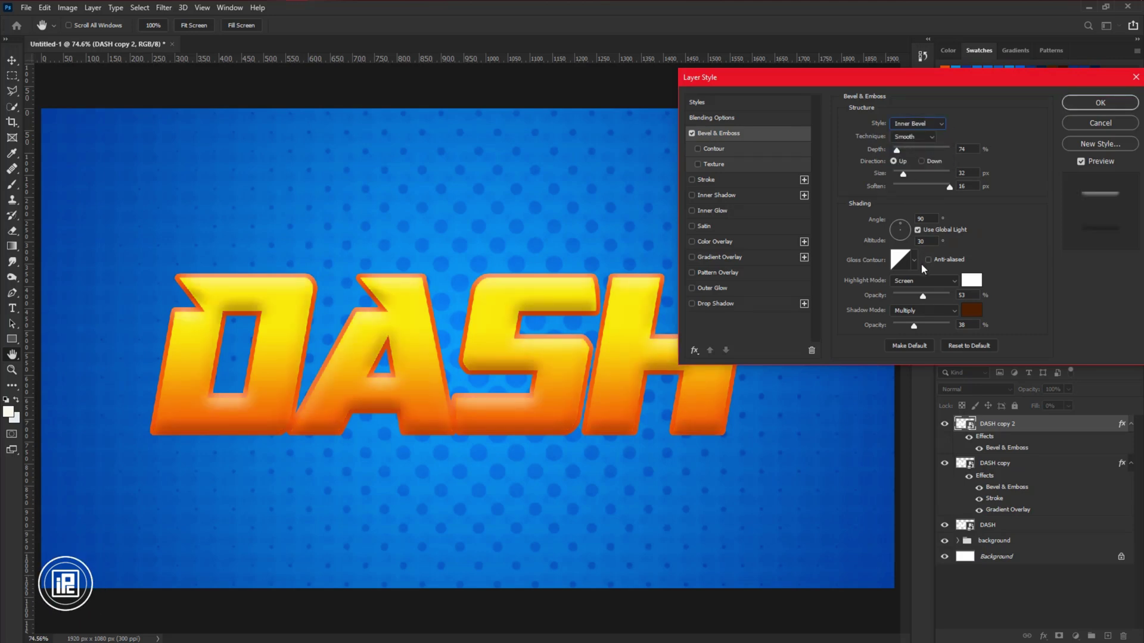
drag(918, 324, 875, 329)
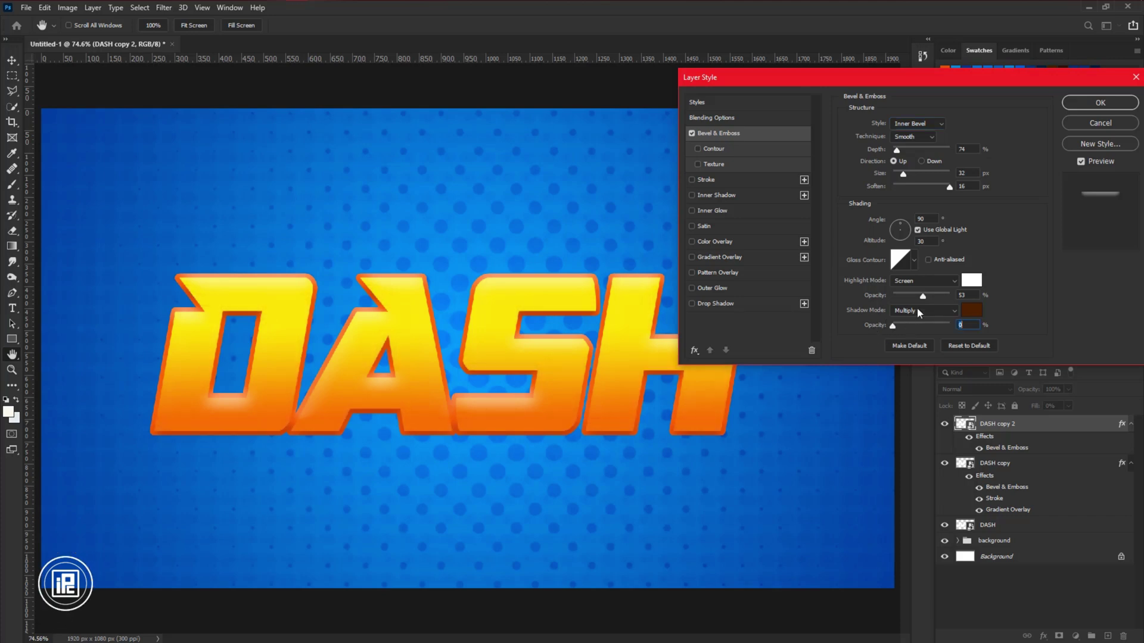
drag(922, 296, 928, 296)
drag(897, 149, 978, 149)
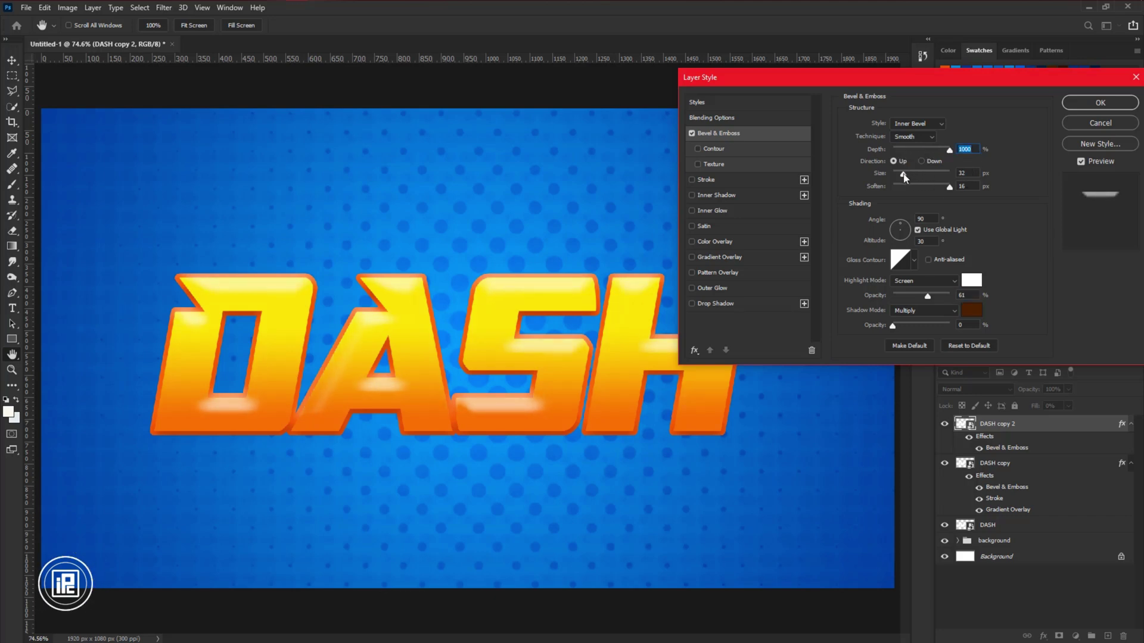
mouse_move(904, 178)
mouse_down()
mouse_move(928, 174)
mouse_move(903, 184)
mouse_up()
Add a Pattern Overlay to DASH copy 2 using the halftone dot pattern in Overlay blend mode at 90% scale
click(701, 274)
click(927, 165)
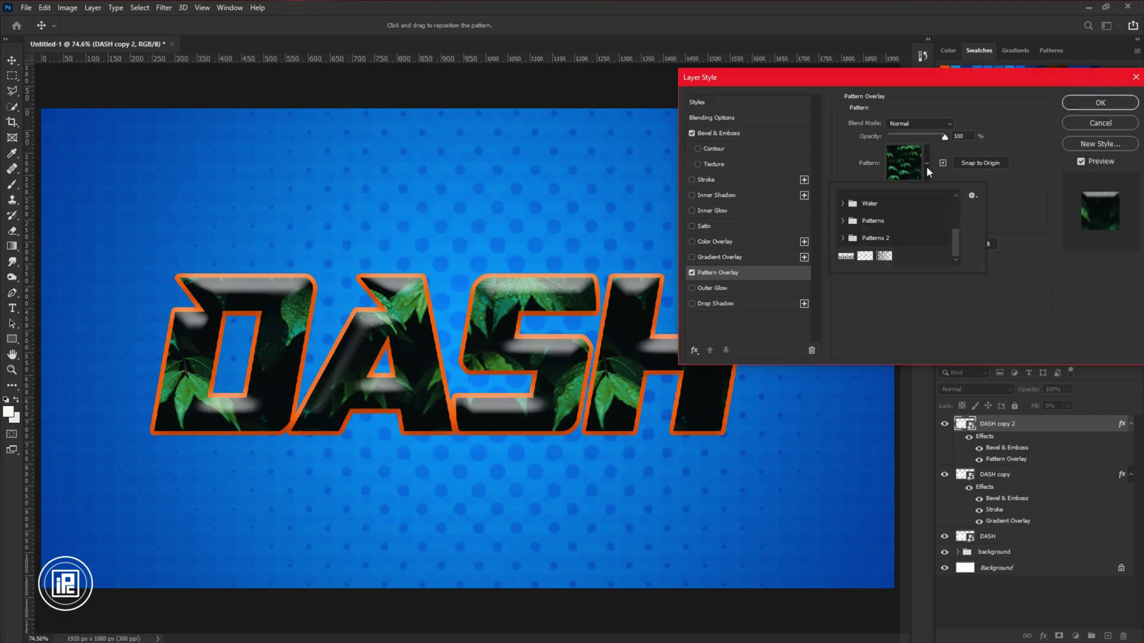
click(845, 256)
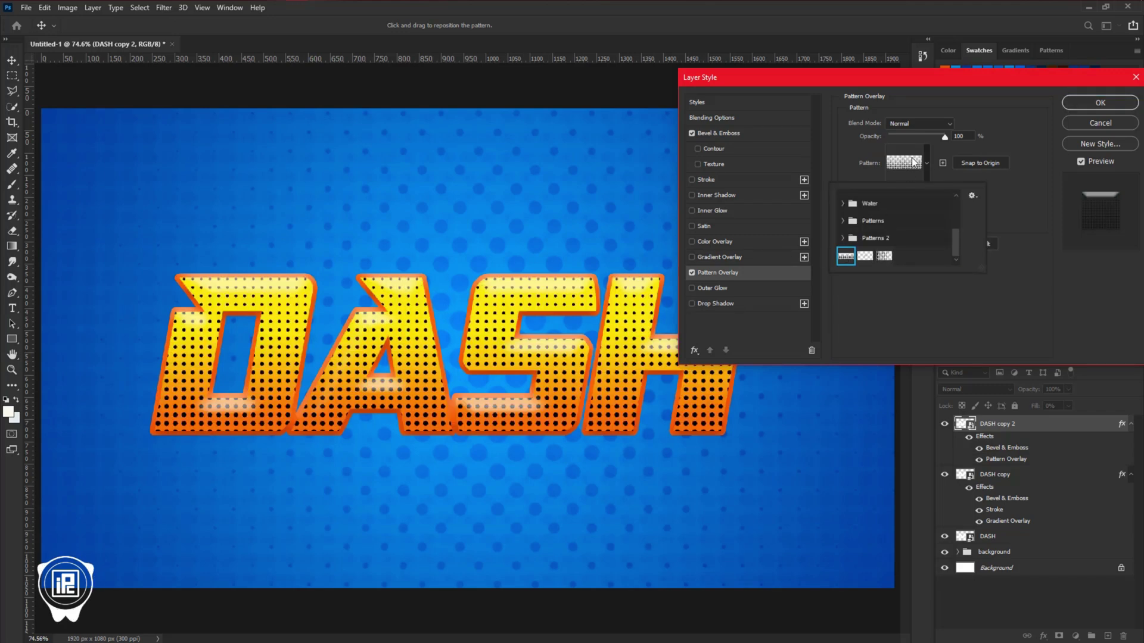
click(917, 121)
click(917, 121)
click(898, 268)
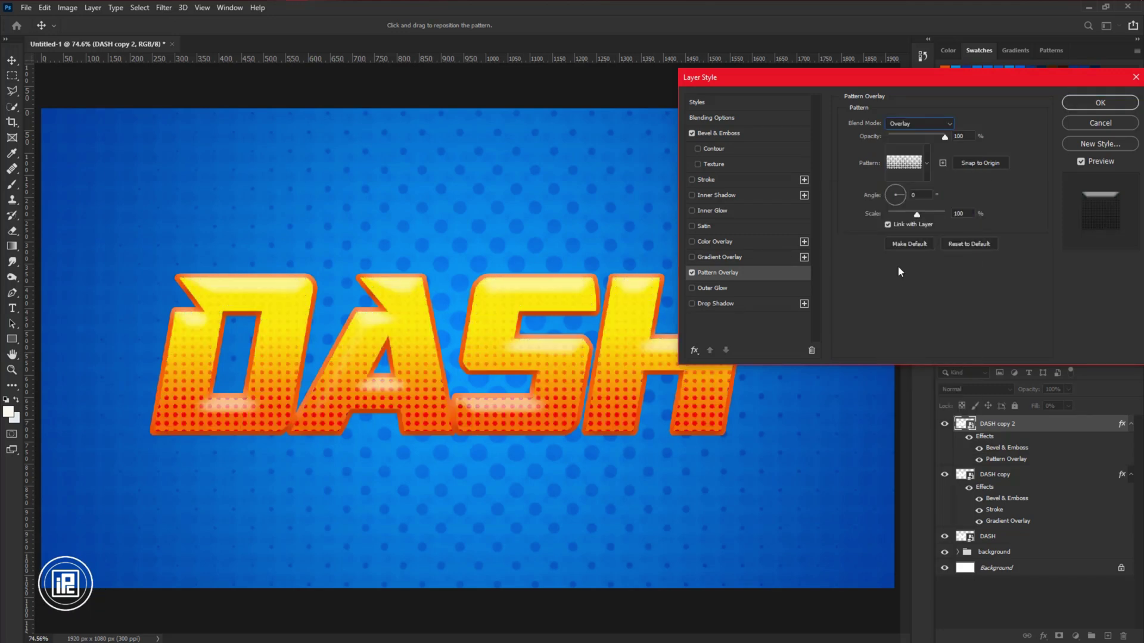
double_click(956, 213)
text(90)
Refine the DASH copy 2 bevel to 459% depth, 35 px size and 67% highlight opacity, with a faint orange-brown shadow
click(717, 132)
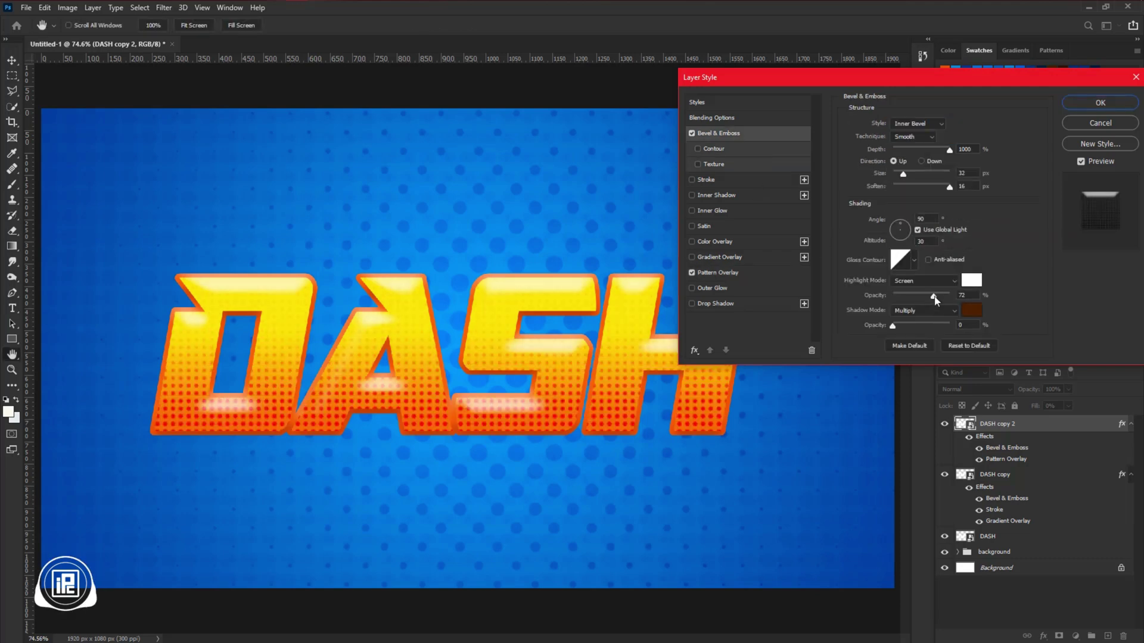
drag(957, 152, 905, 174)
drag(893, 326, 895, 325)
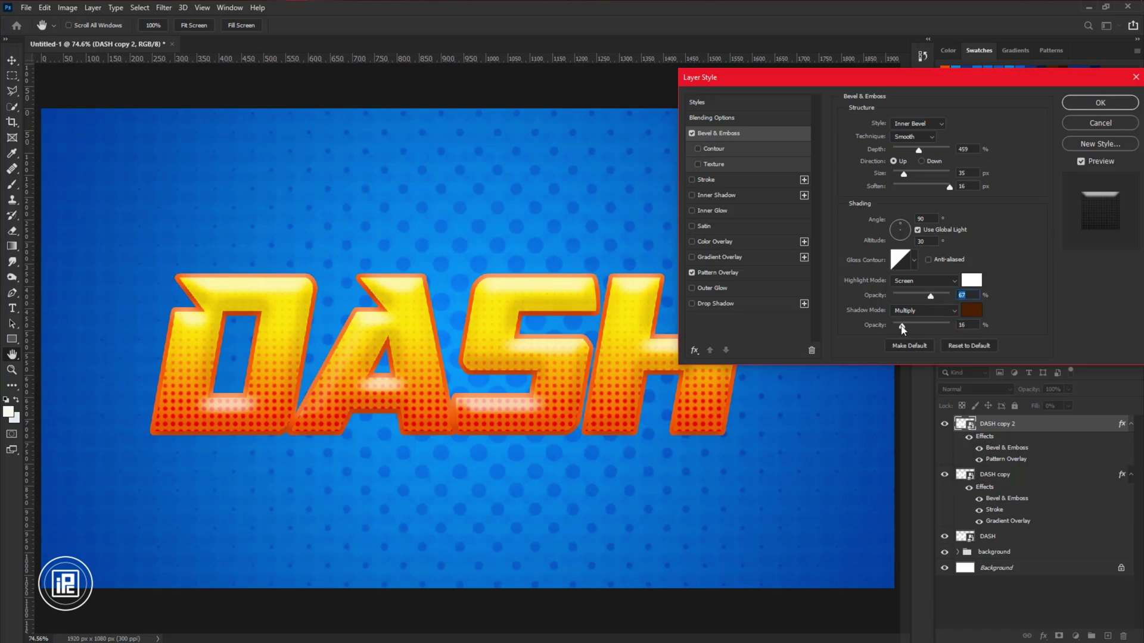
click(971, 310)
click(834, 236)
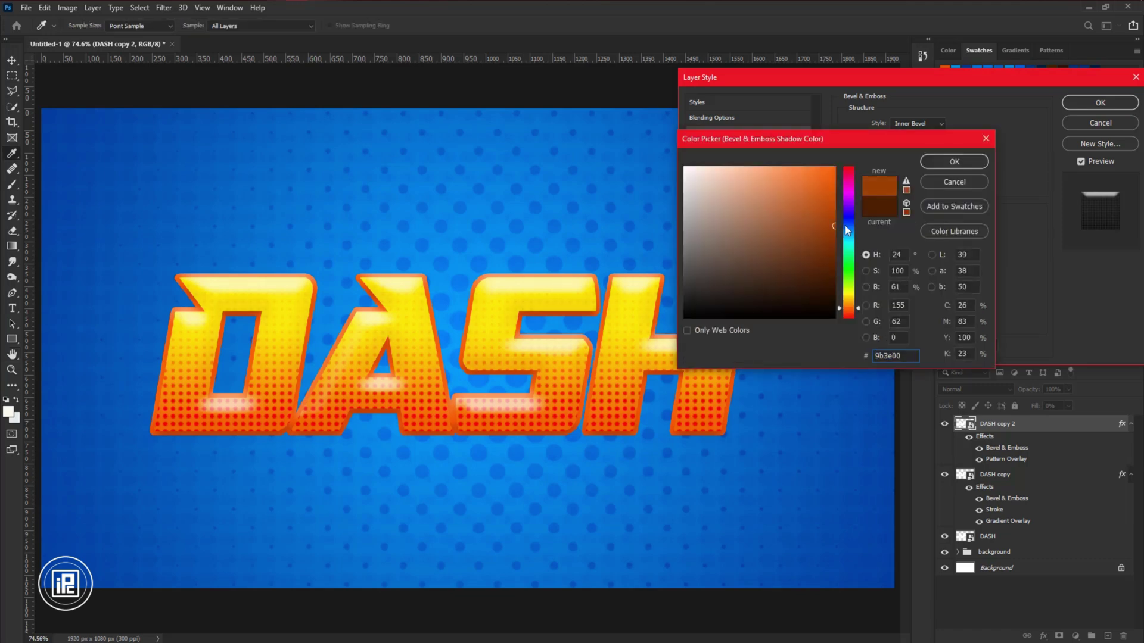
click(923, 162)
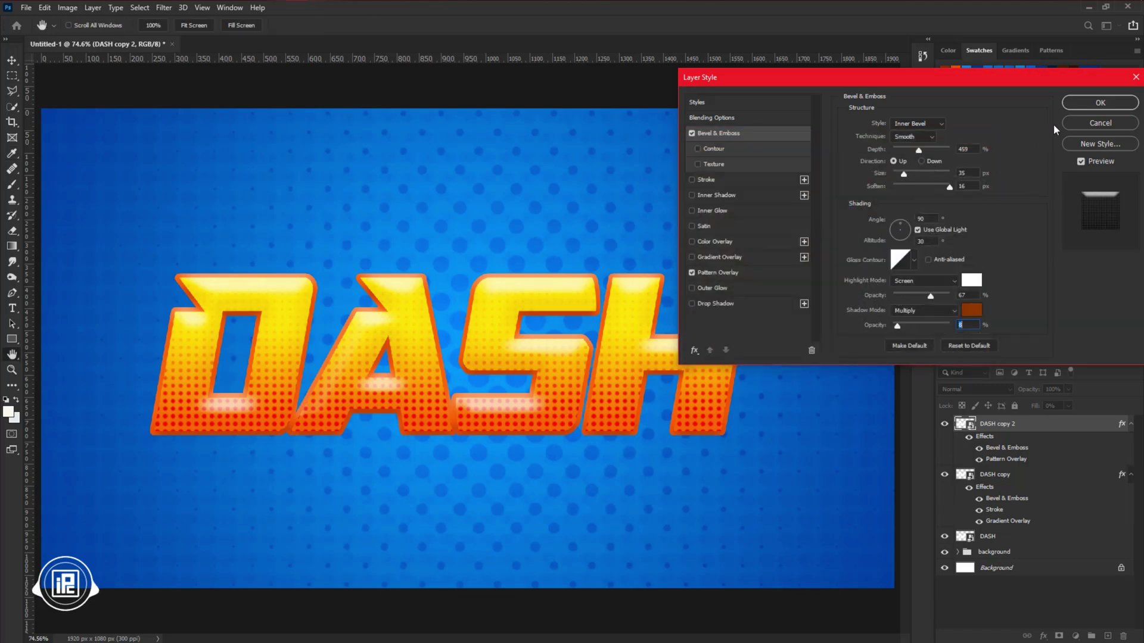
click(1088, 108)
Collapse the effects lists of both styled DASH copies and duplicate the plain DASH layer beneath them
scroll(436, 363, down, 1)
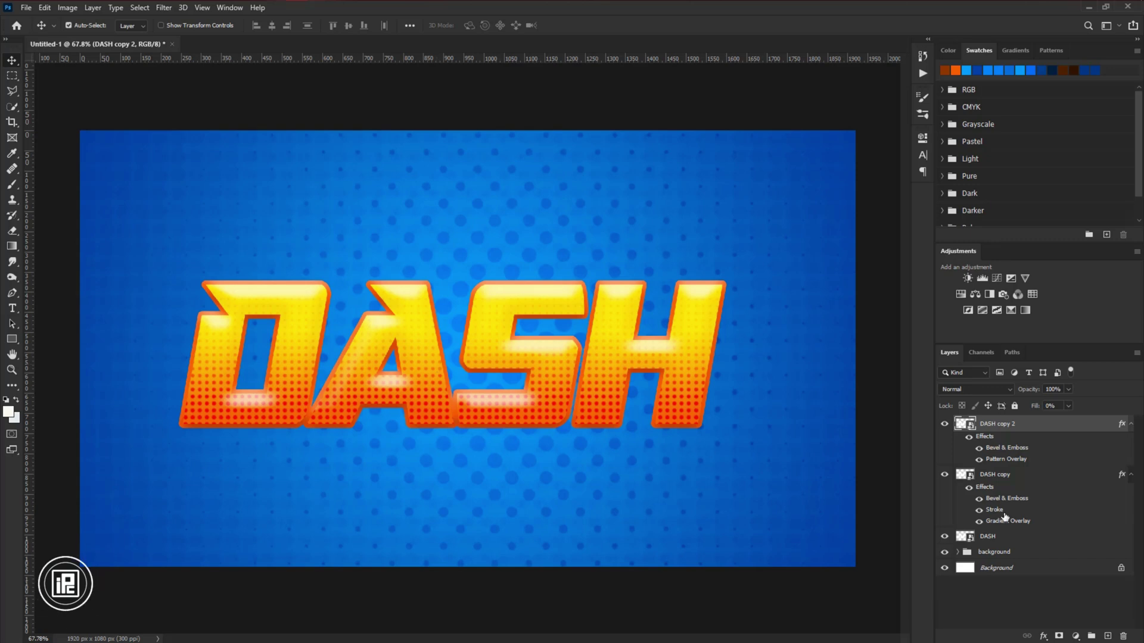
click(1130, 424)
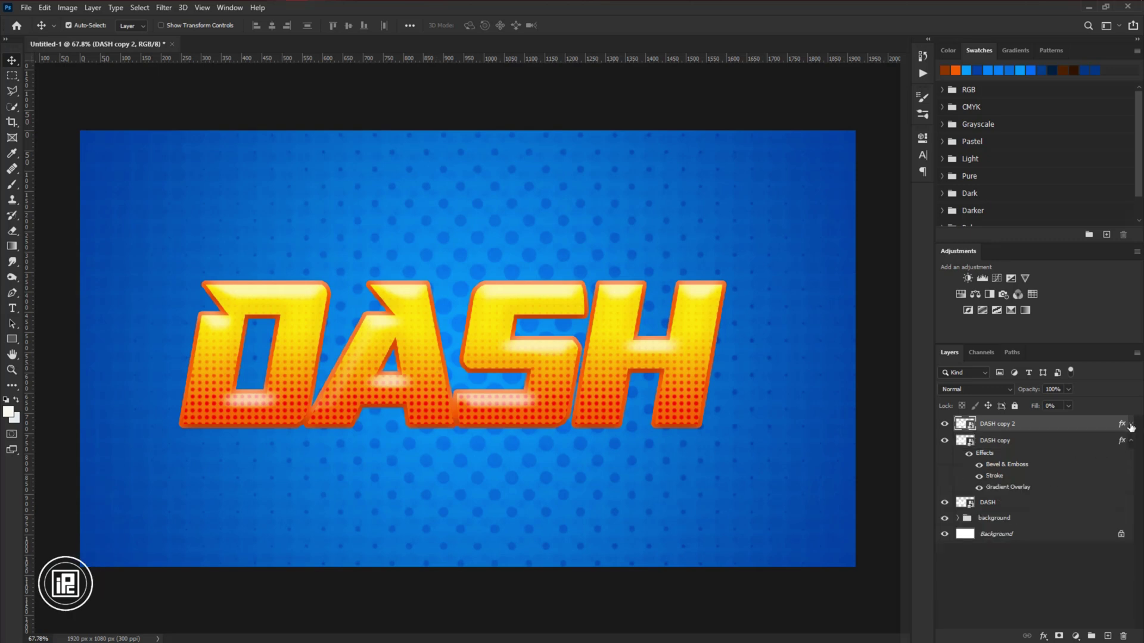
click(1130, 441)
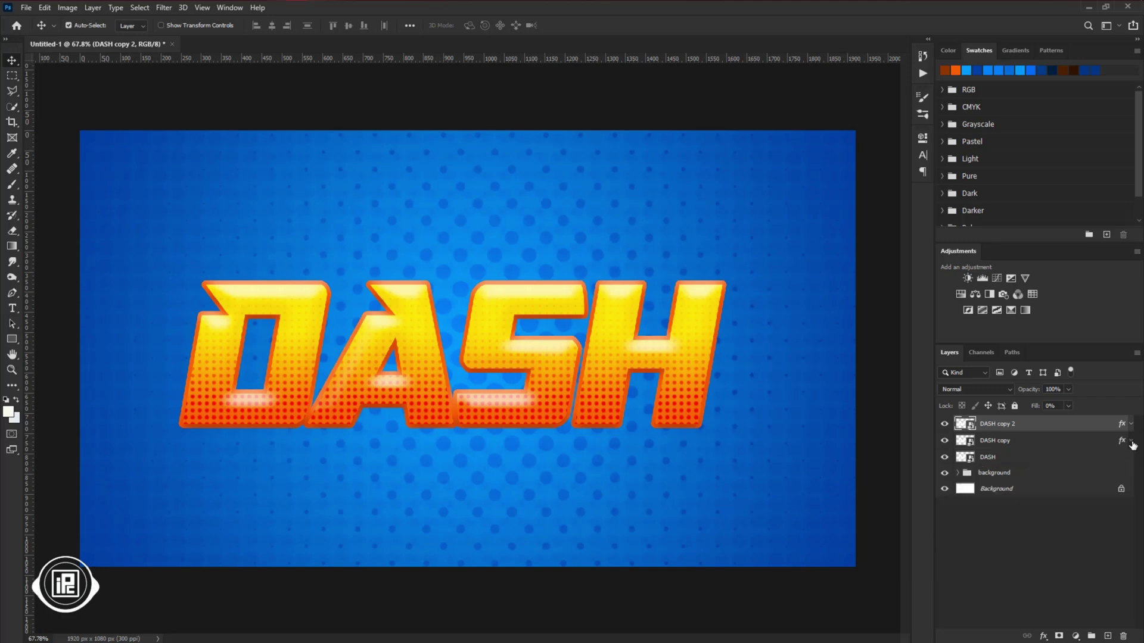
click(998, 459)
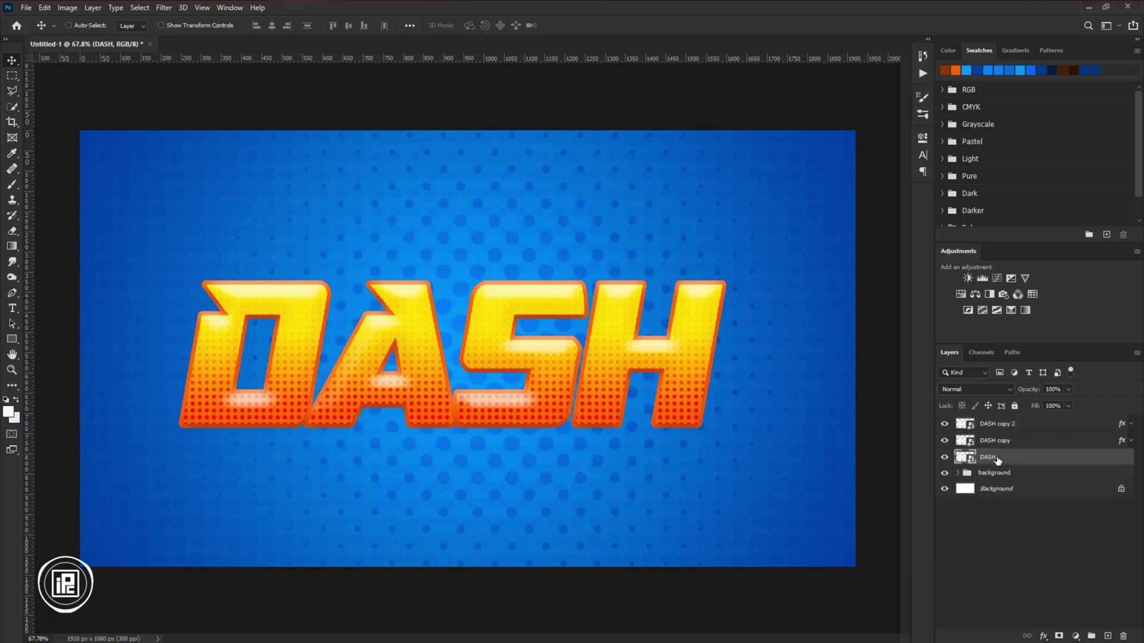
key(ctrl+j)
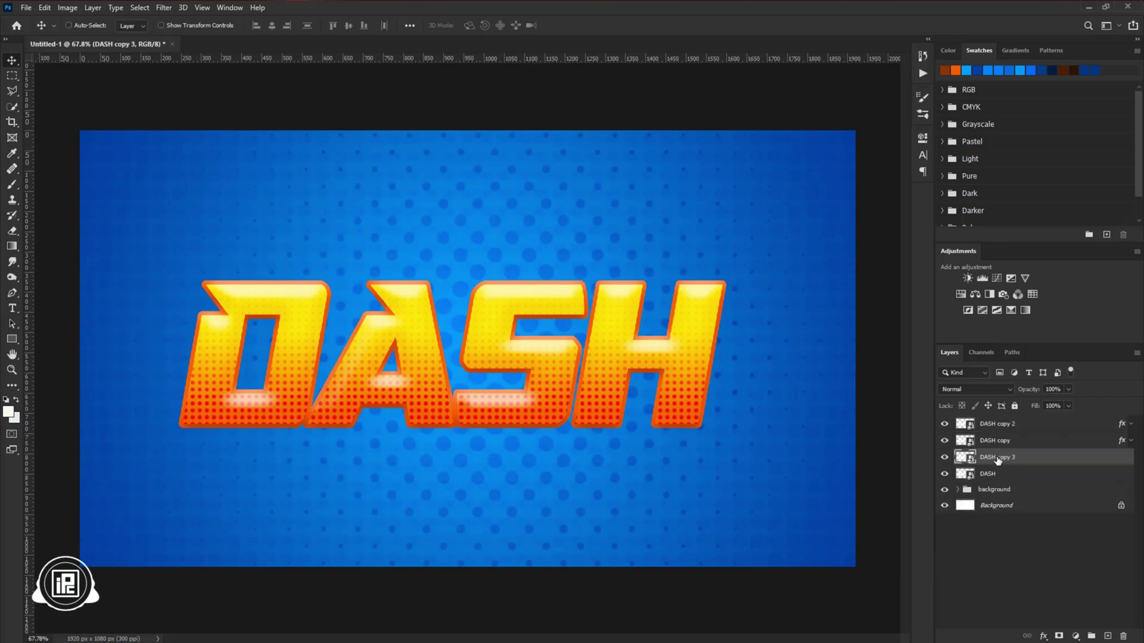
Add a dark navy Color Overlay, 00203e, to DASH copy 3 and copy its hex code
double_click(1037, 462)
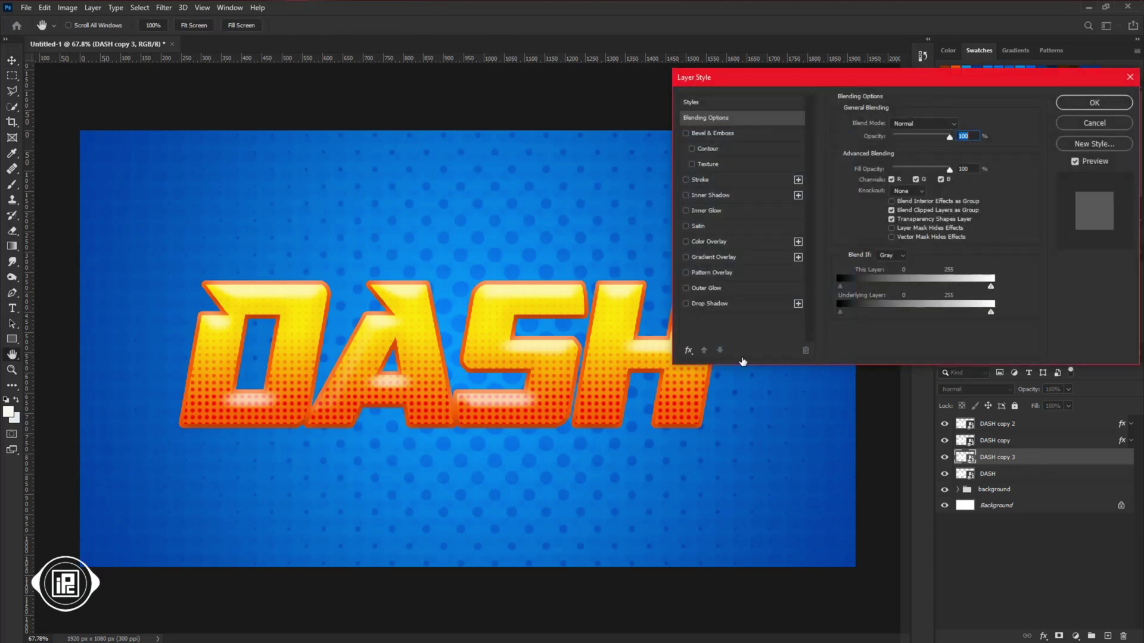
click(707, 242)
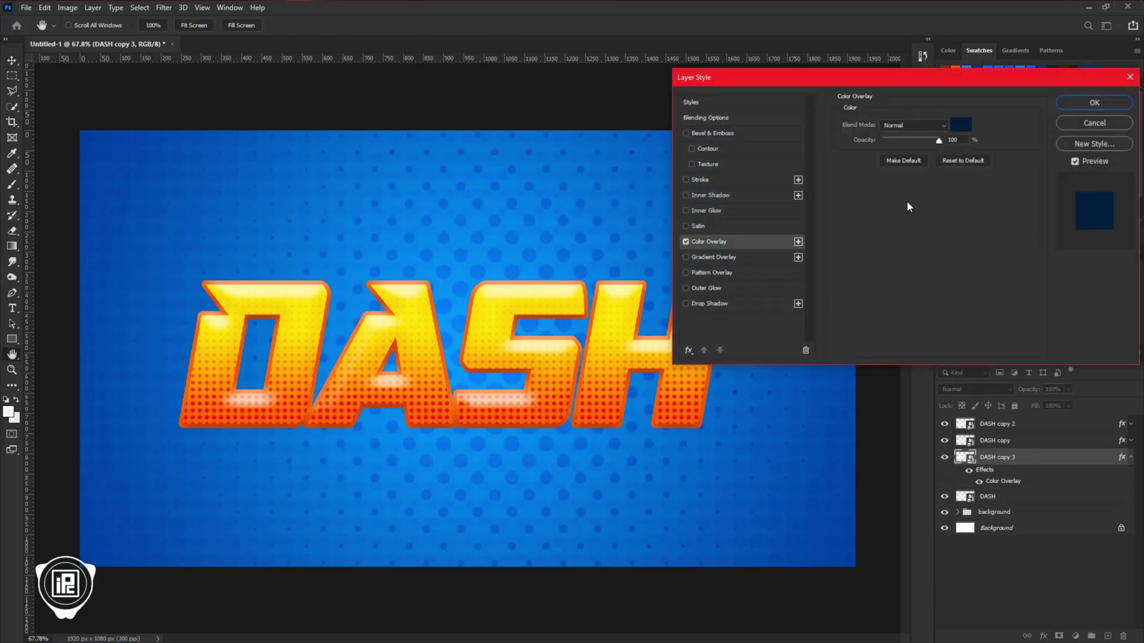
click(959, 128)
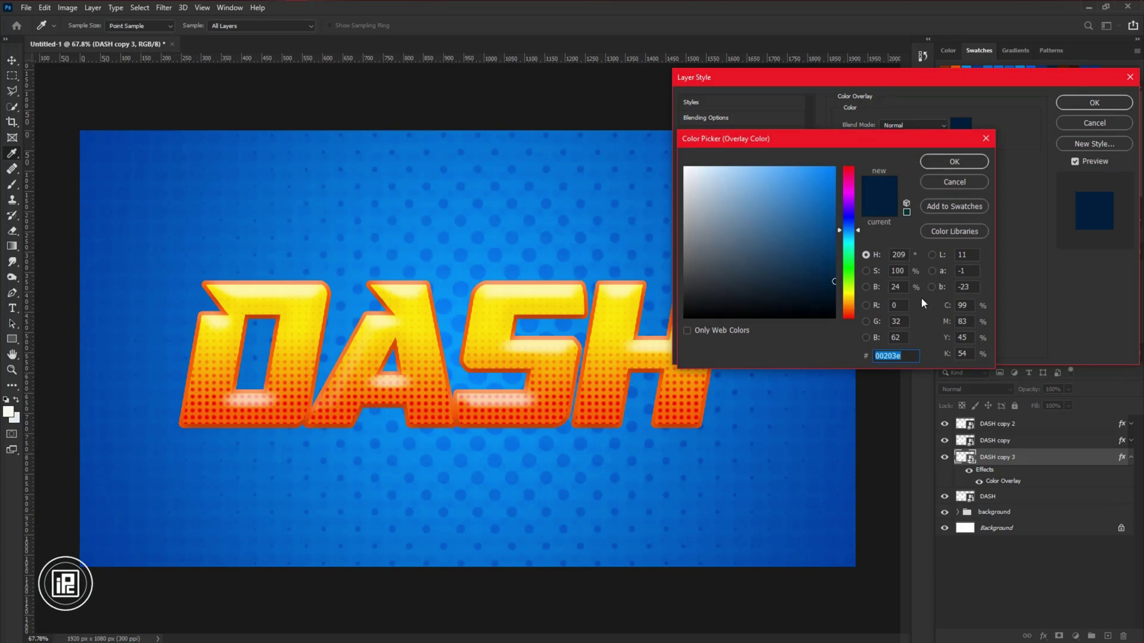
right_click(887, 356)
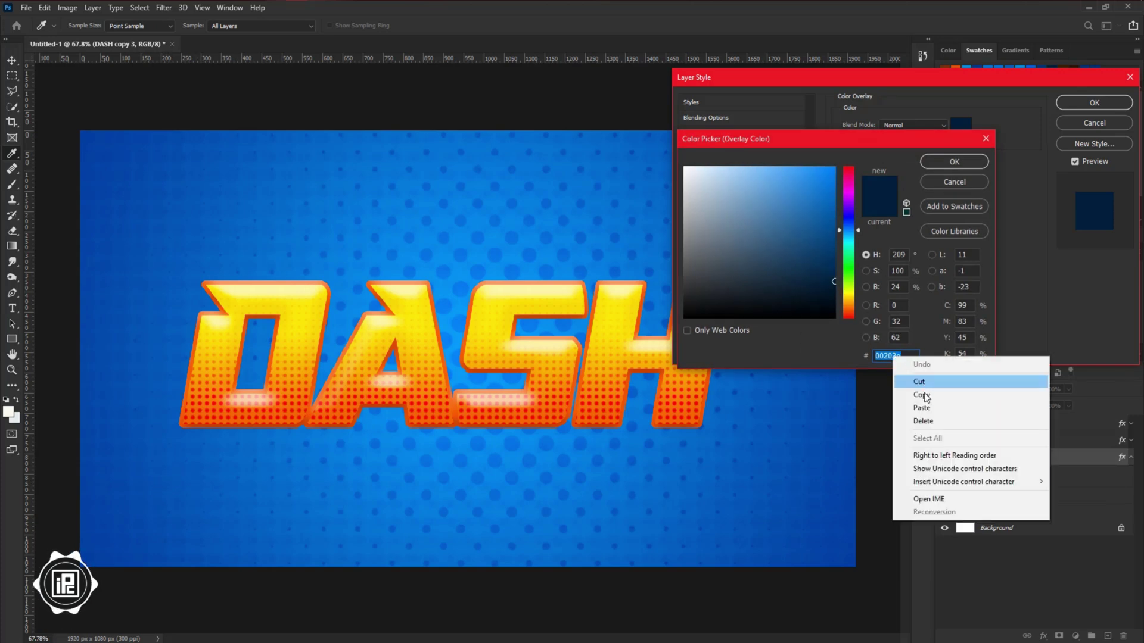
click(914, 395)
click(954, 162)
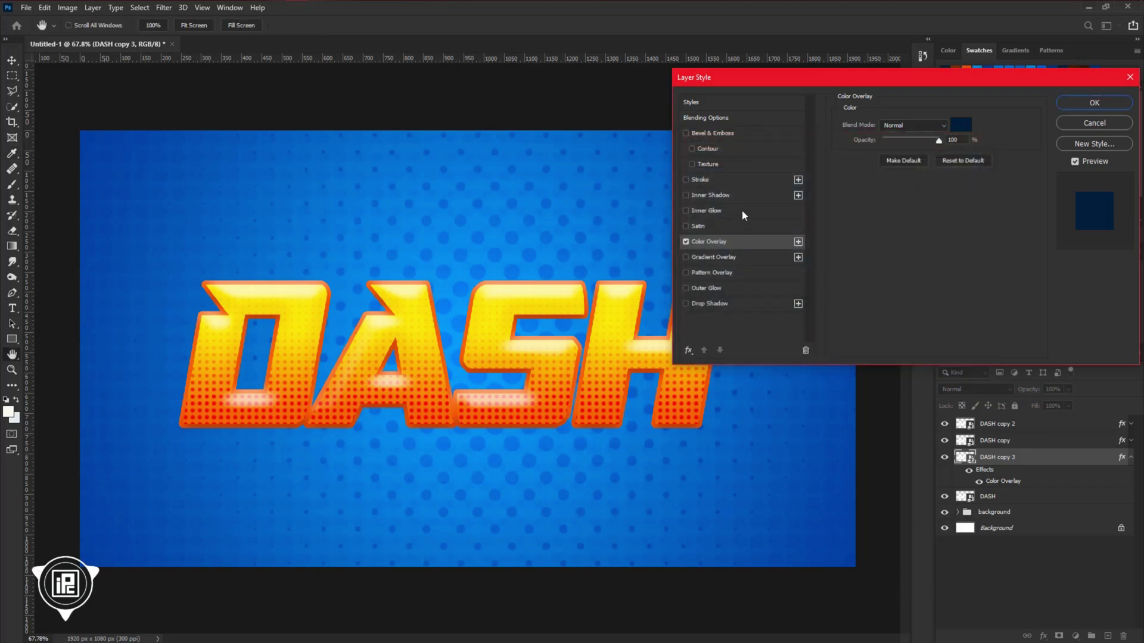
Add a 10 px outside Stroke to DASH copy 3 using the copied navy colour, 00203e
click(701, 185)
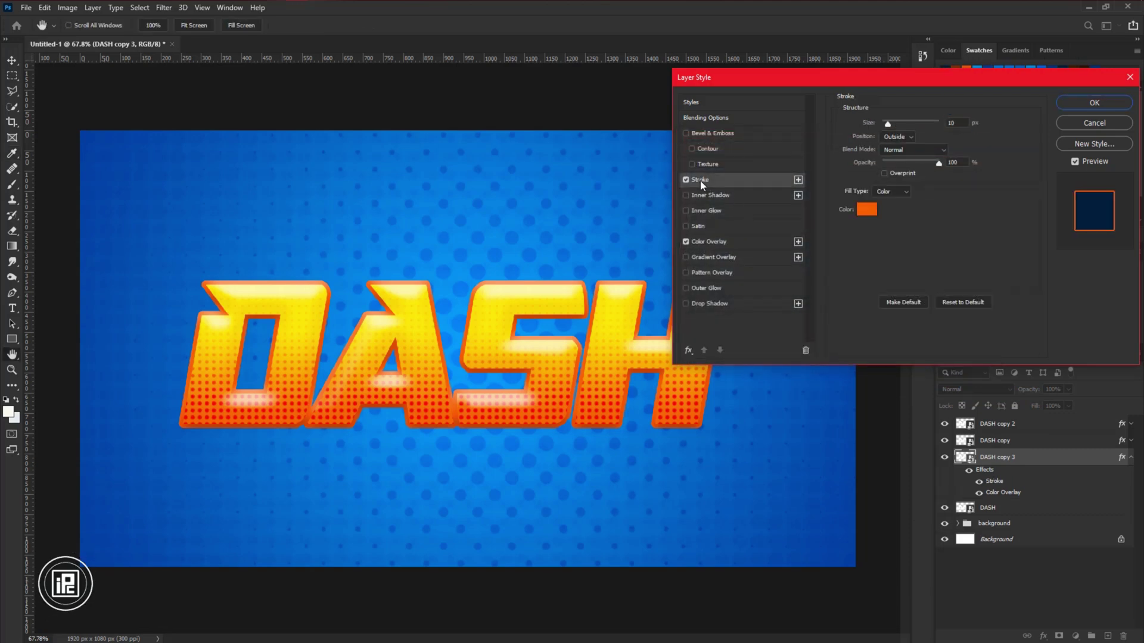
click(867, 210)
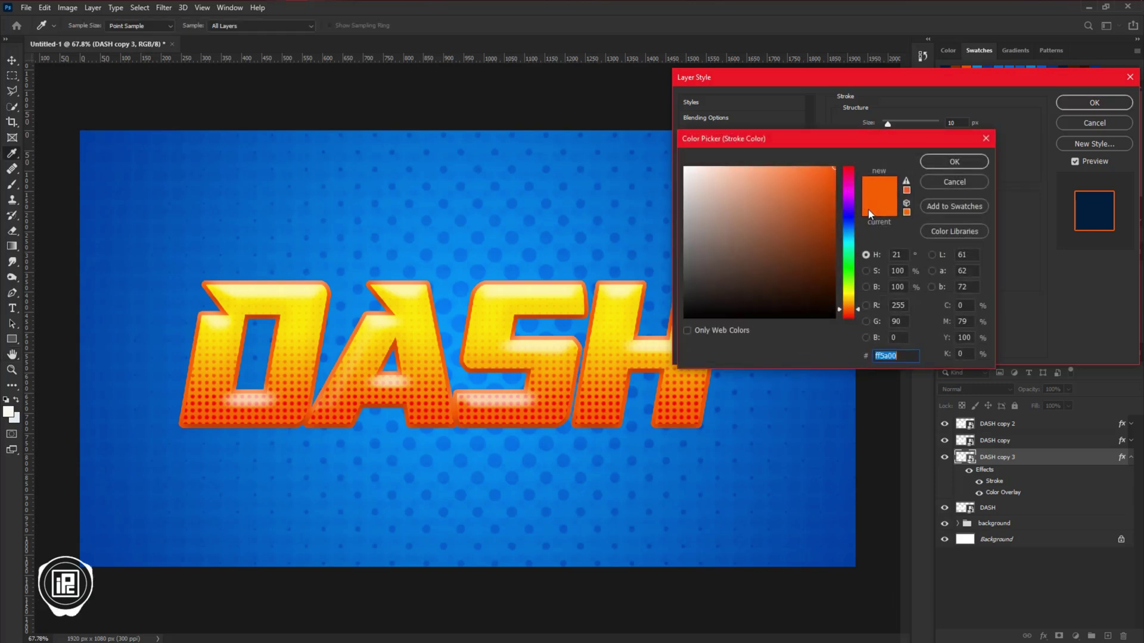
right_click(894, 352)
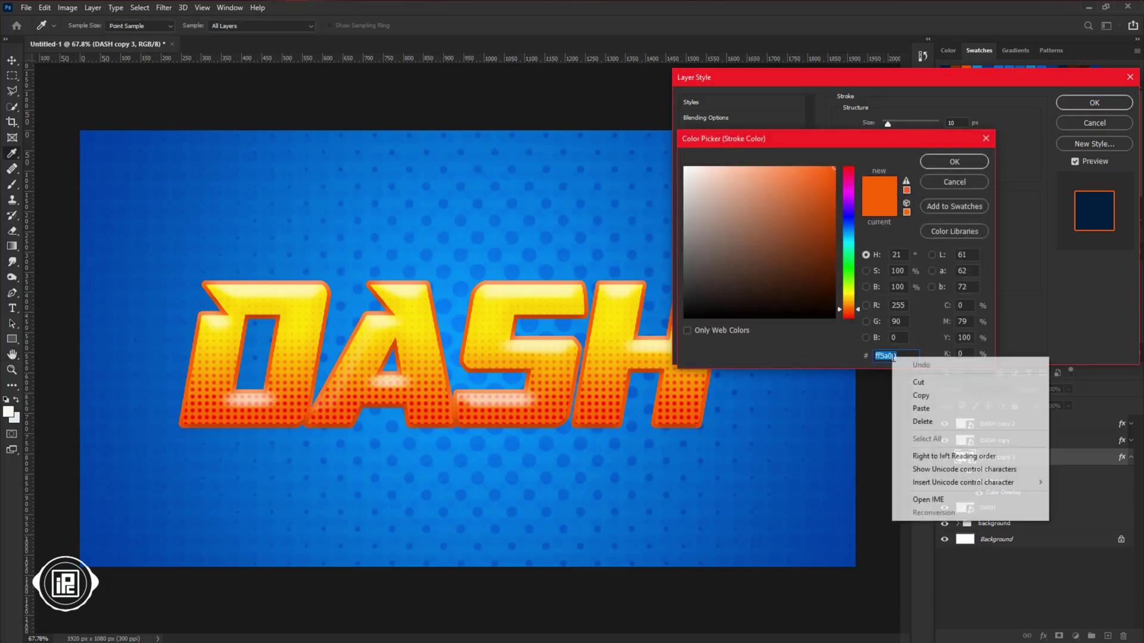
click(929, 408)
click(953, 162)
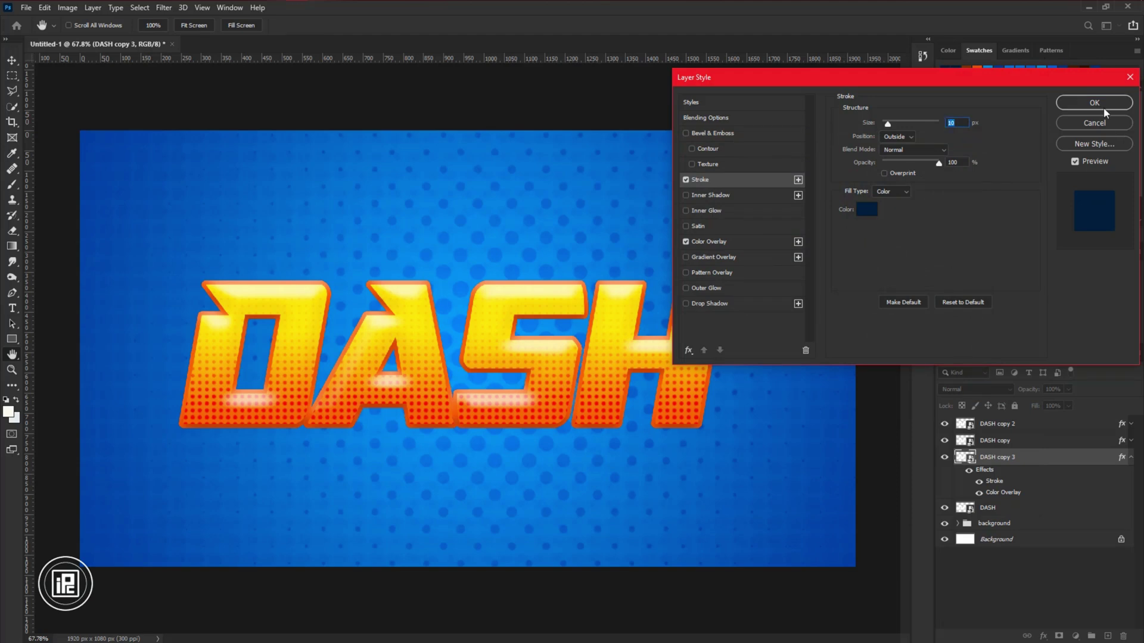
Apply the stroke on DASH copy 3, collapse its effects list and duplicate the plain DASH layer beneath it
click(1097, 102)
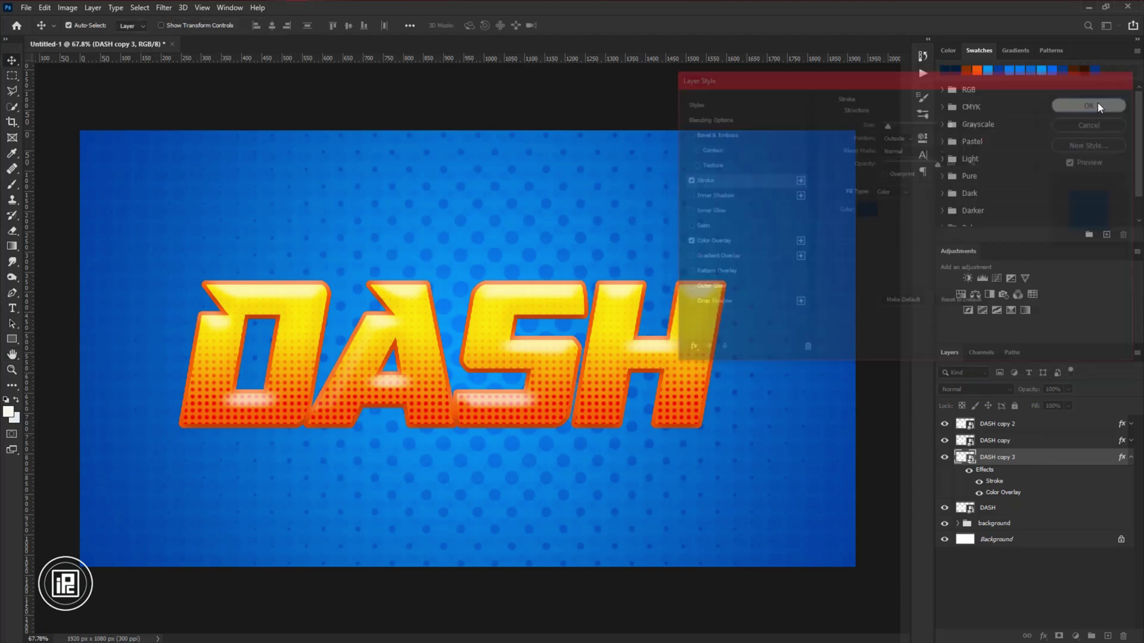
click(1131, 457)
scroll(251, 373, up, 2)
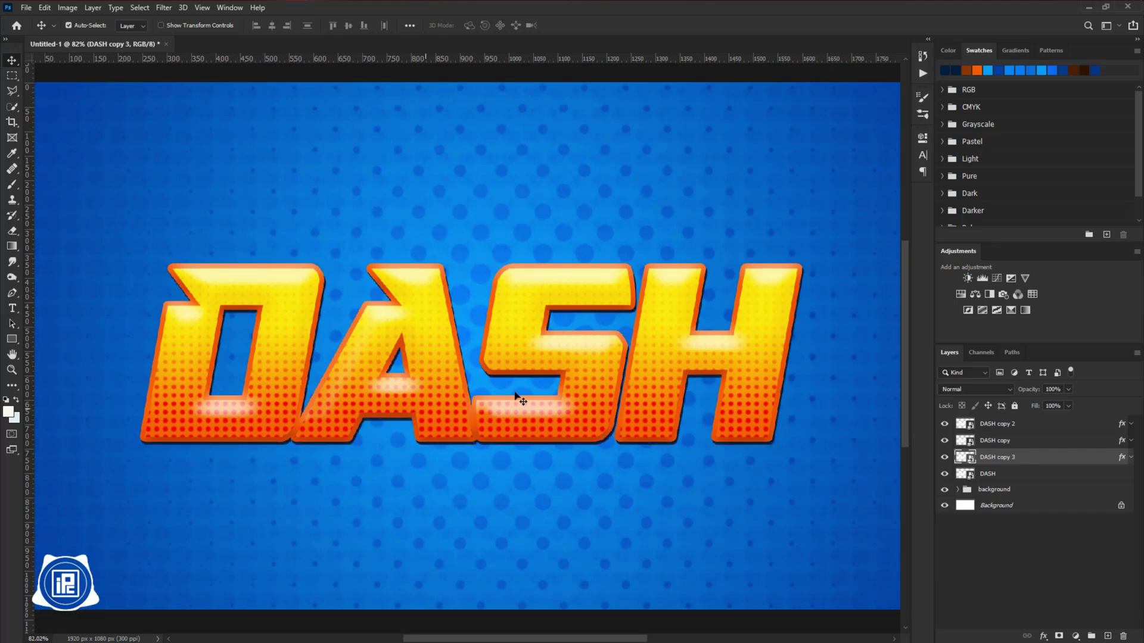
click(1022, 476)
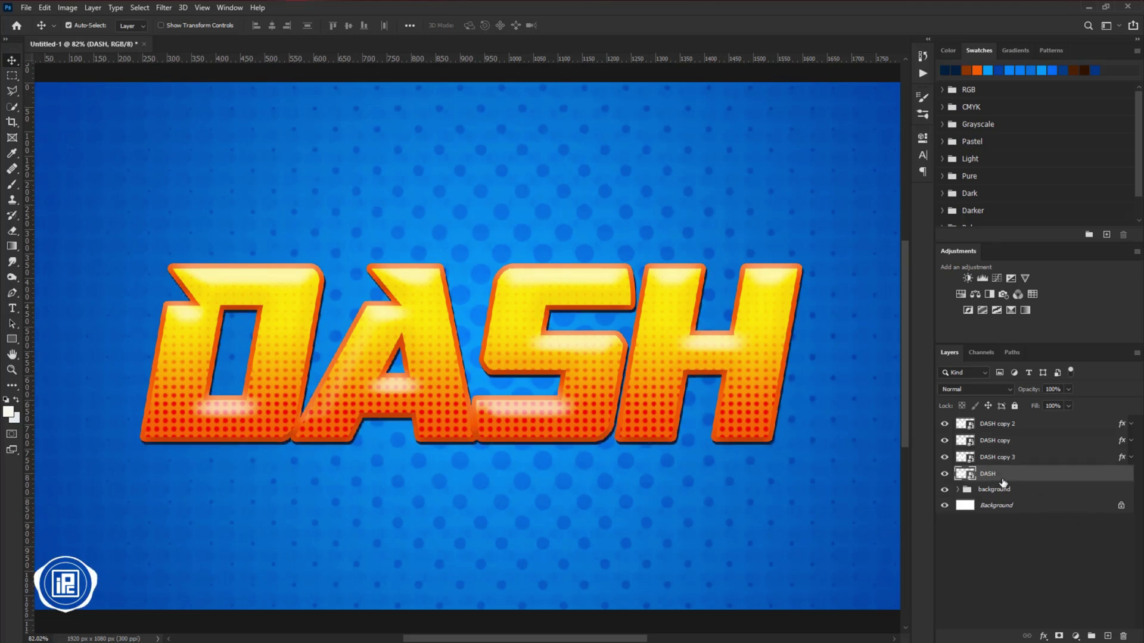
key(ctrl+j)
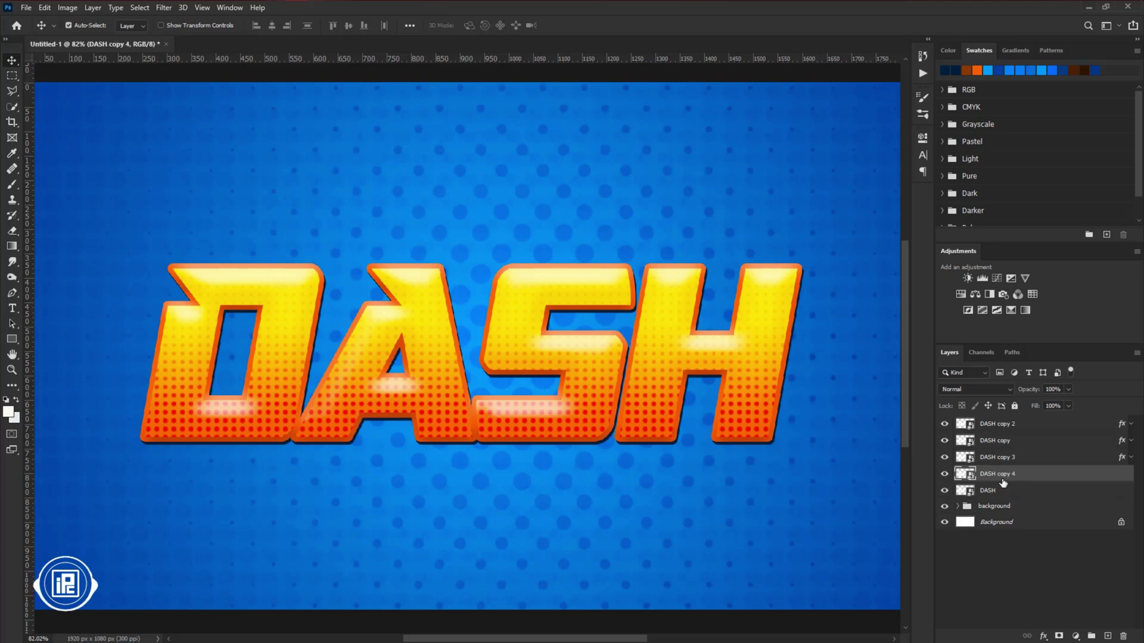
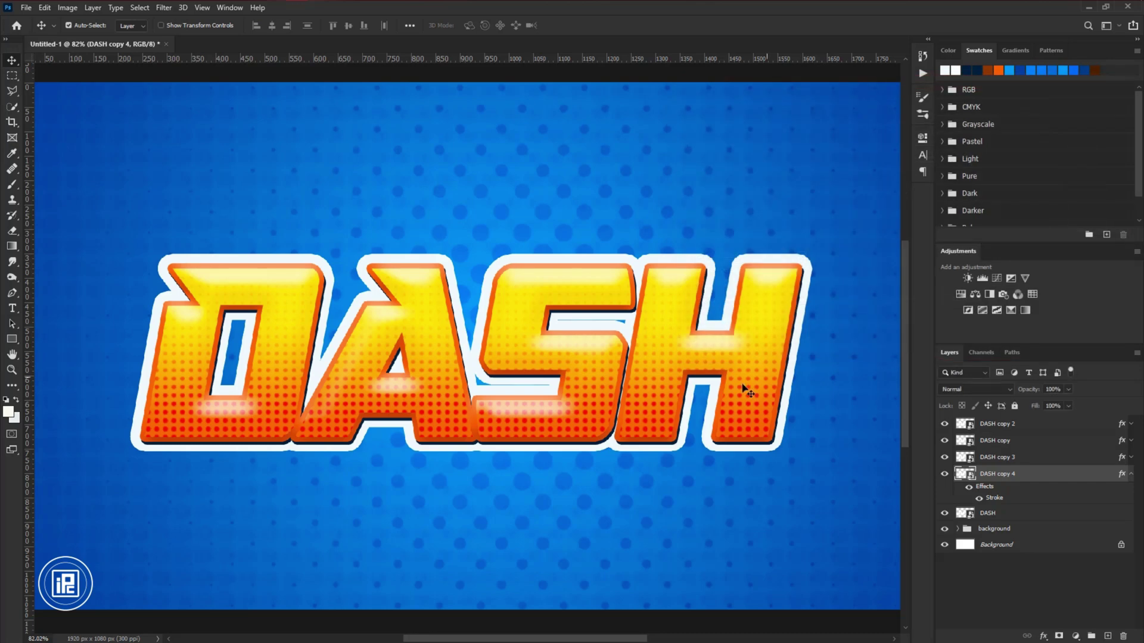
Add an Outer Glow to DASH copy 3 with 5% spread, reducing its opacity and size
click(1013, 459)
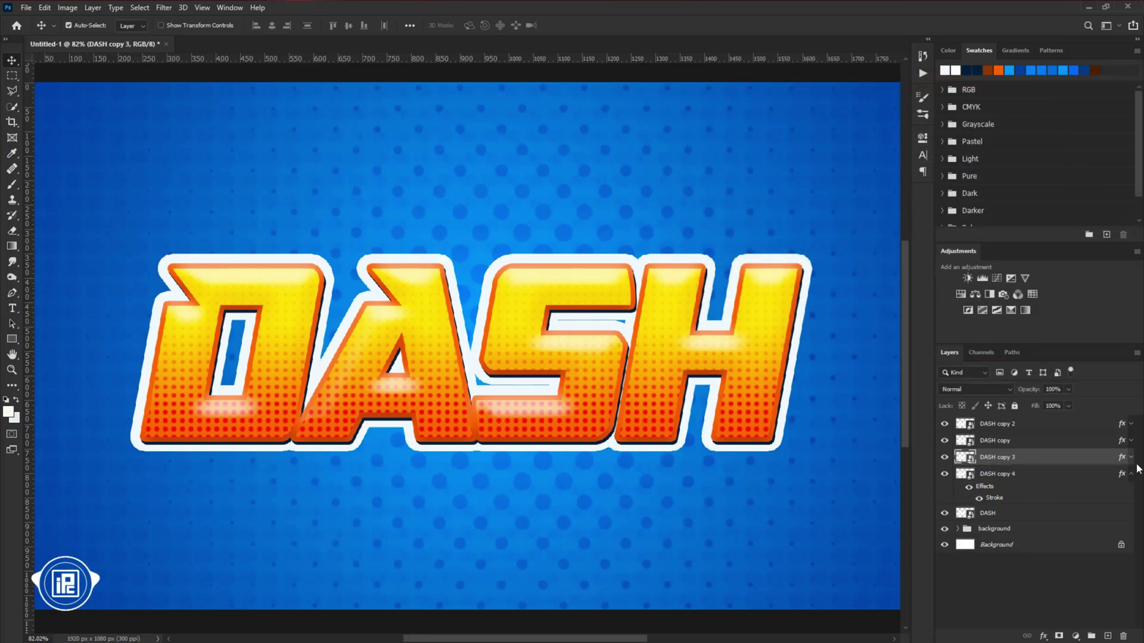
click(1131, 458)
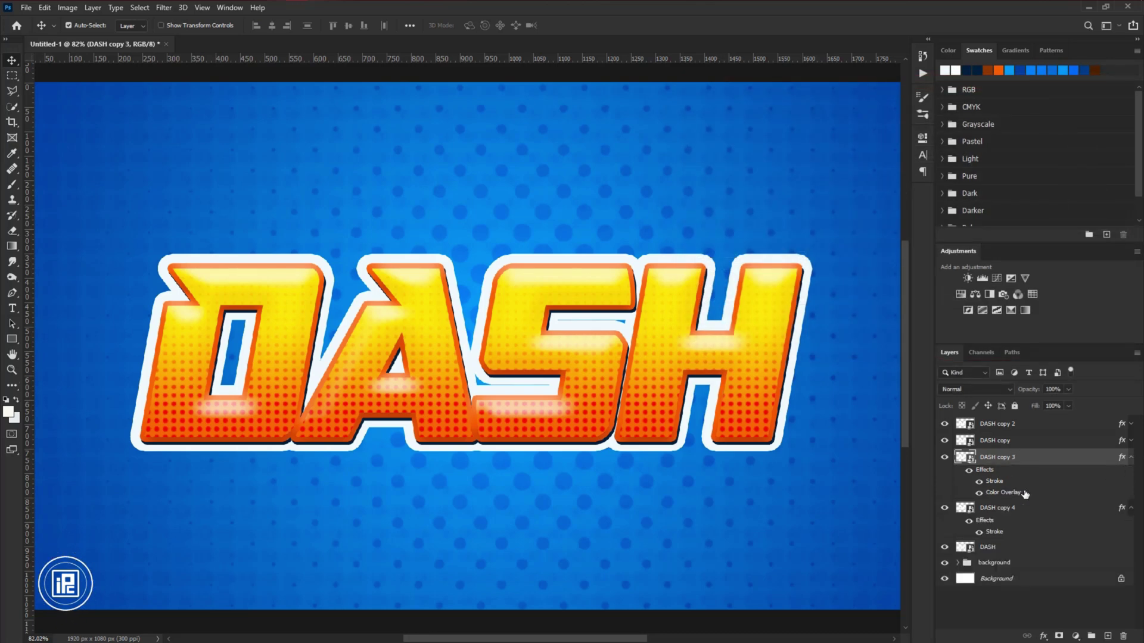
double_click(1024, 493)
click(706, 288)
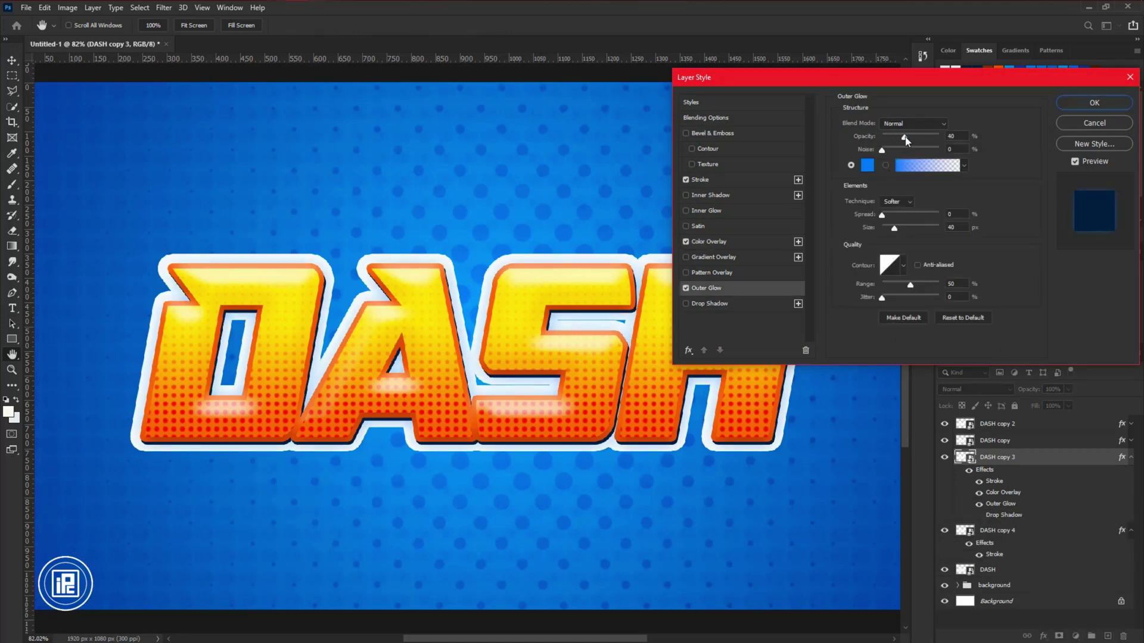
drag(903, 137, 900, 137)
drag(894, 227, 885, 214)
Recolour the DASH copy 3 outer glow to a darker blue, set its size to about 27 px and adjust its opacity
click(867, 165)
click(952, 160)
drag(900, 137, 916, 138)
drag(889, 227, 893, 229)
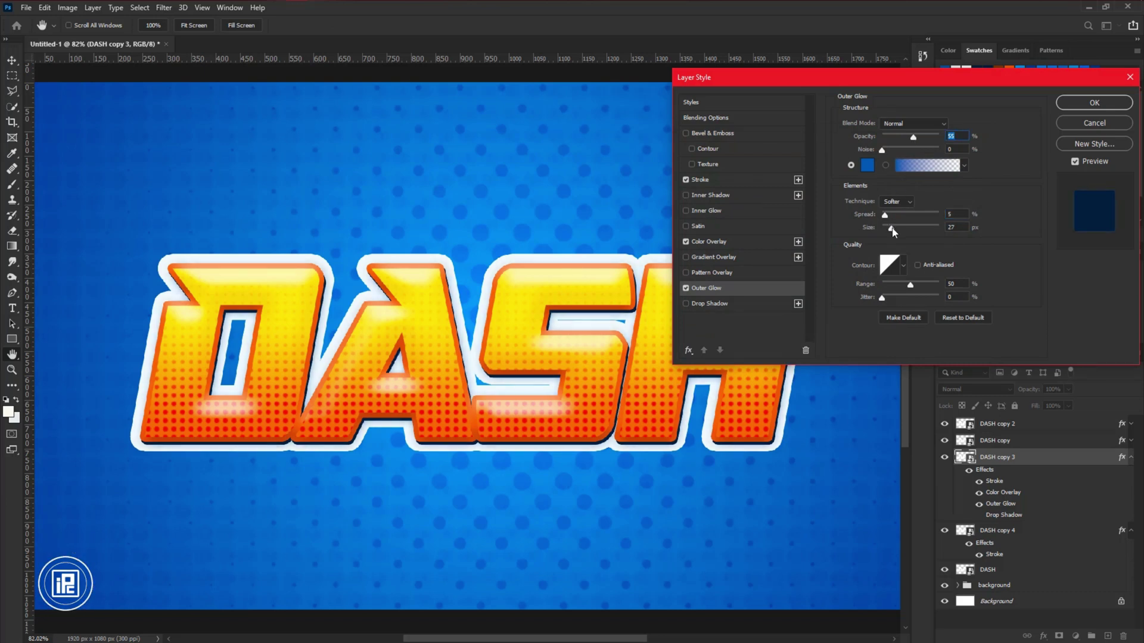
drag(913, 137, 907, 138)
click(1095, 102)
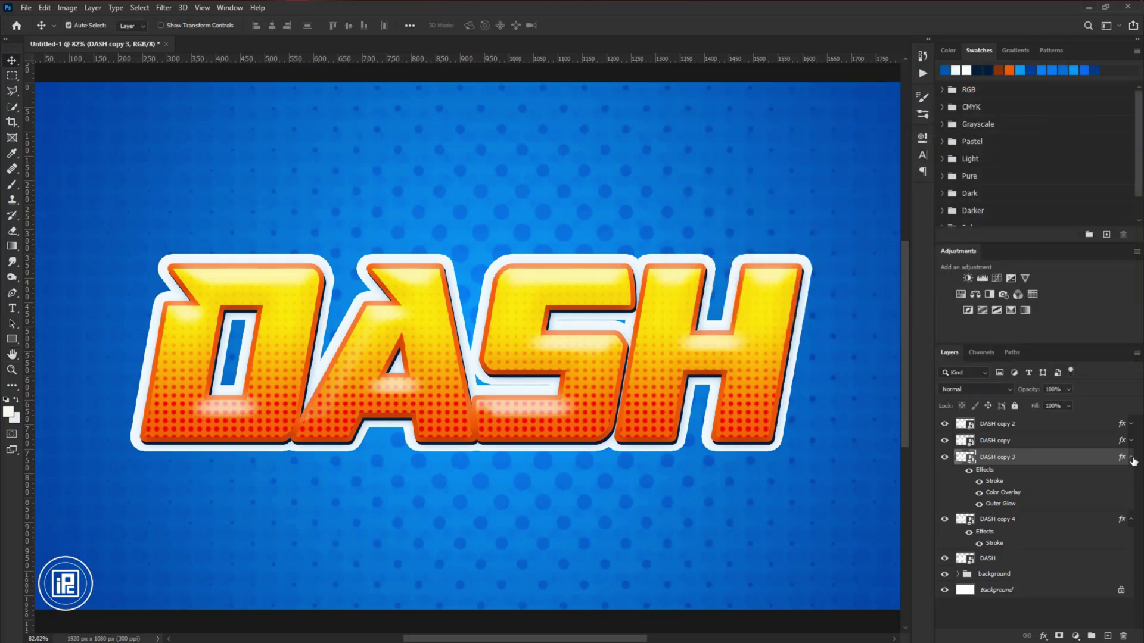
Collapse the effects lists of DASH copy 3 and DASH copy 4, and duplicate the white-stroked DASH copy 4
click(1132, 459)
click(1131, 474)
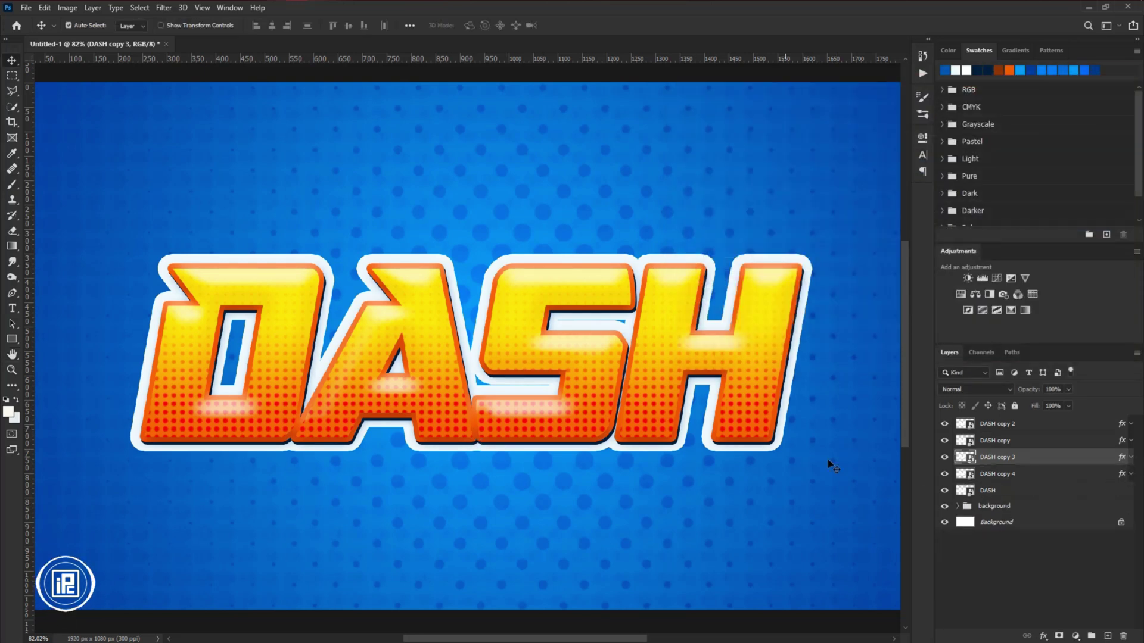
click(1030, 476)
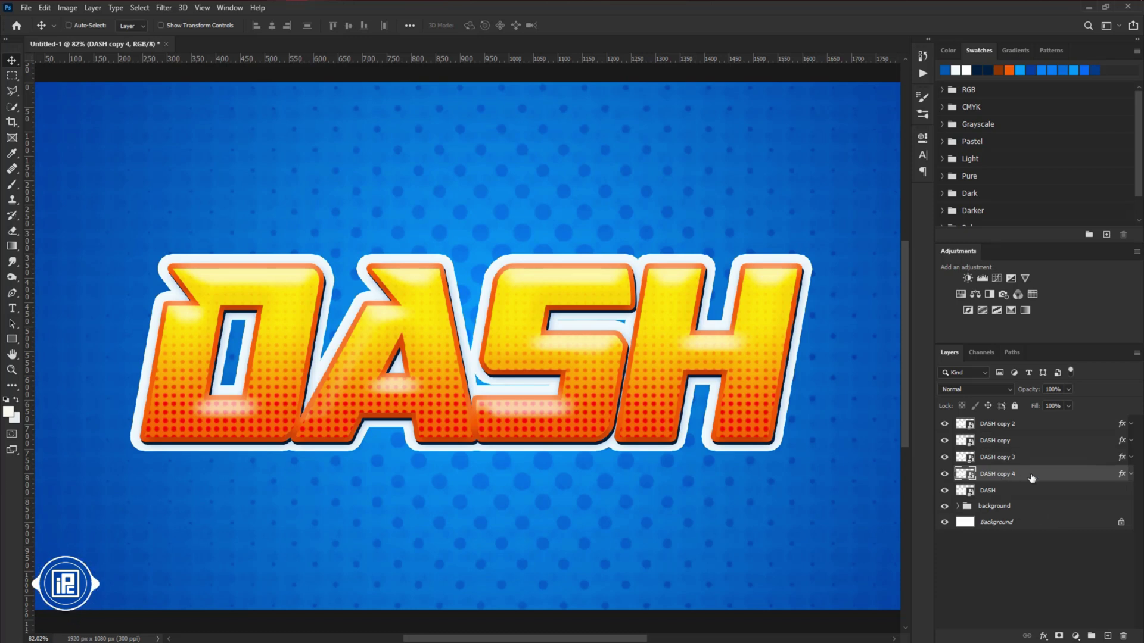
key(ctrl+j)
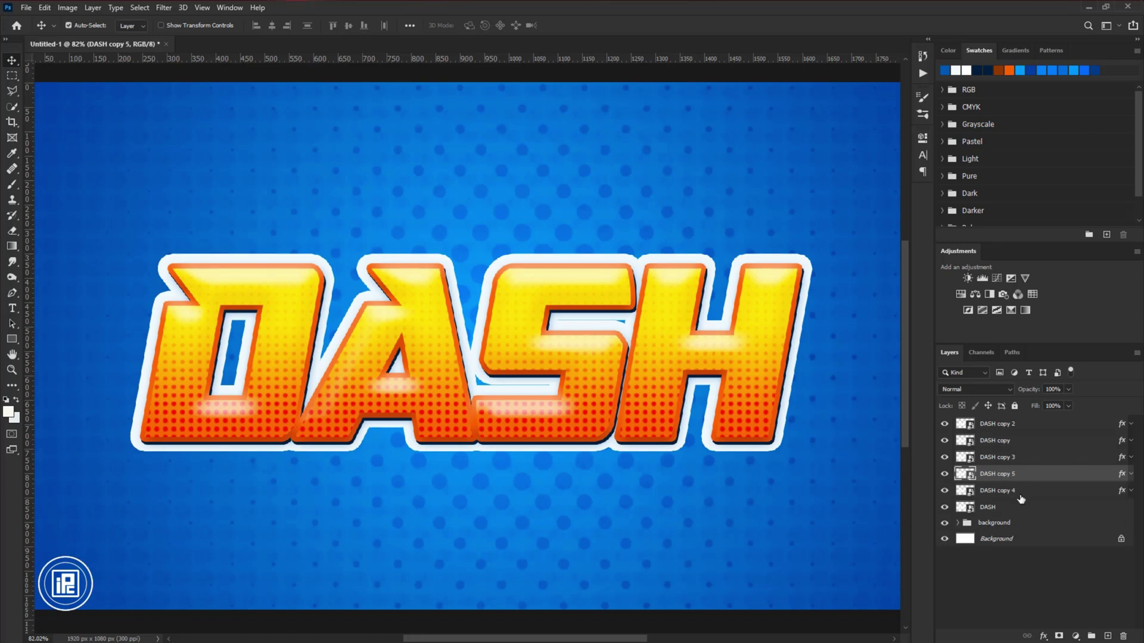
Add a dark navy Color Overlay in Normal mode at 100% opacity to DASH copy 4
click(1021, 498)
double_click(1036, 496)
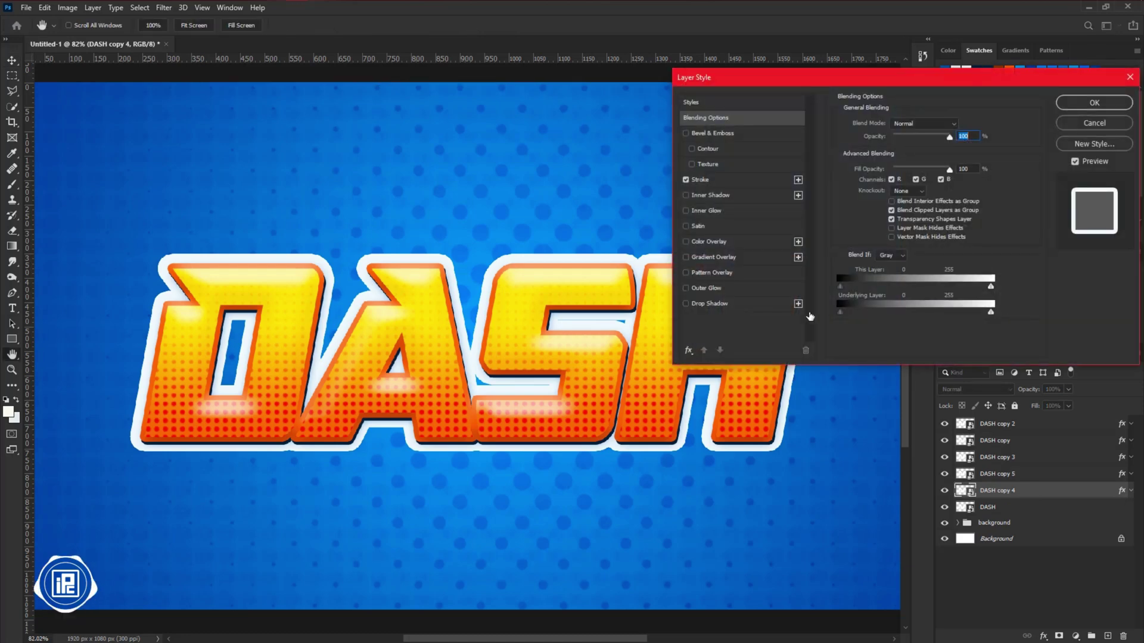
click(707, 241)
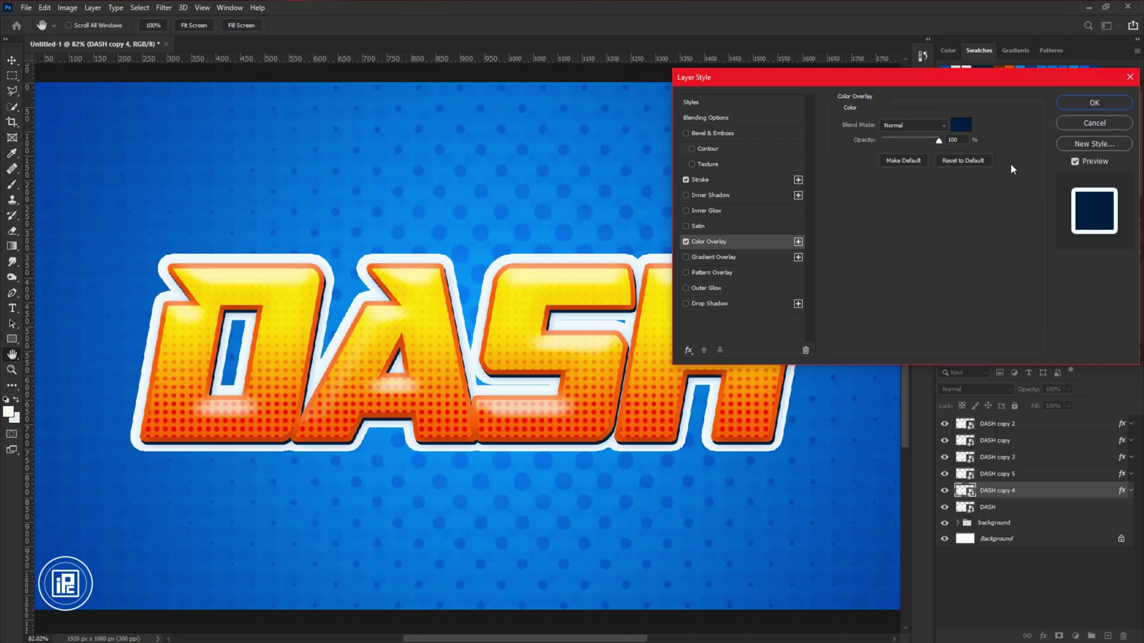
Change the 30 px outside stroke of DASH copy 4 to the copied navy colour, 00203e
click(711, 179)
click(869, 210)
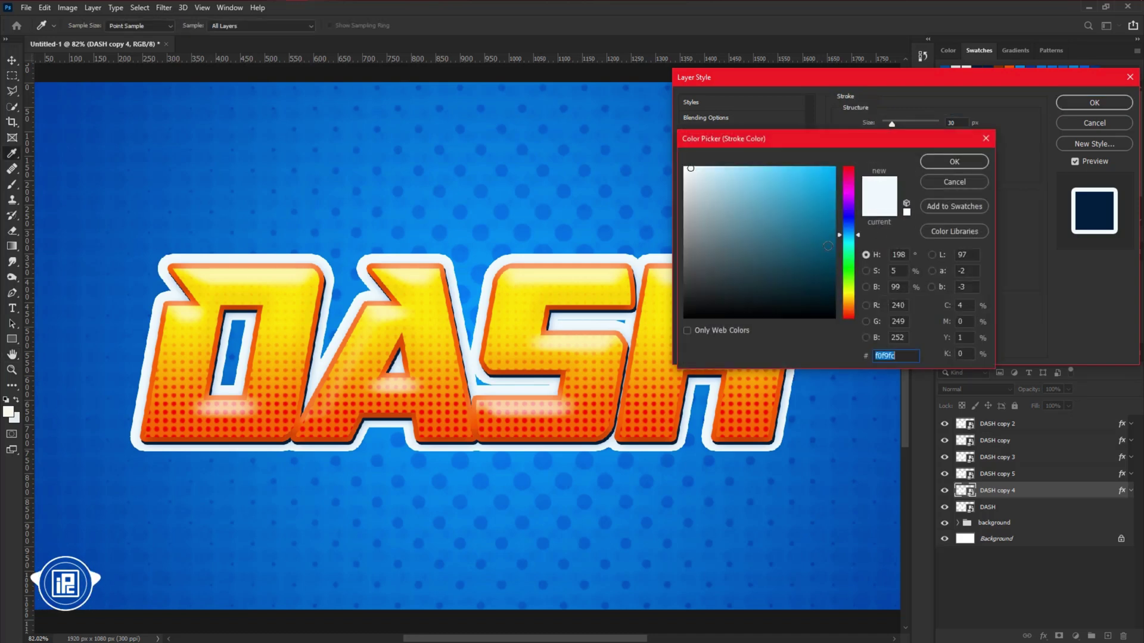
right_click(885, 356)
click(913, 408)
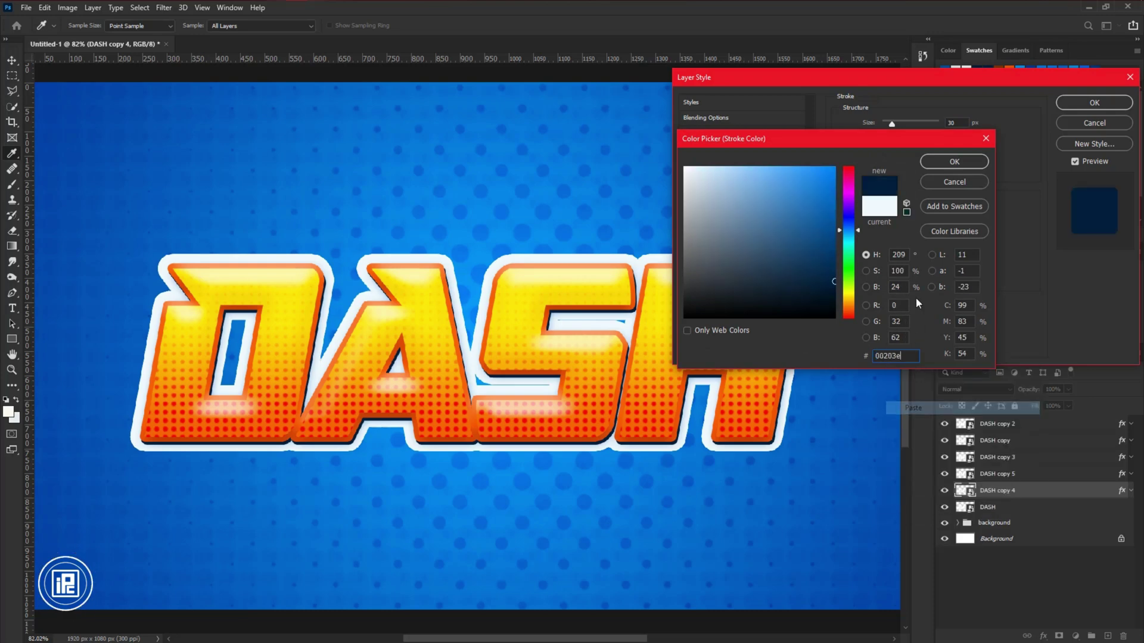
click(954, 161)
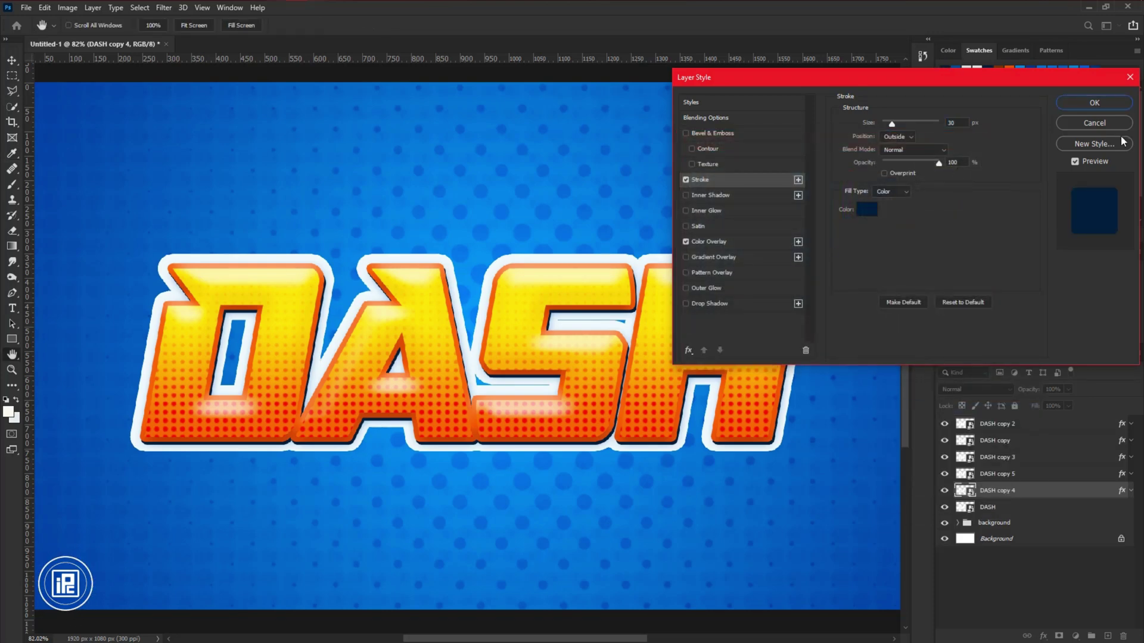
click(1096, 104)
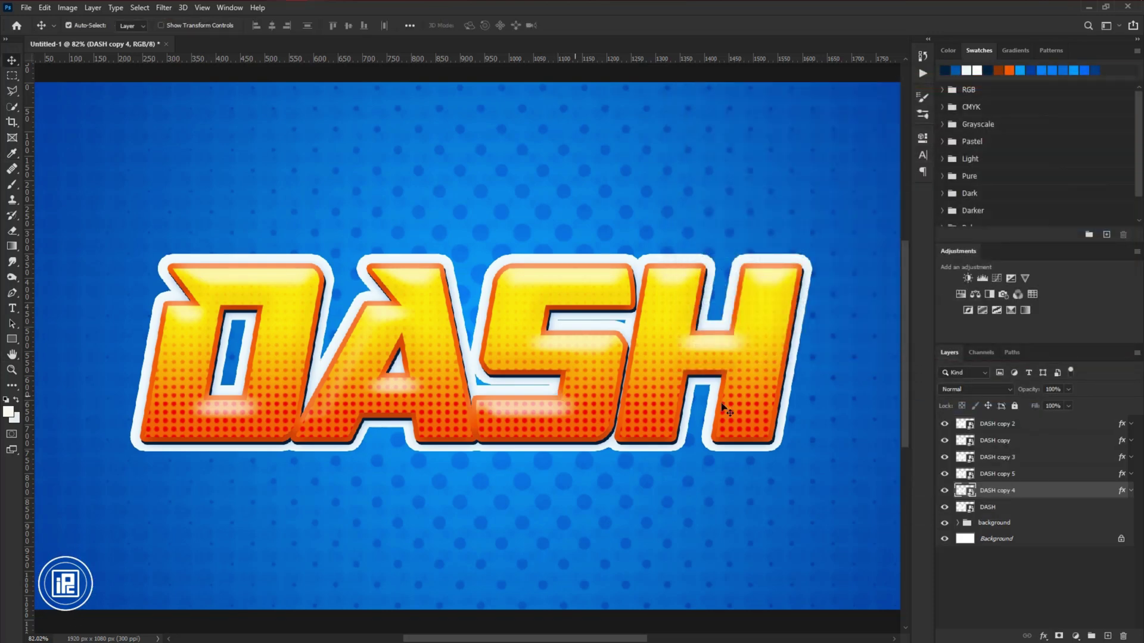
Move the plain DASH layer to the top of the layer stack and set its fill to 0%
drag(989, 510, 989, 422)
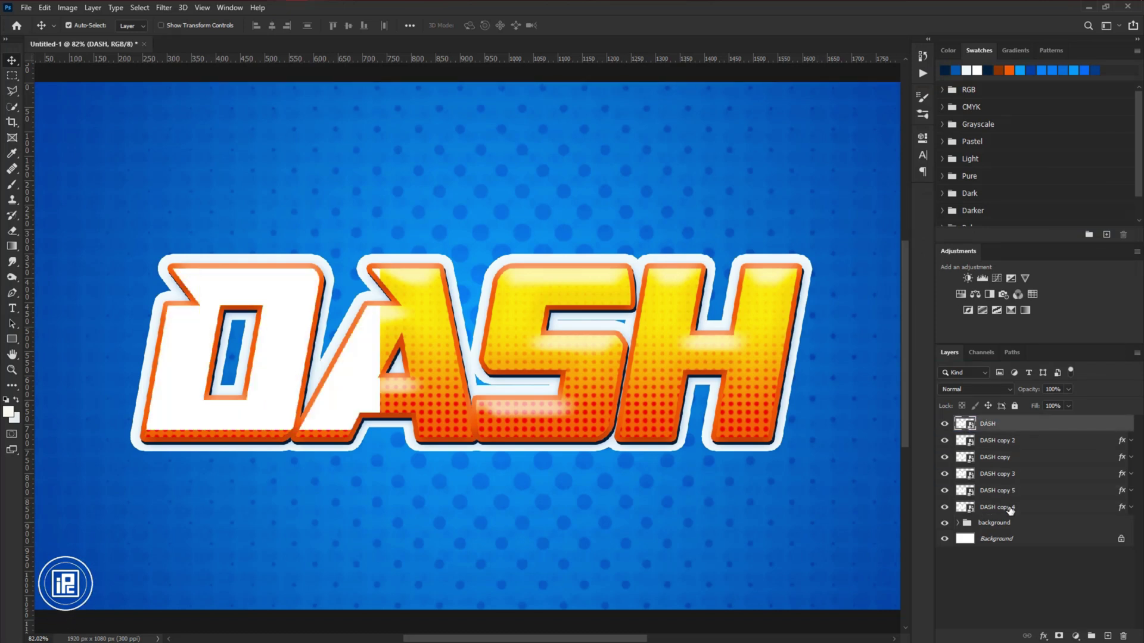
click(1009, 510)
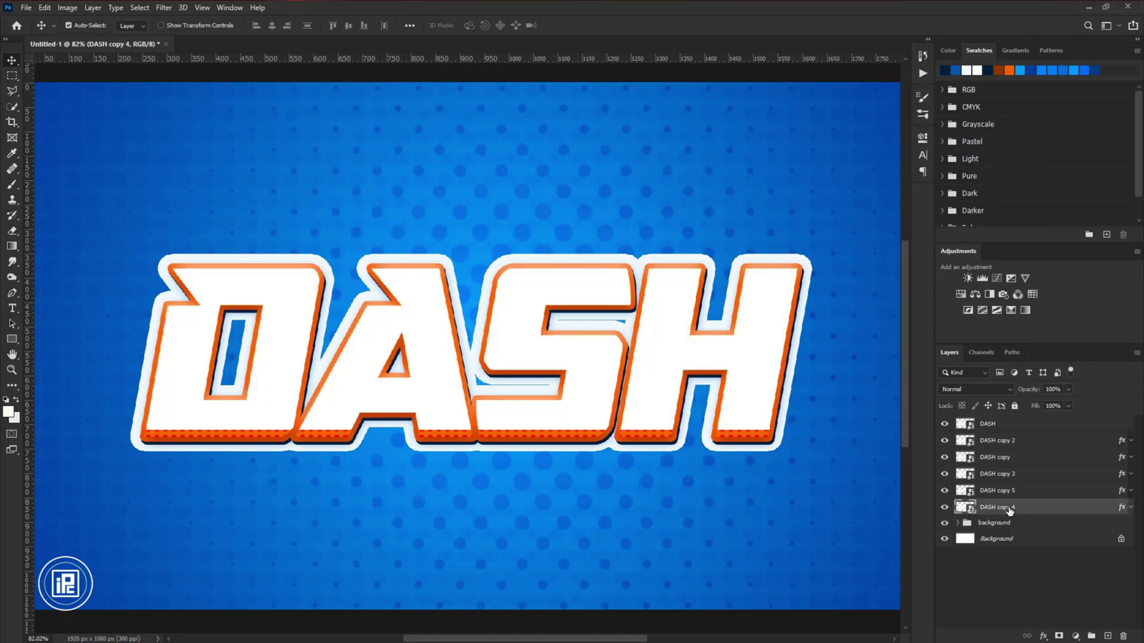
click(994, 428)
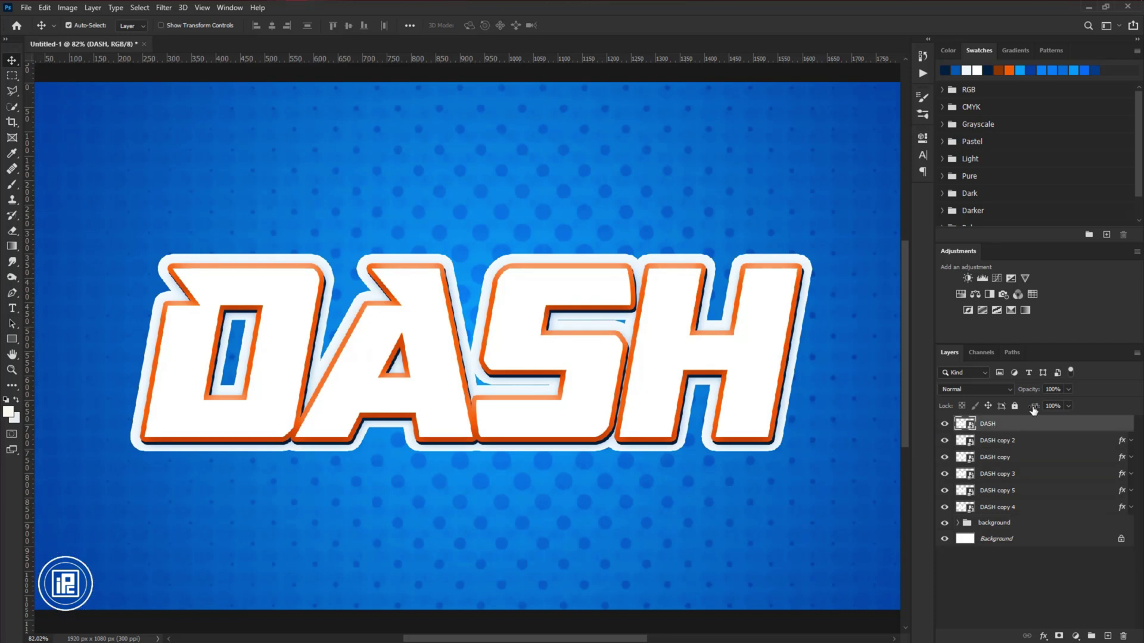
drag(1034, 409, 806, 418)
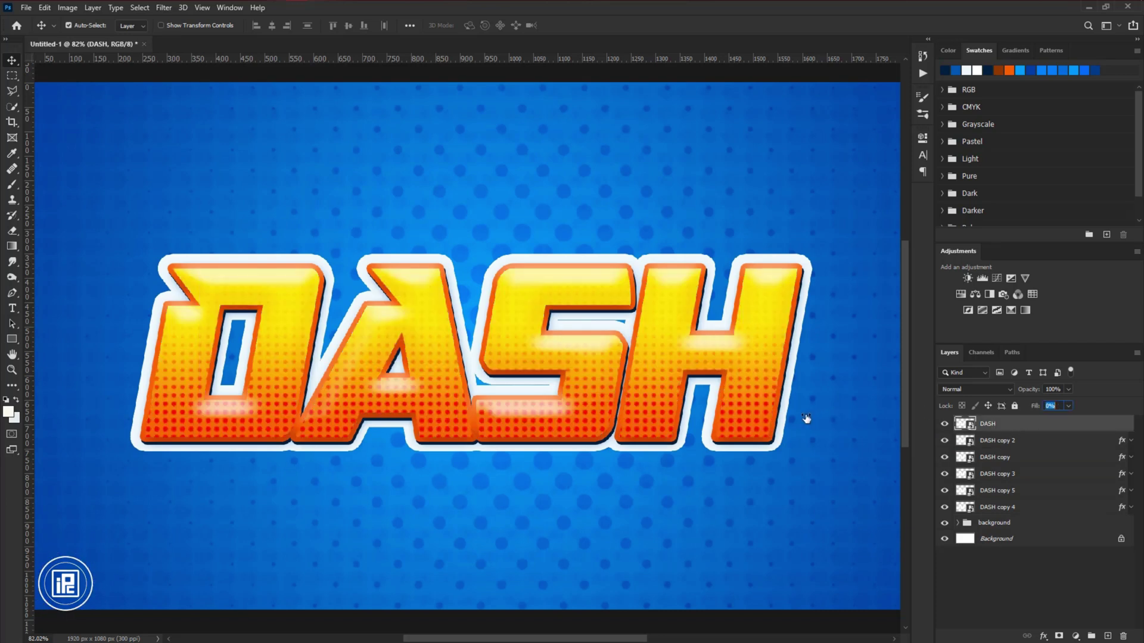
Duplicate the navy DASH copy 4 about 35 times, nudging the copies progressively downward to build a solid extrusion below the text
click(1018, 510)
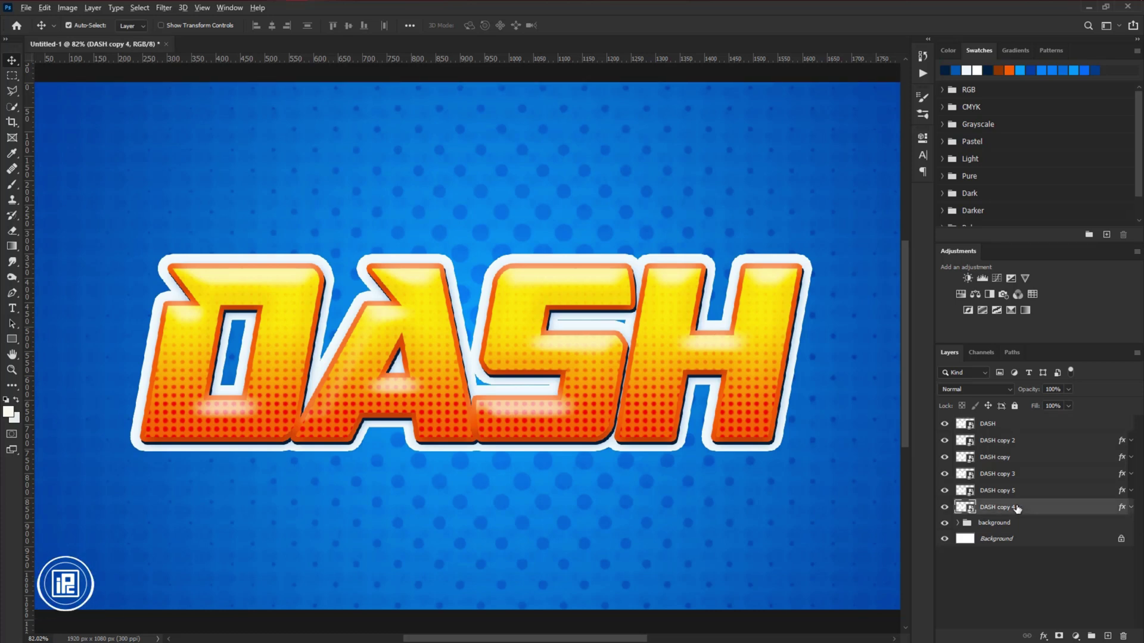
key(alt+Down)
key(alt+Down)
key(alt+Down)
key(alt+Down)
key(alt+Down)
key(alt+Down)
key(alt+Down)
key(alt+Down)
key(alt+Down)
key(alt+Down)
key(alt+Down)
key(alt+Down)
key(alt+Down)
key(alt+Down)
key(alt+Down)
key(alt+Down)
key(alt+Down)
key(alt+Down)
key(alt+Down)
key(alt+Down)
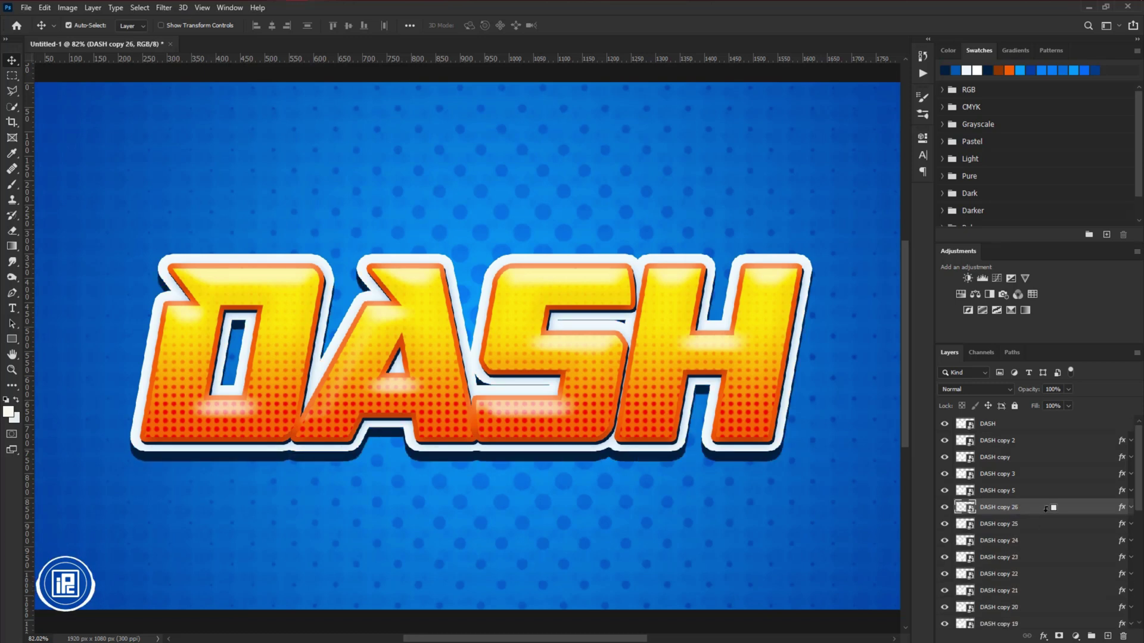
key(alt+Down)
key(alt+Down)
key(alt+Down)
key(alt+Down)
key(alt+Down)
key(alt+Down)
key(alt+Down)
key(alt+Down)
key(alt+Down)
key(alt+Down)
key(alt+Down)
key(alt+Down)
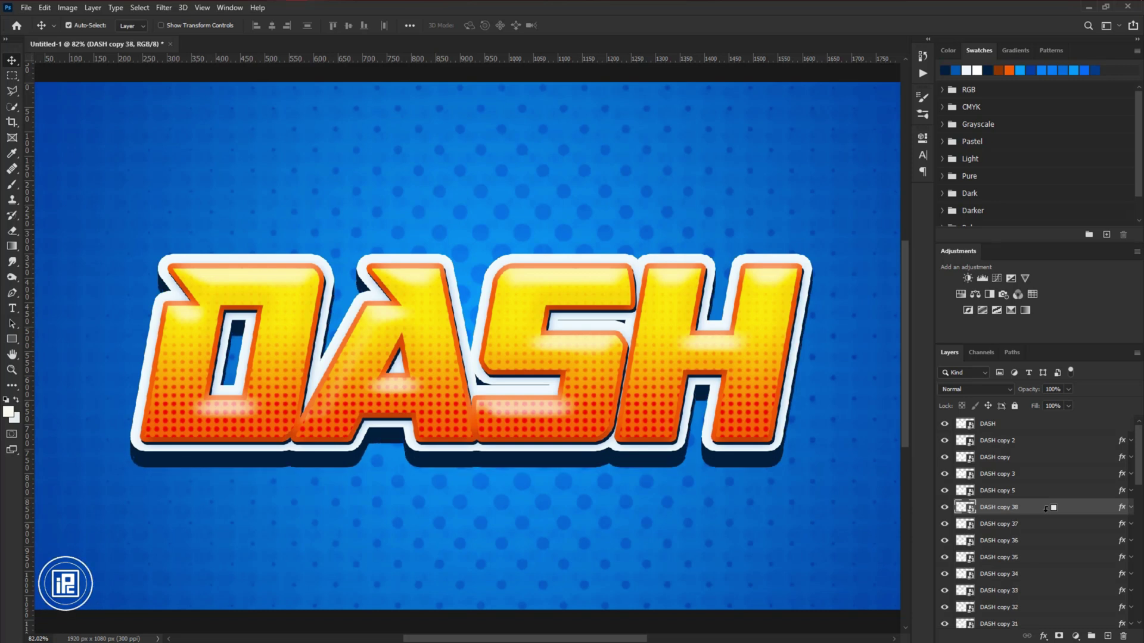
key(alt+Down)
key(alt+Down)
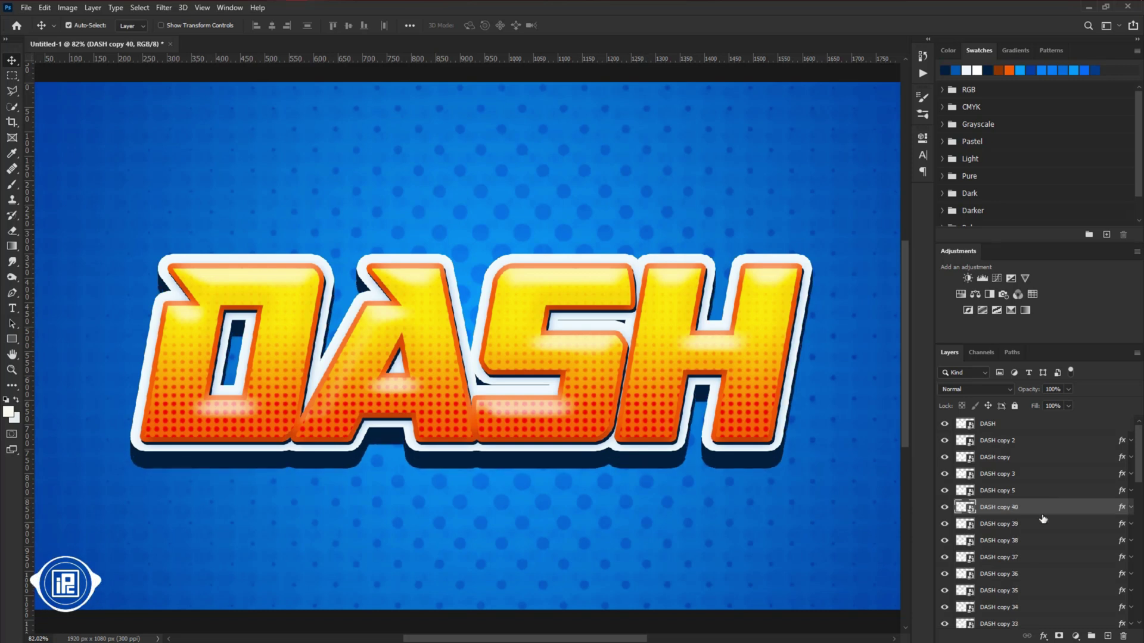
Group all the navy extrusion layers from DASH copy 40 down to DASH copy 4 and name the group Depth
scroll(1029, 511, down, 4)
scroll(1030, 511, down, 8)
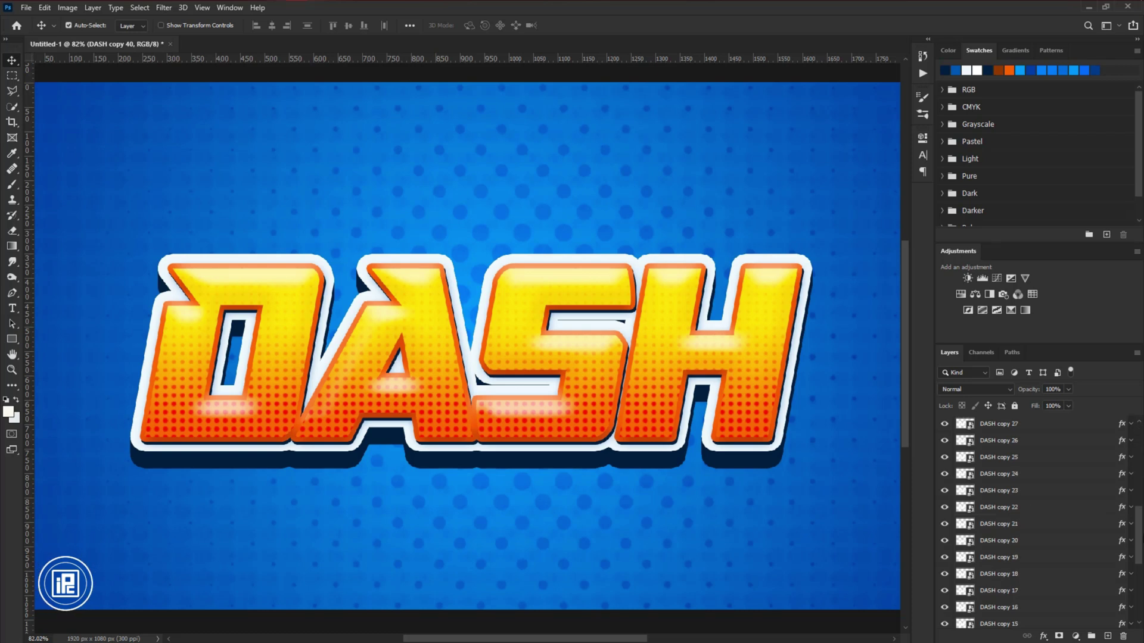
shift+click(1029, 590)
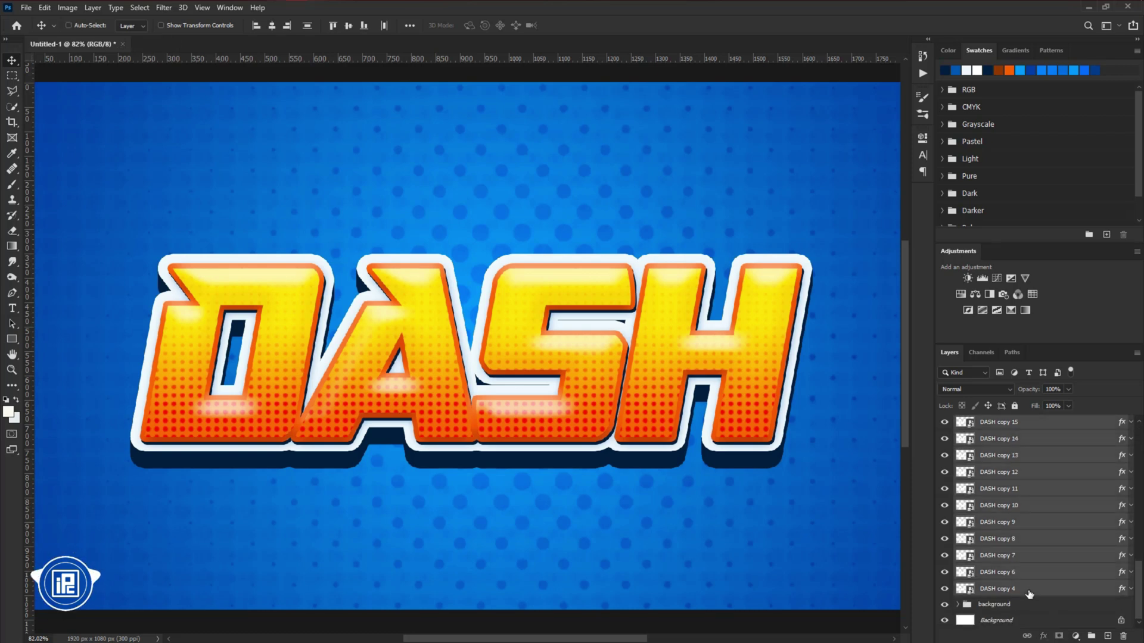
key(ctrl+g)
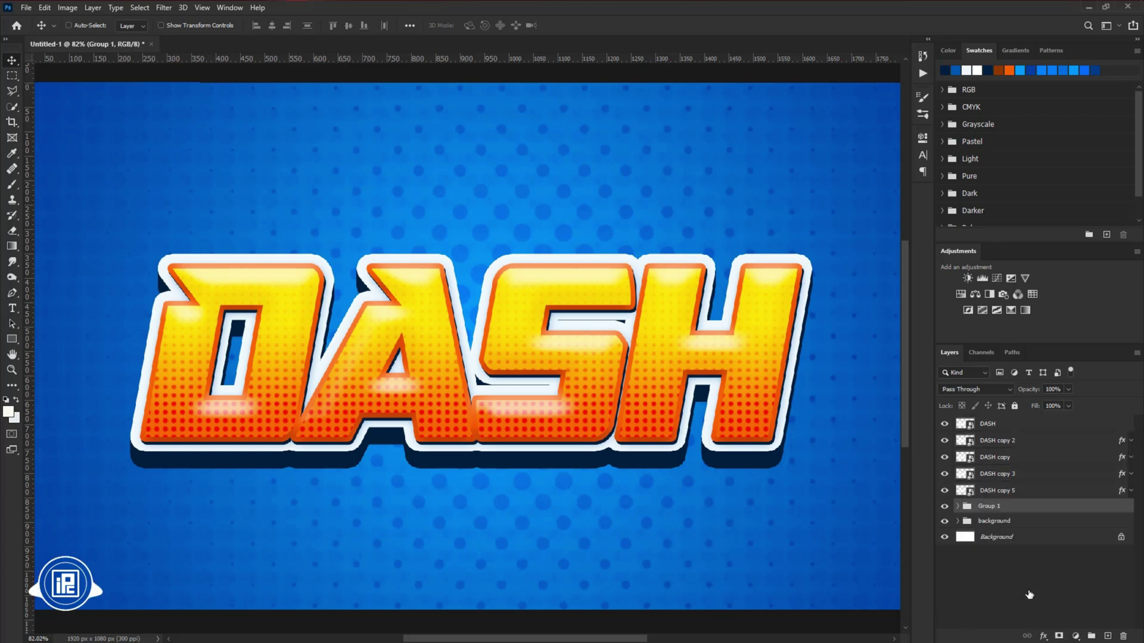
double_click(993, 508)
text(dEpth)
key(Return)
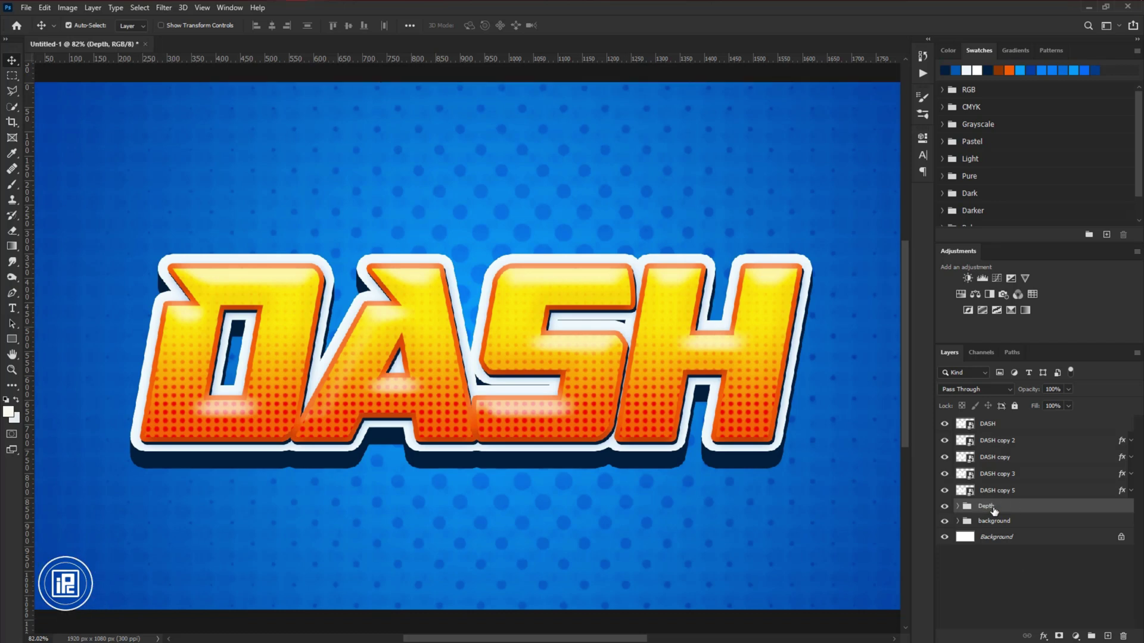
Add a blue drop shadow to the Depth group with distance 27 px and size 76 px
double_click(1052, 507)
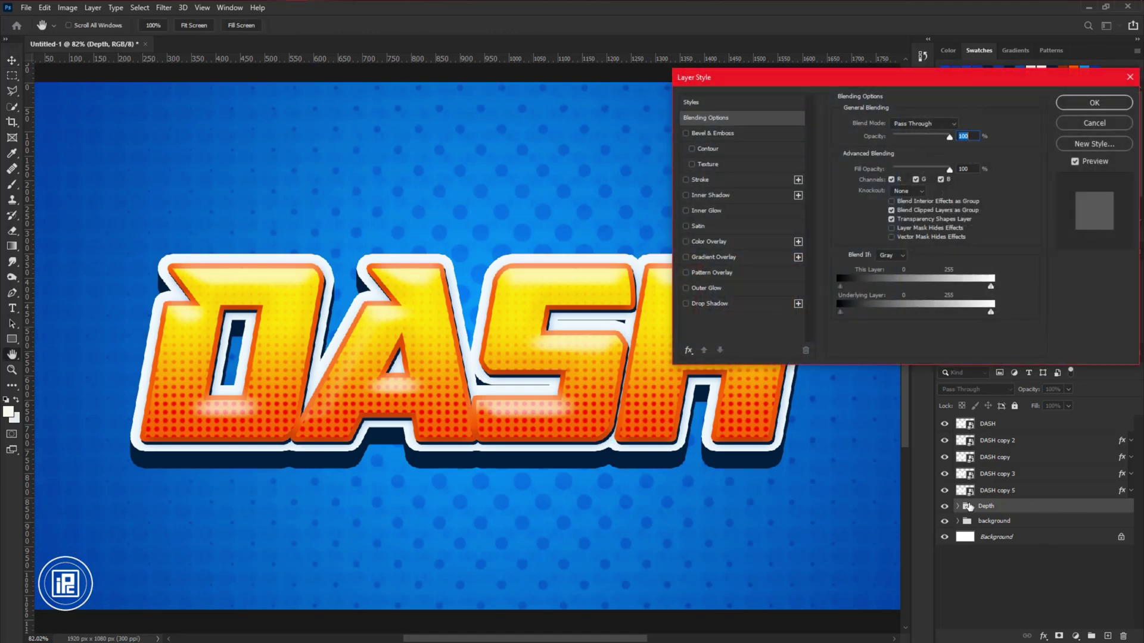
click(704, 304)
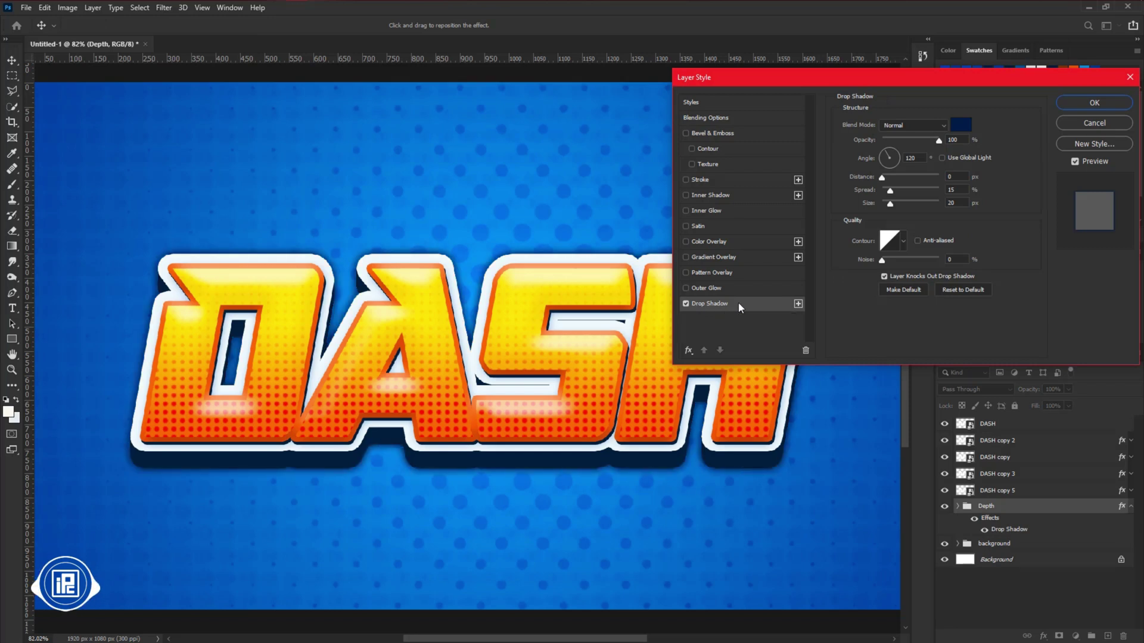
drag(882, 177, 900, 176)
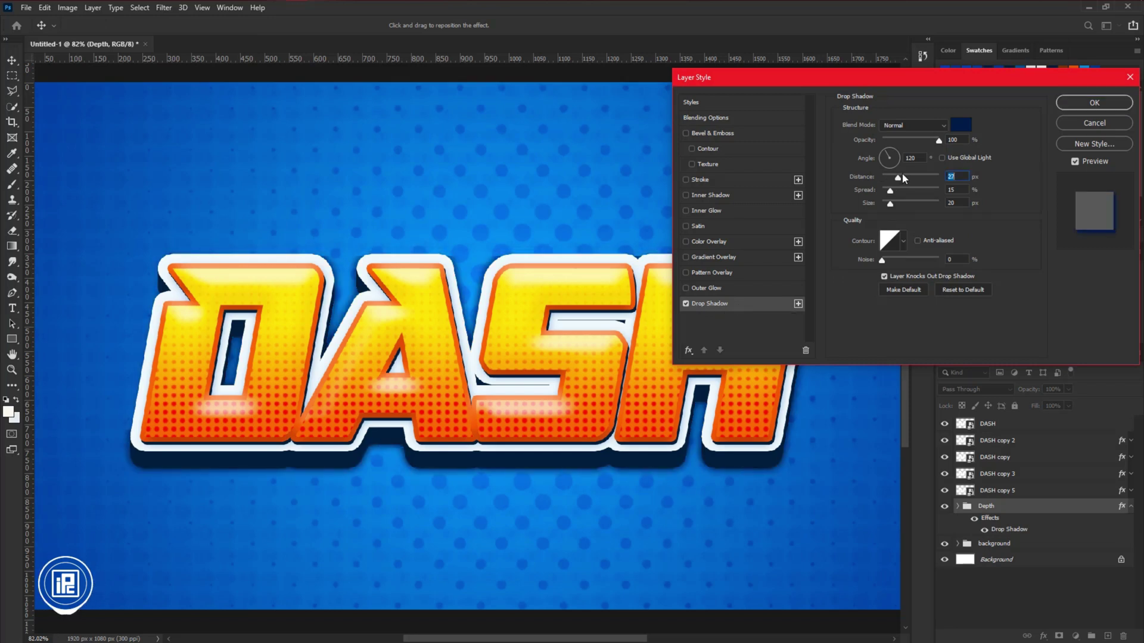
click(960, 125)
click(834, 192)
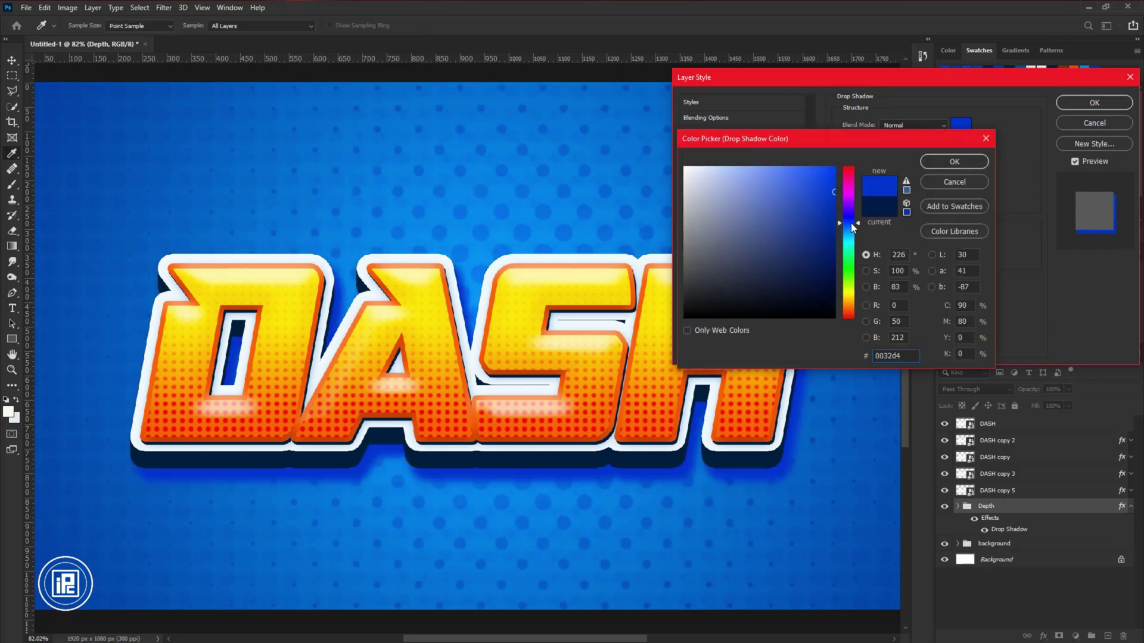
click(948, 161)
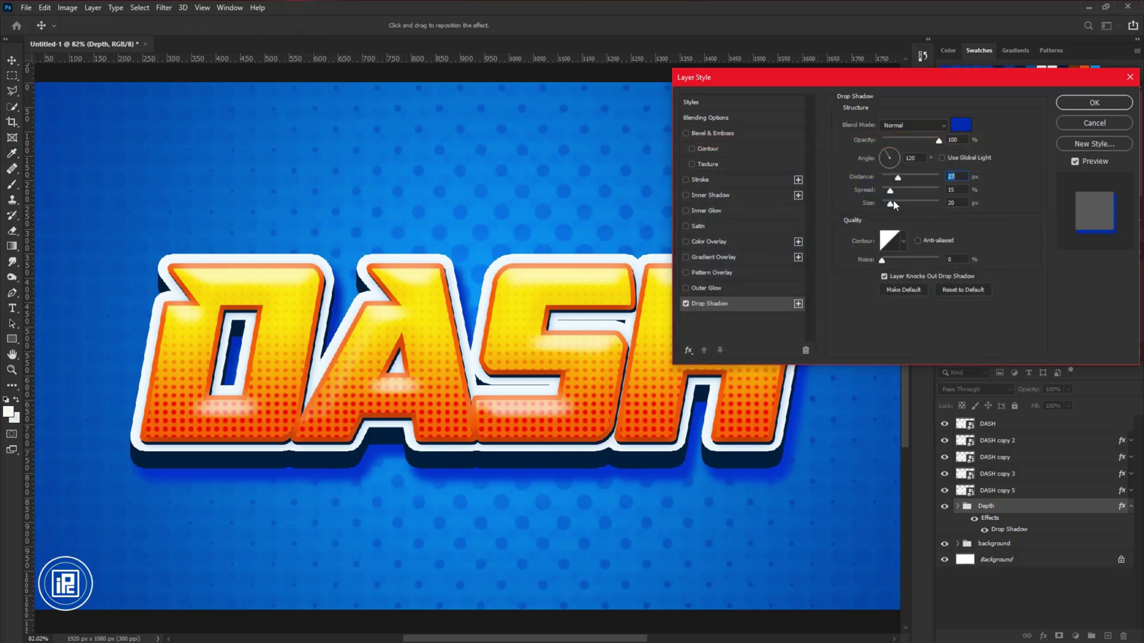
drag(893, 202, 902, 203)
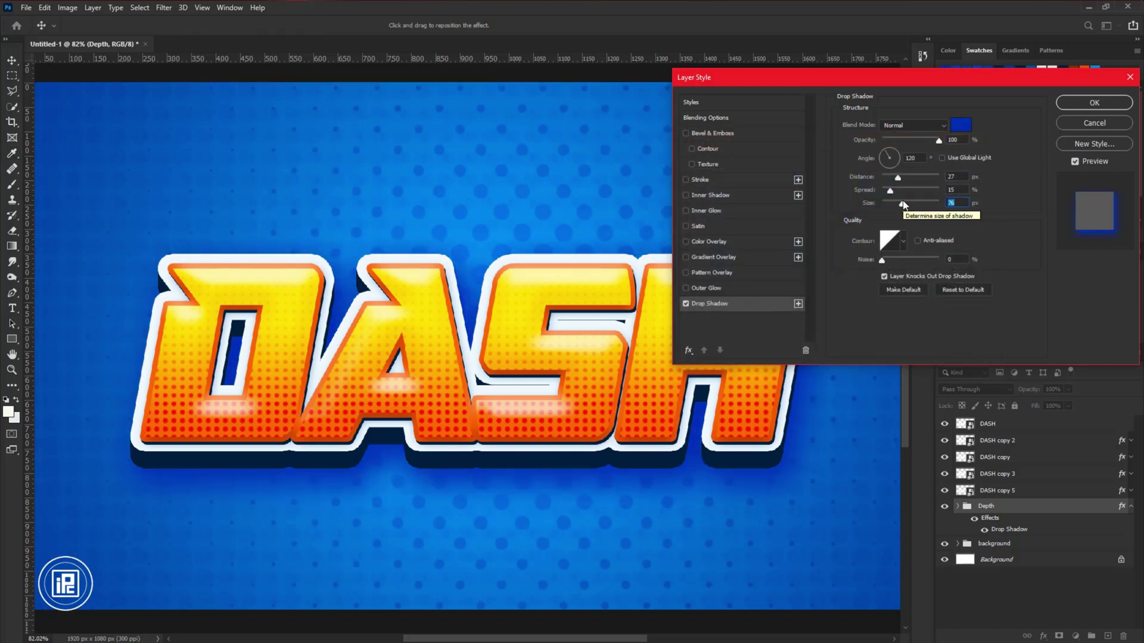
Refine the Depth group's drop shadow to a slightly darker blue, 64% opacity, 38 px distance, 20% spread and 98 px size
click(925, 139)
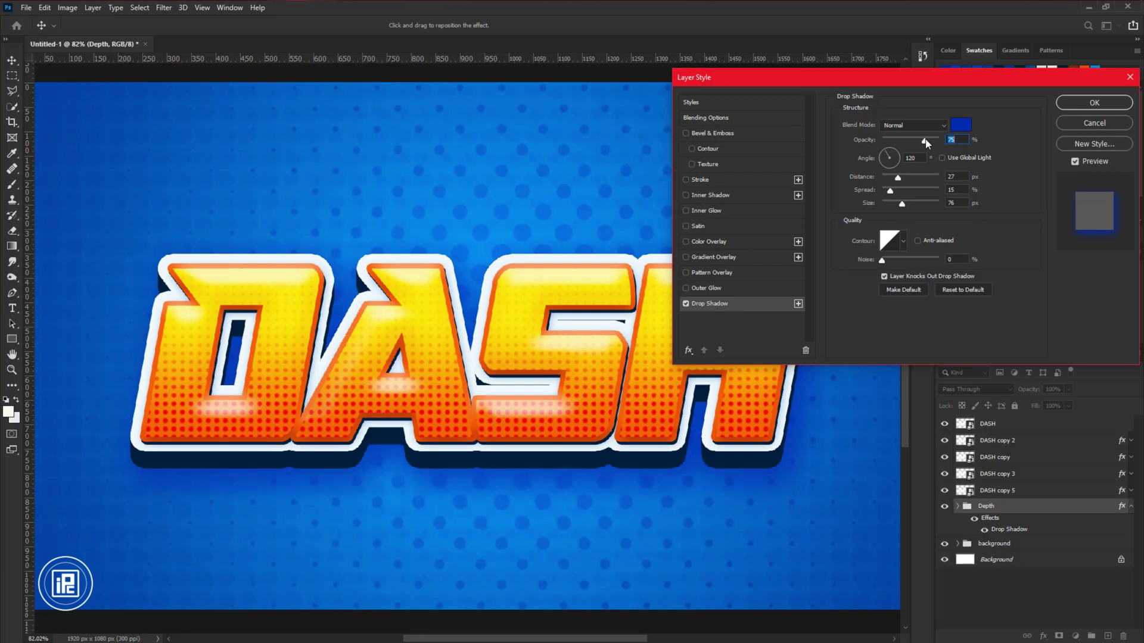
click(893, 190)
drag(898, 177, 905, 178)
click(960, 124)
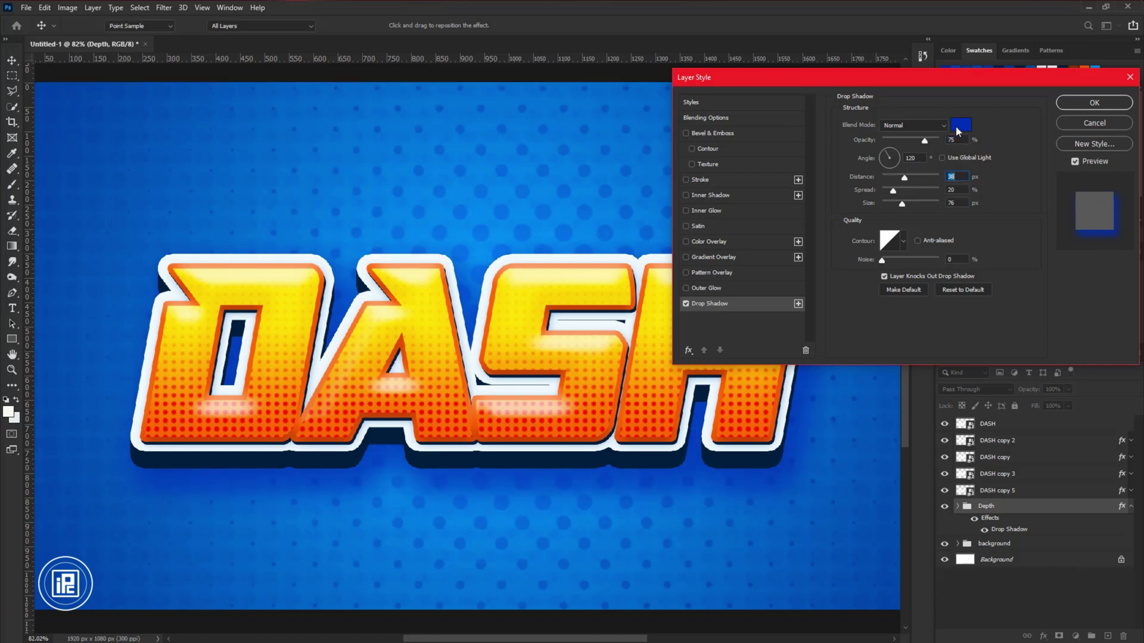
click(954, 162)
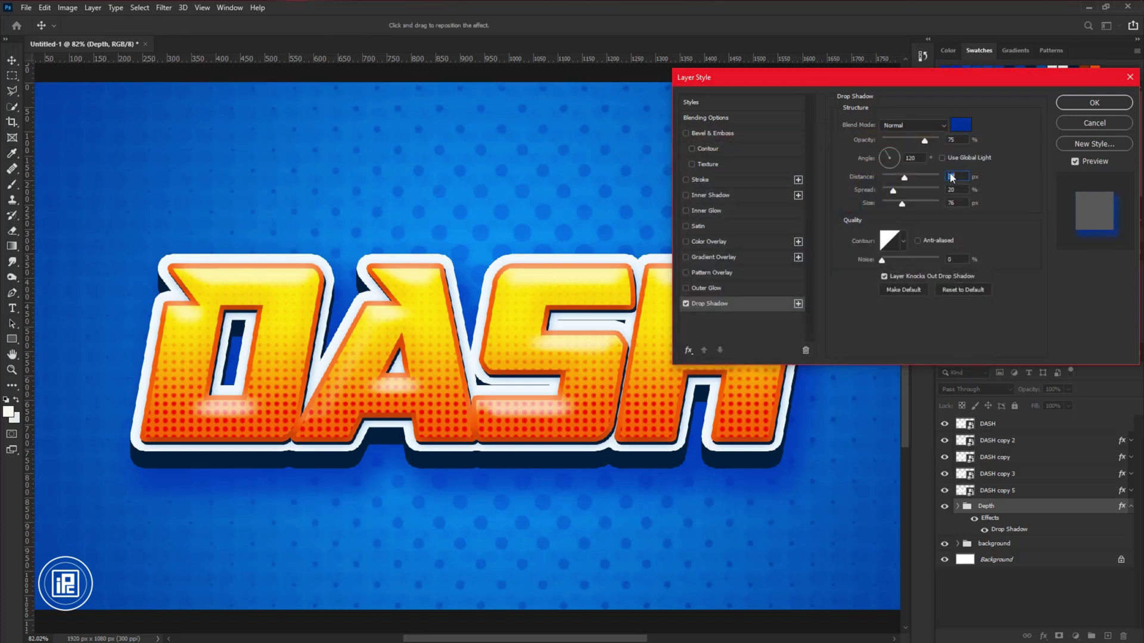
click(907, 205)
Add a second drop shadow to the Depth group with 50% opacity, distance 0, spread 0 and size 183 px, and apply the style
click(797, 304)
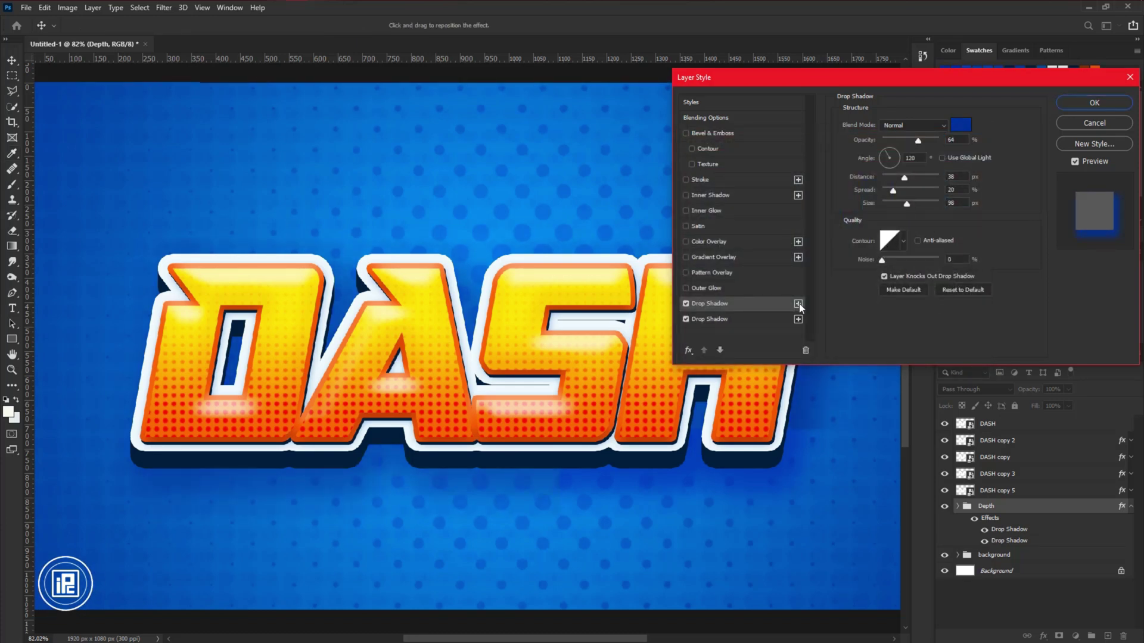
click(774, 318)
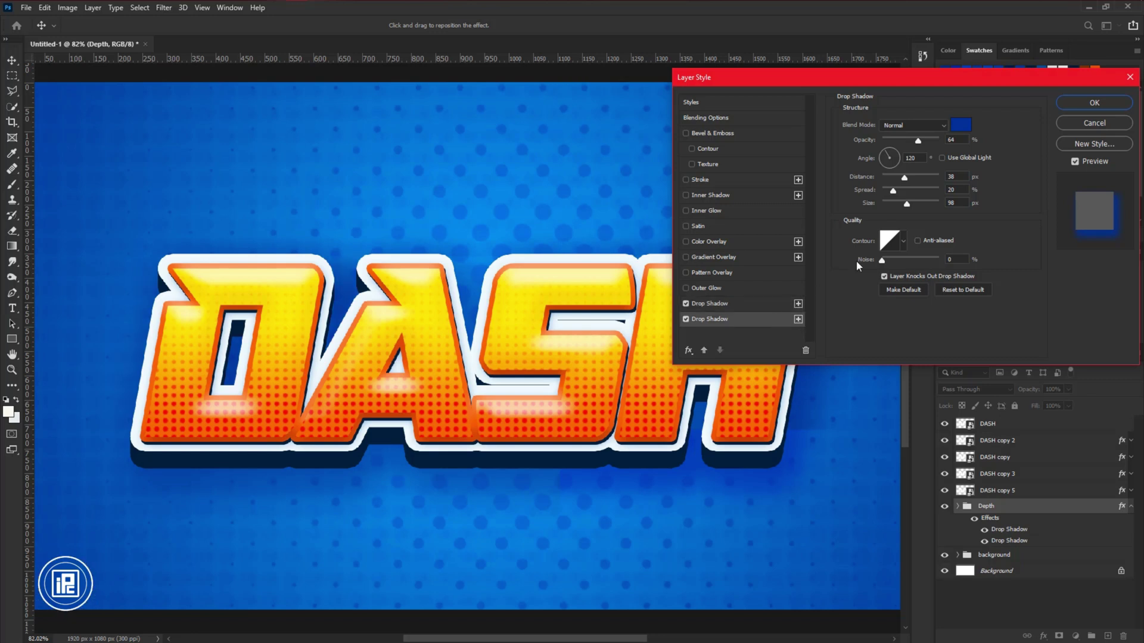
drag(905, 177, 925, 203)
drag(917, 140, 910, 142)
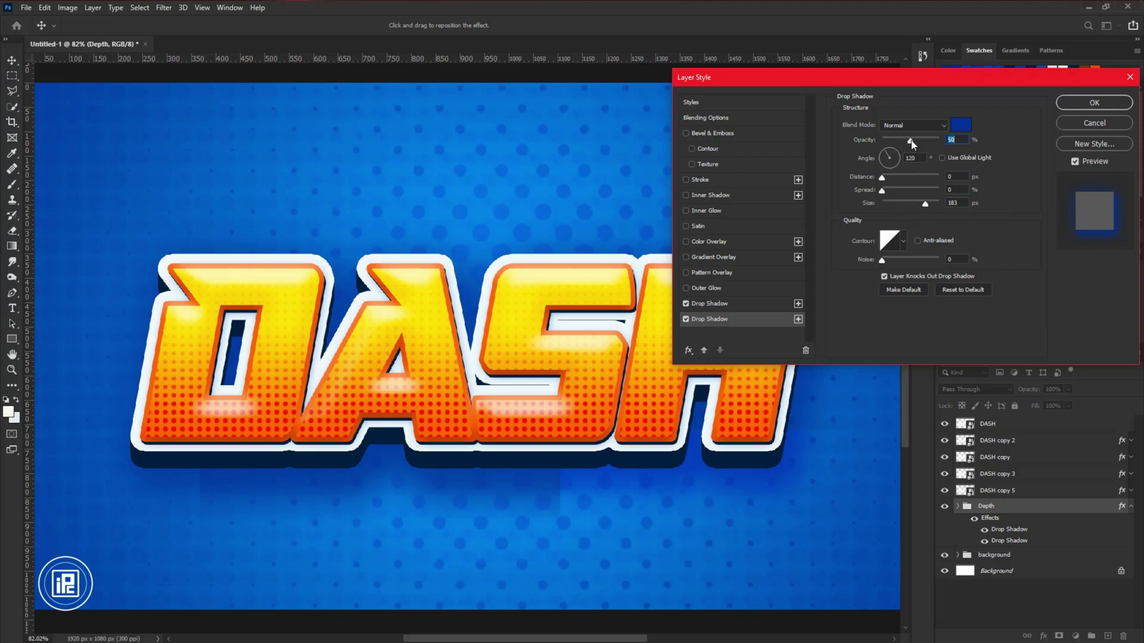
click(1077, 102)
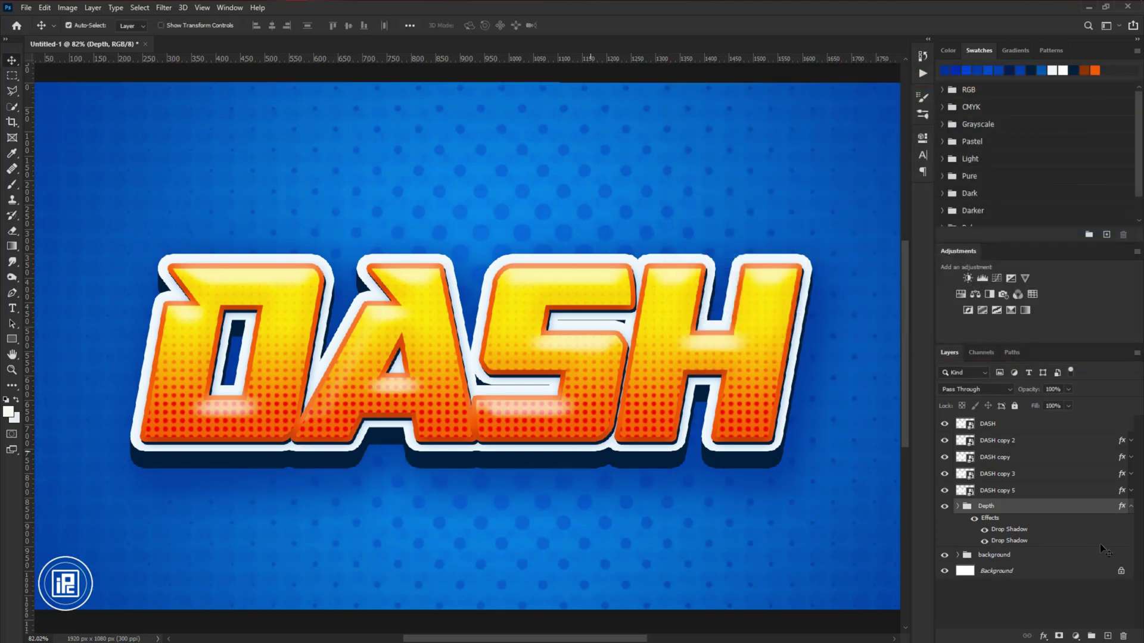
Group the layers from DASH copy 2 down to the background group and name the group Main tet
click(1131, 507)
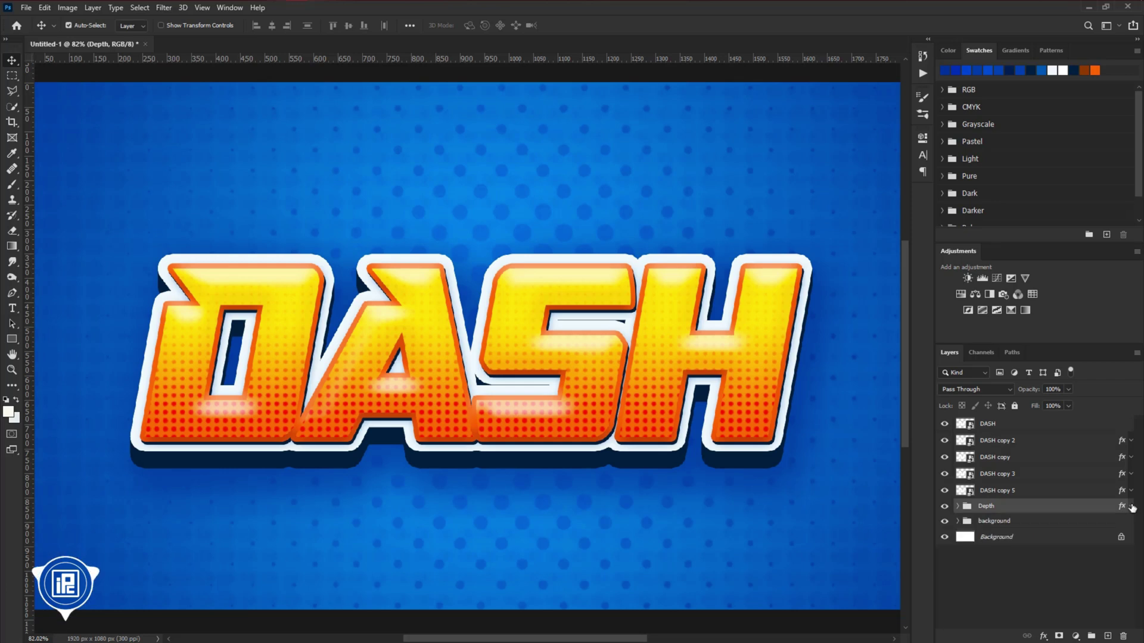
click(1013, 521)
shift+click(1019, 440)
key(ctrl+g)
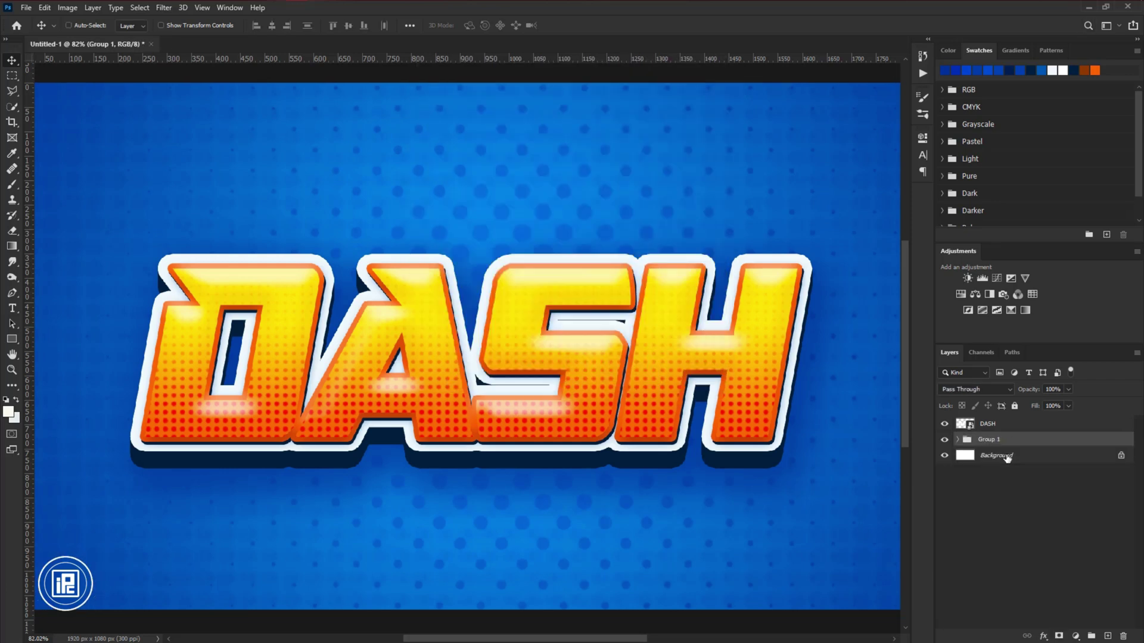
double_click(993, 440)
text(d)
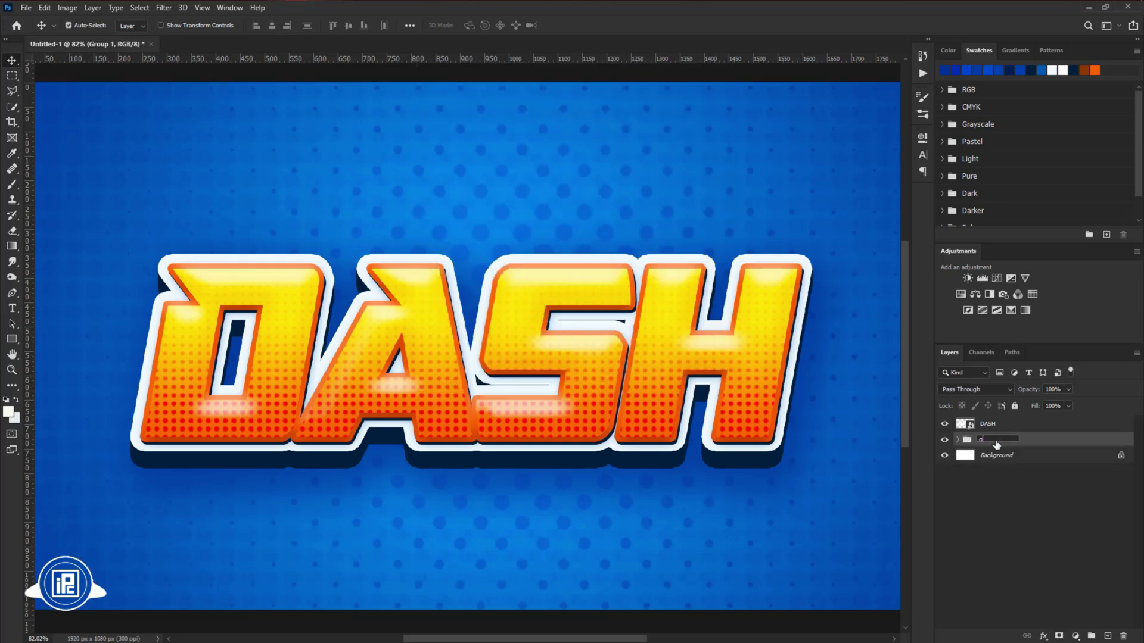
text(ain tet)
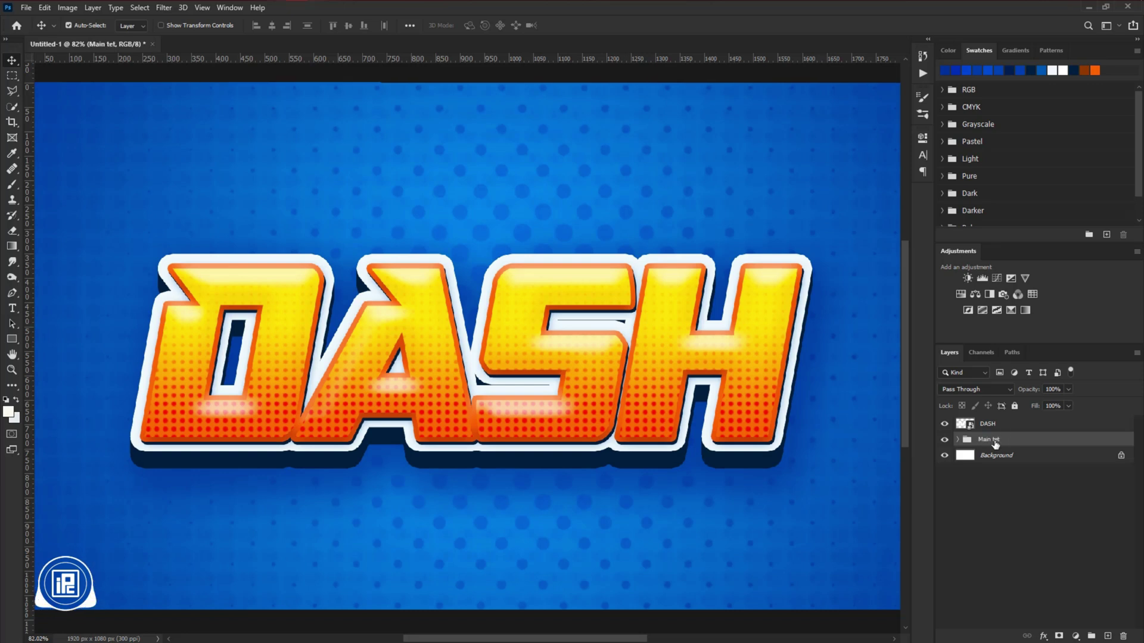
Open the DASH smart object's contents and extend its canvas on all sides to about 1779 x 459 px with the Crop tool
click(998, 424)
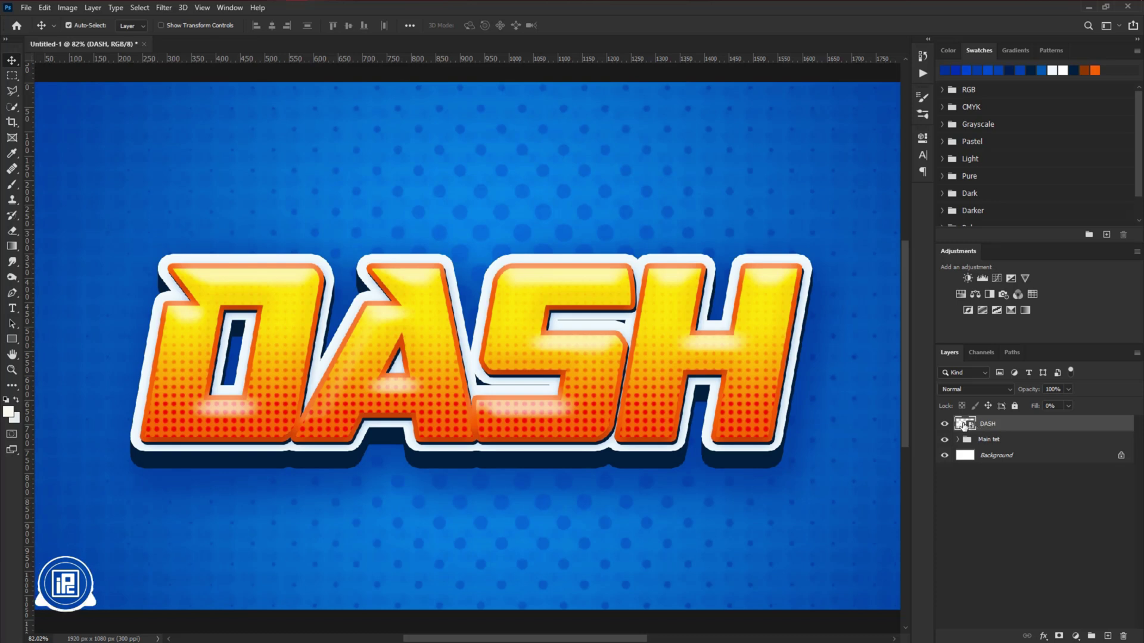
double_click(964, 425)
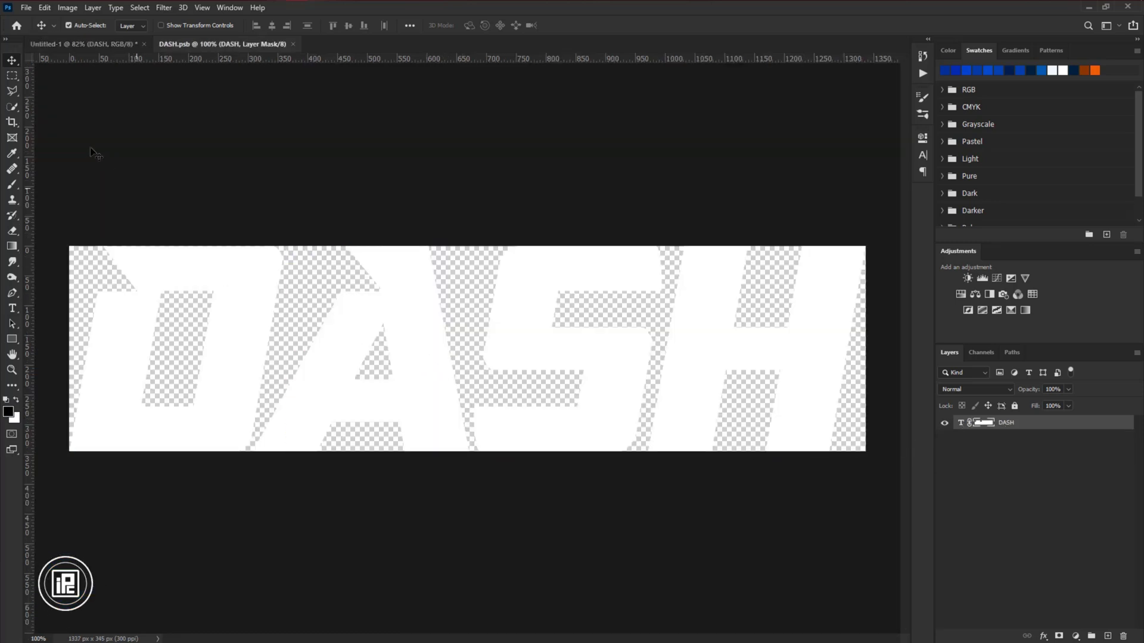
click(10, 123)
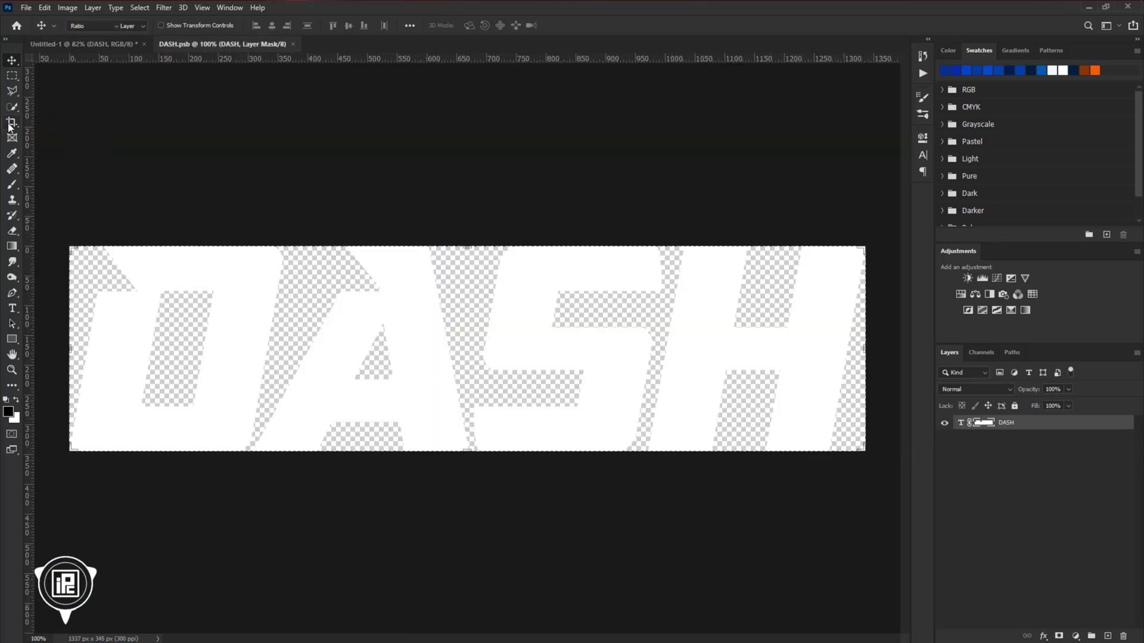
click(467, 274)
drag(467, 242, 477, 212)
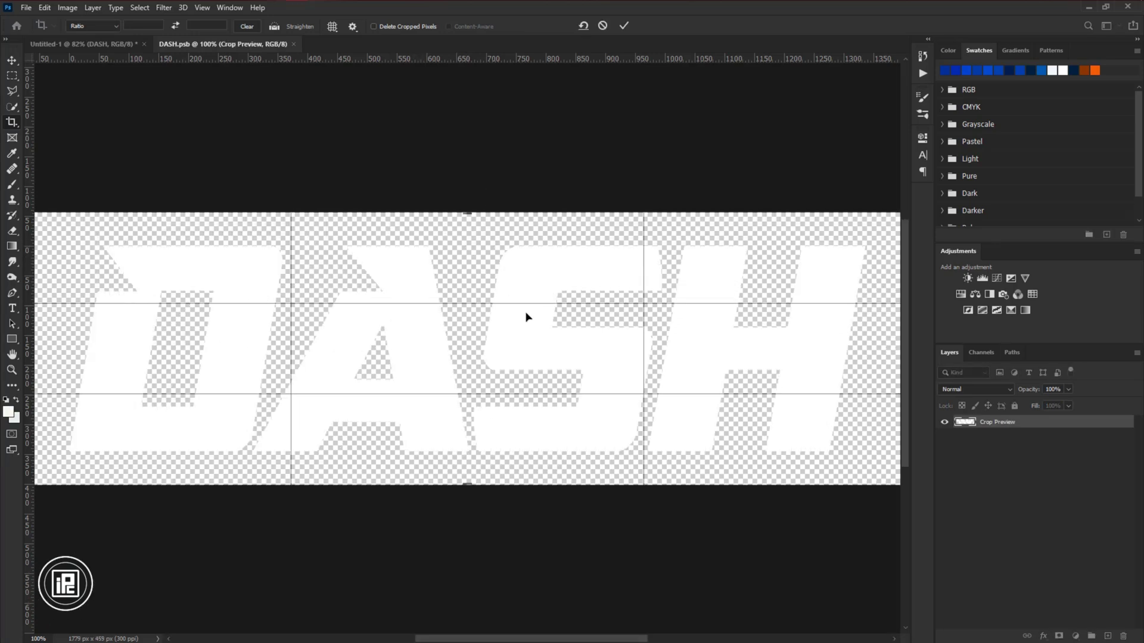
click(623, 26)
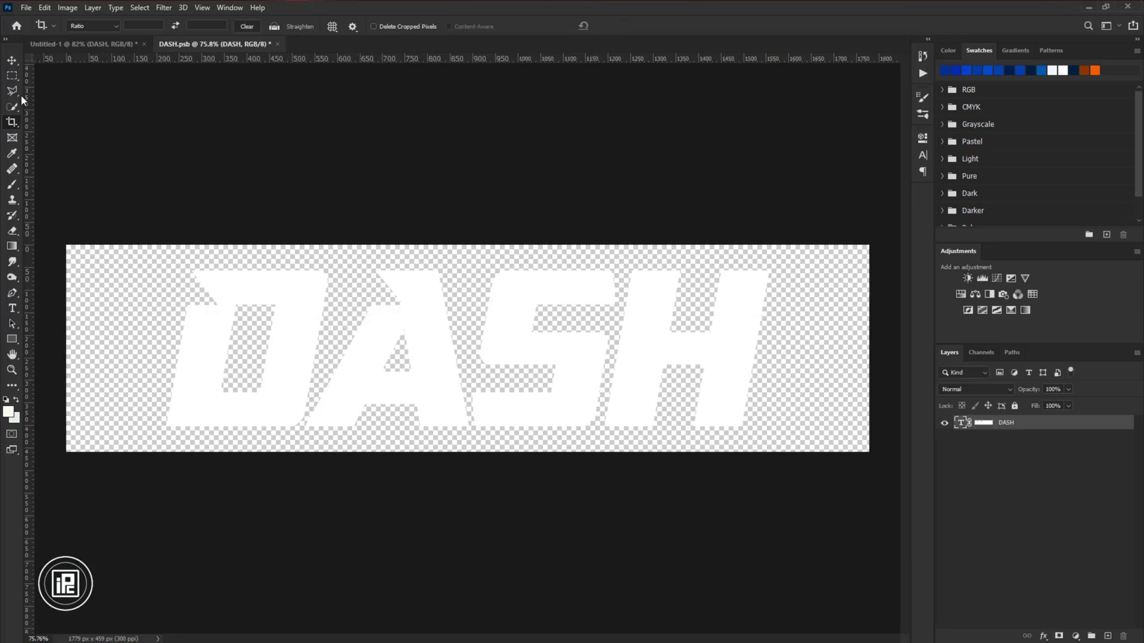
Replace the DASH text in the smart object with IPC
click(12, 60)
double_click(578, 360)
text(I)
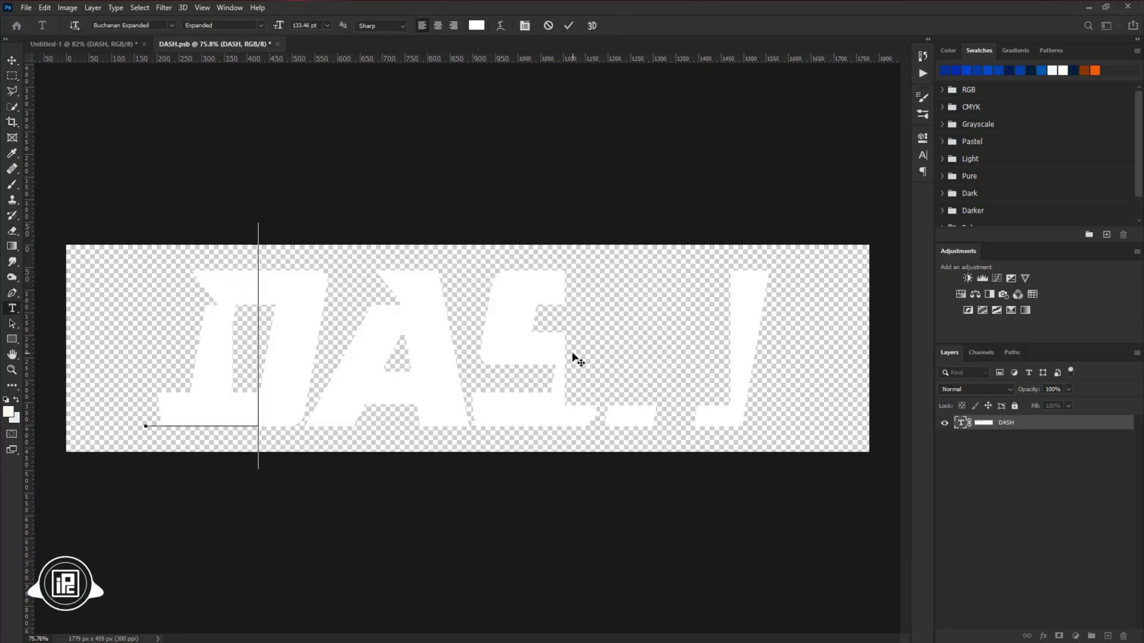
text(PC)
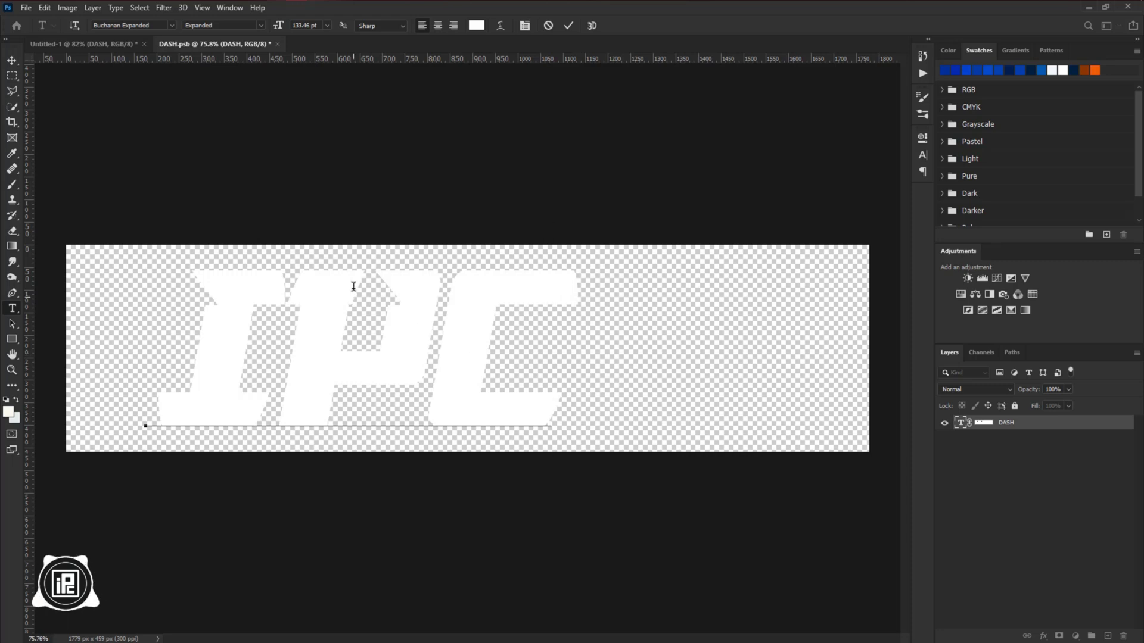
click(12, 60)
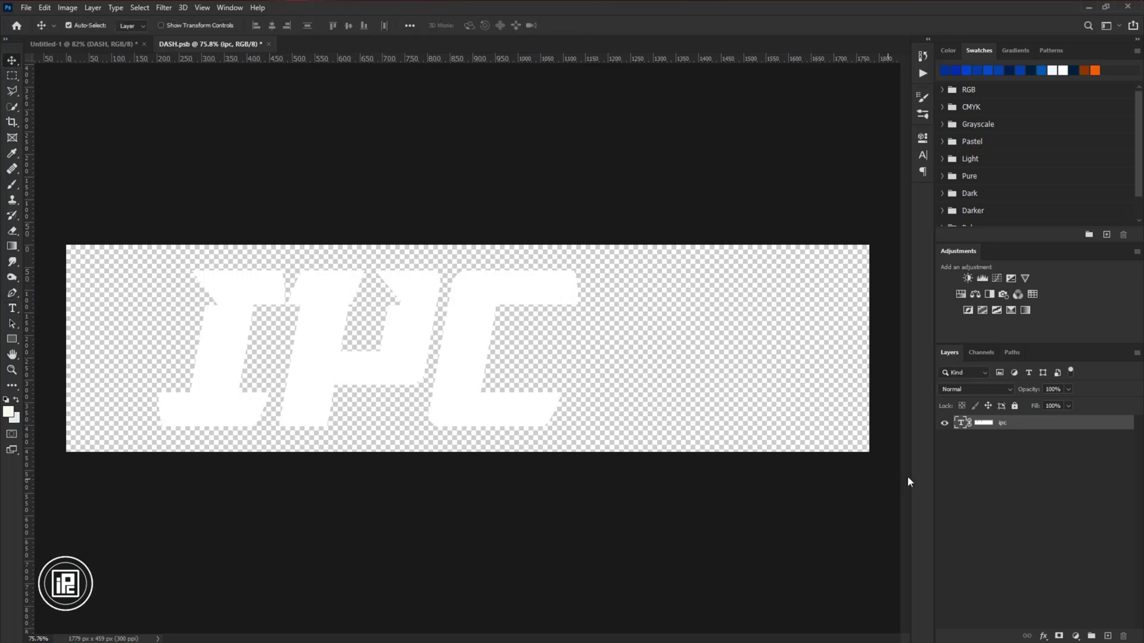
Delete the text layer's mask and move the IPC text to the middle of the canvas
drag(983, 423, 1121, 636)
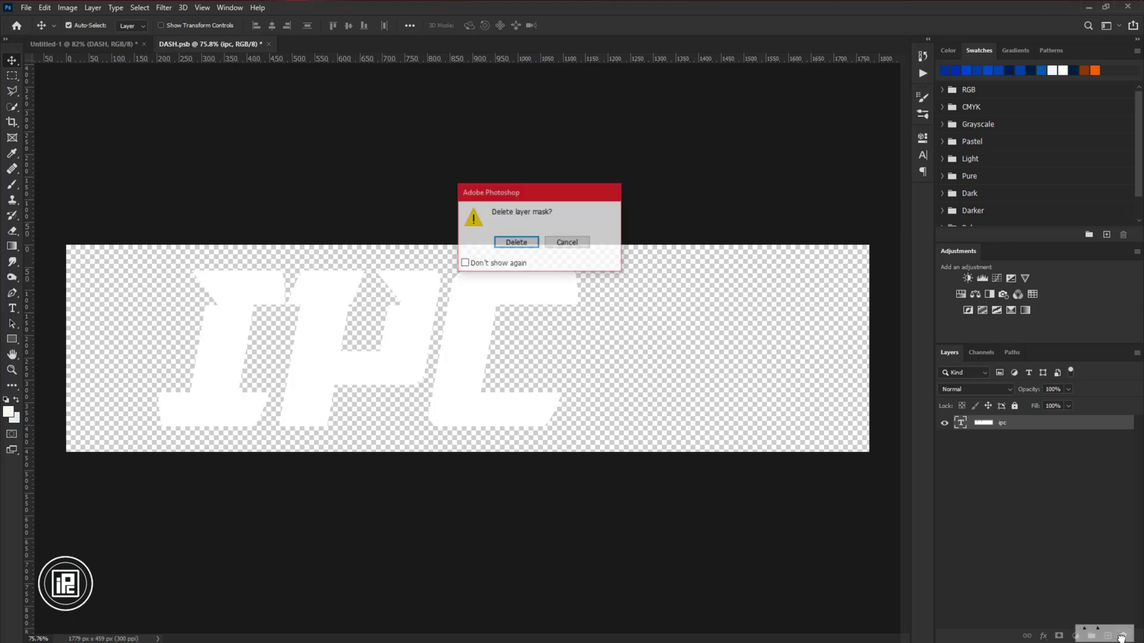
click(523, 246)
drag(426, 347, 525, 347)
Save the edited smart object and return to the Untitled-1 document
click(27, 8)
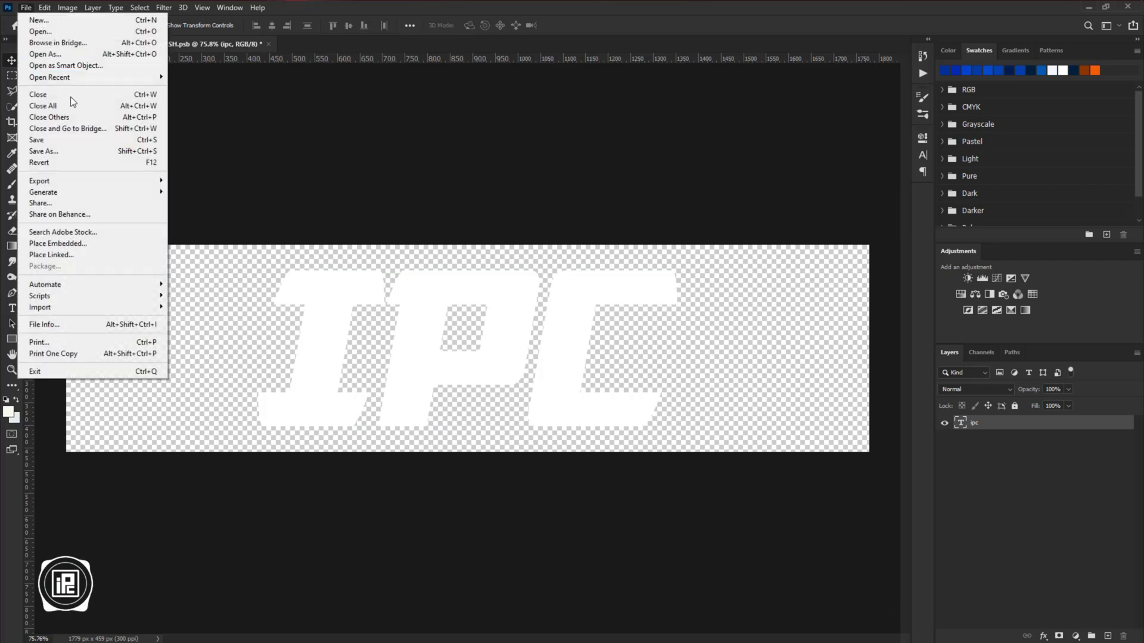
click(70, 143)
click(84, 43)
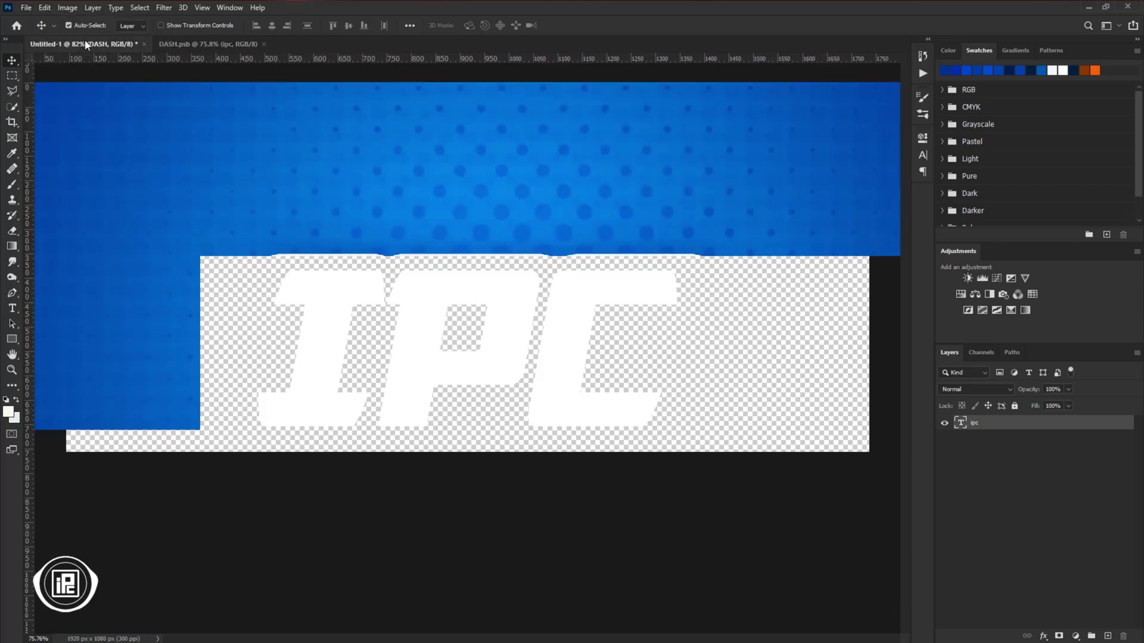